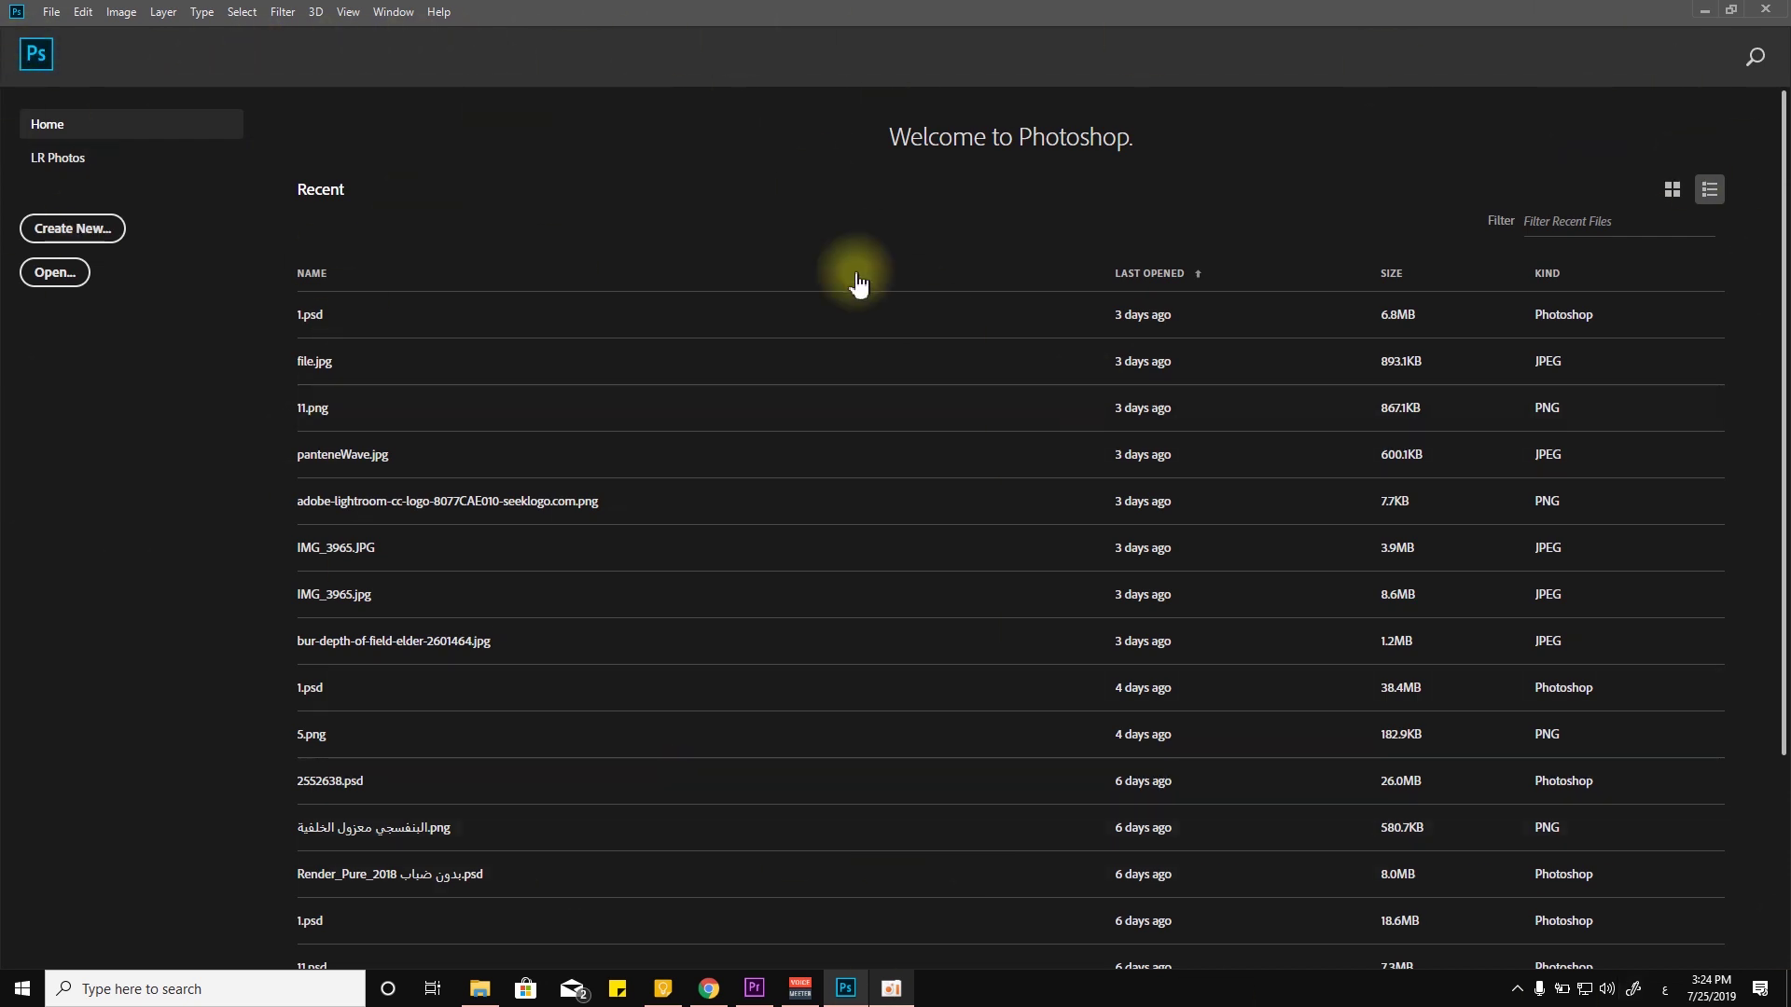
- Open the desktop raw photo IMG_3977 in Photoshop for Camera Raw editing
{"action": "left_click", "coordinate": [1786, 988]}
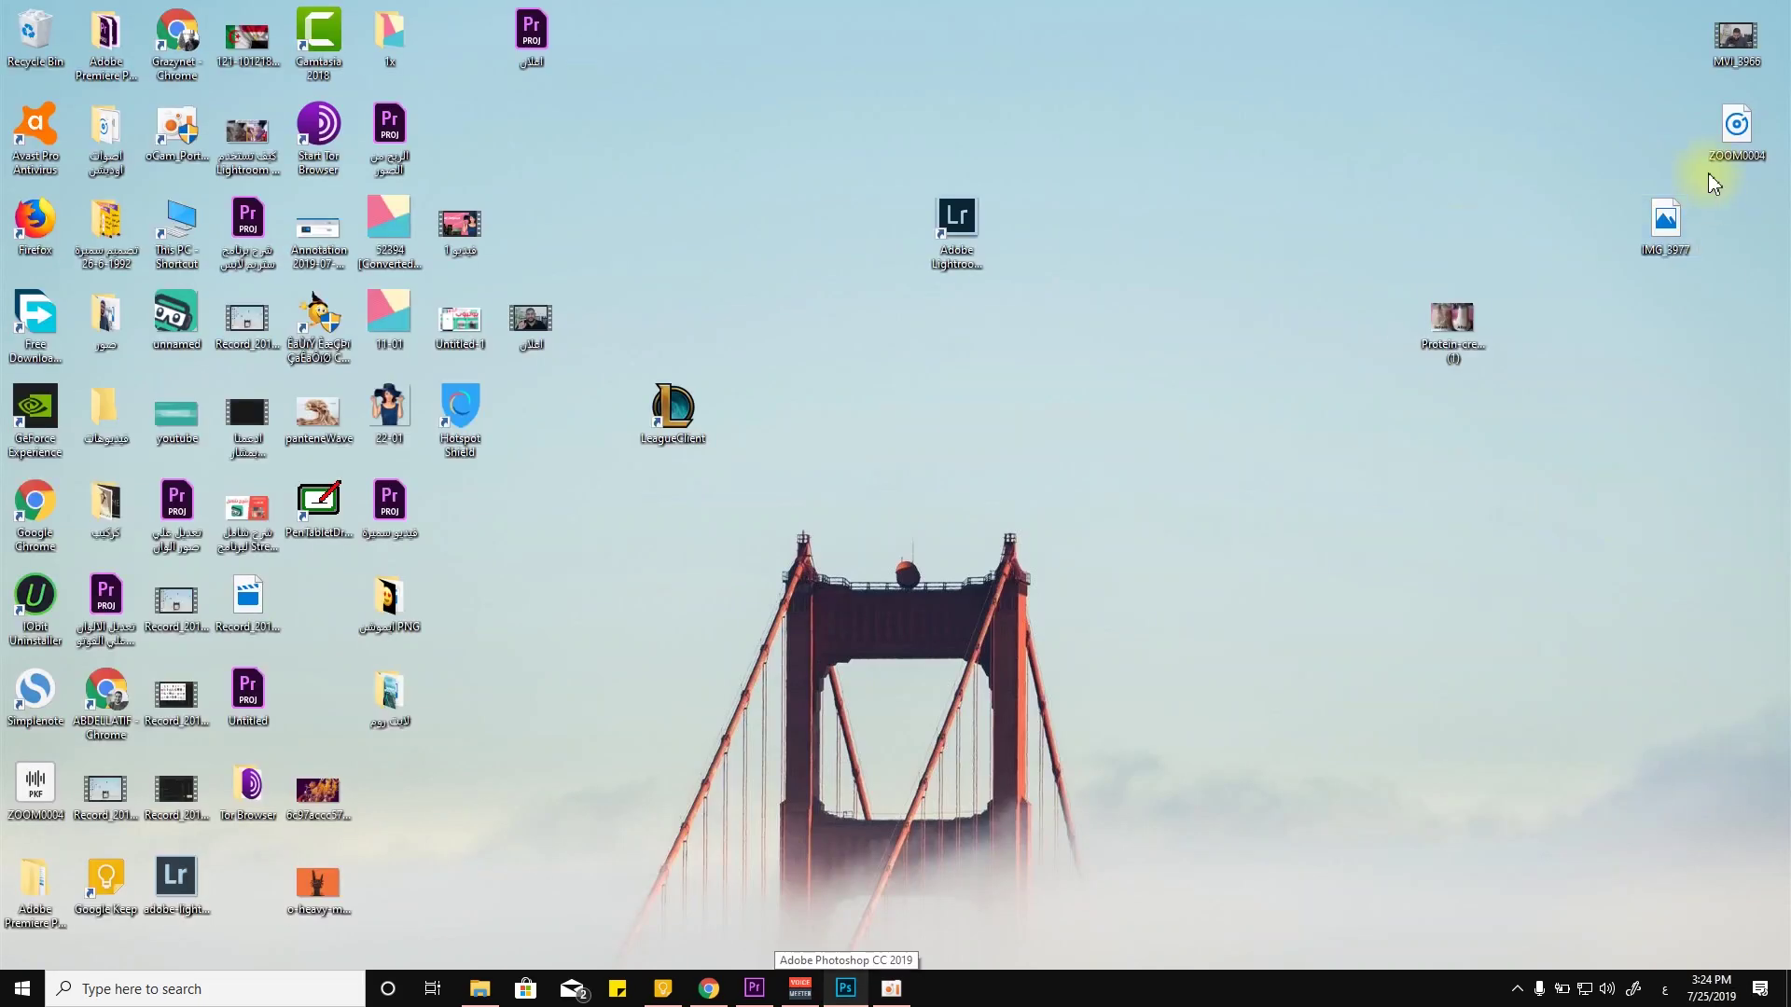
{"action": "left_click_drag", "start_coordinate": [1669, 229], "coordinate": [995, 99]}
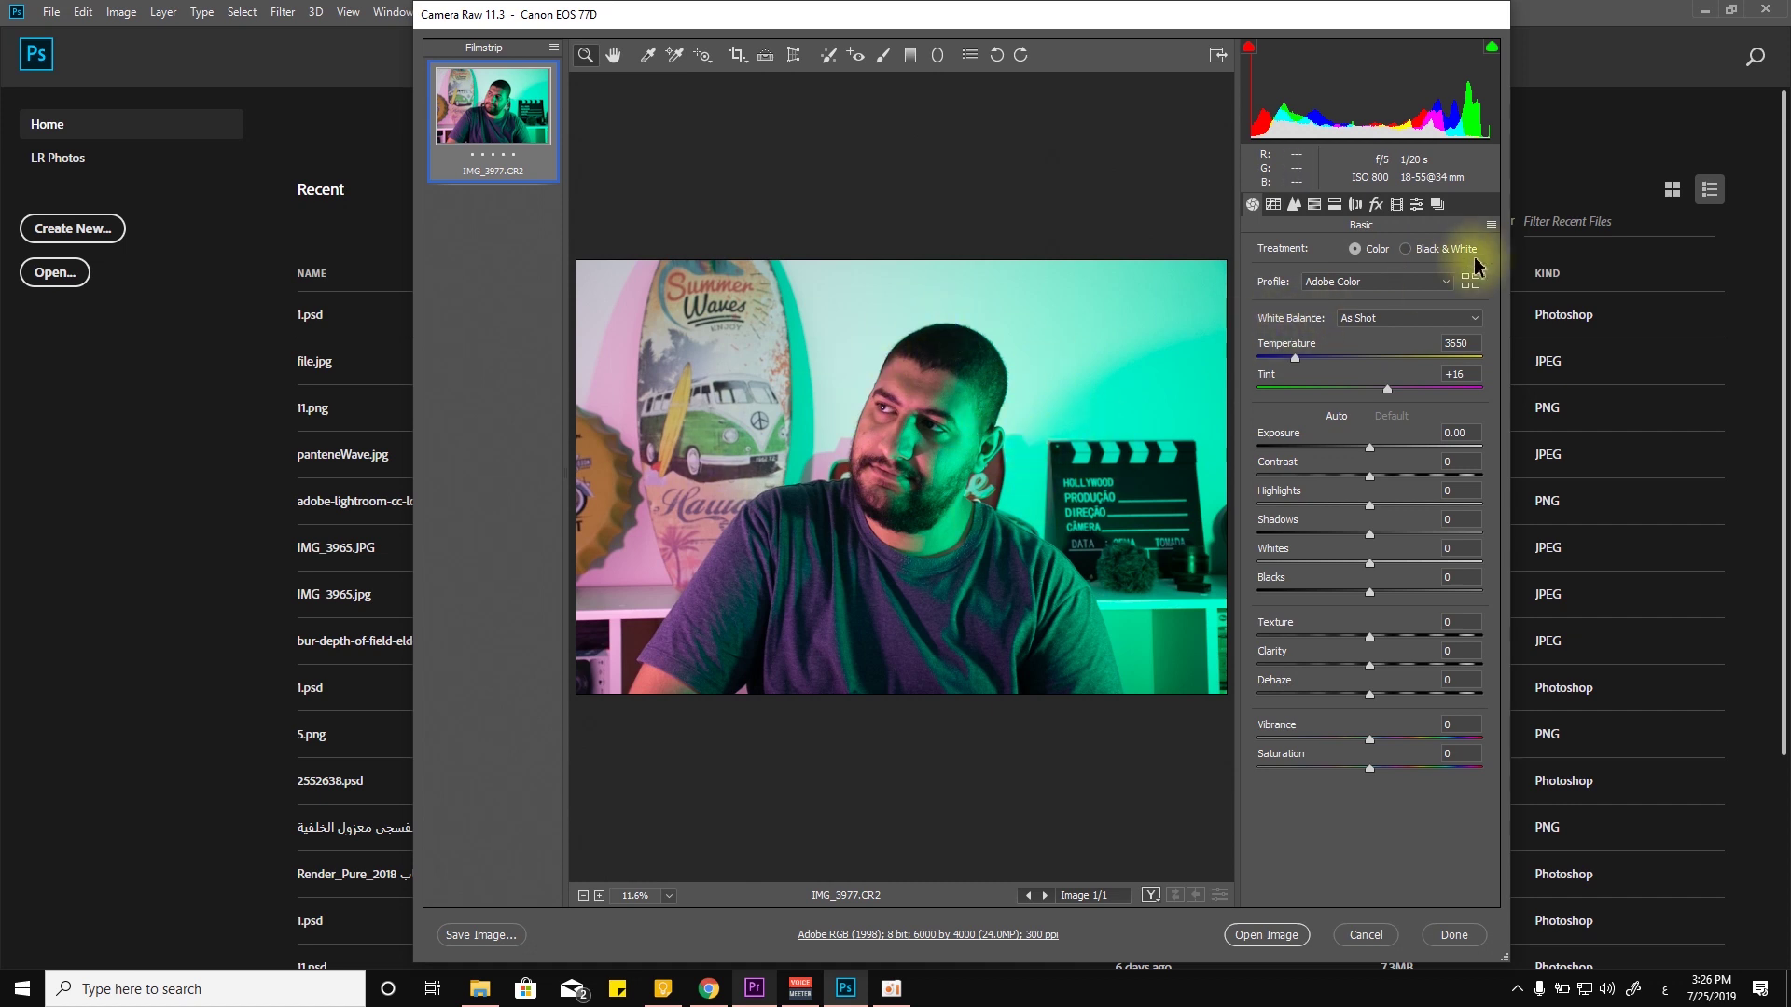
- Try the Black & White treatment on the photo and return it to Color with the Adobe Color profile
{"action": "left_click", "coordinate": [1406, 249]}
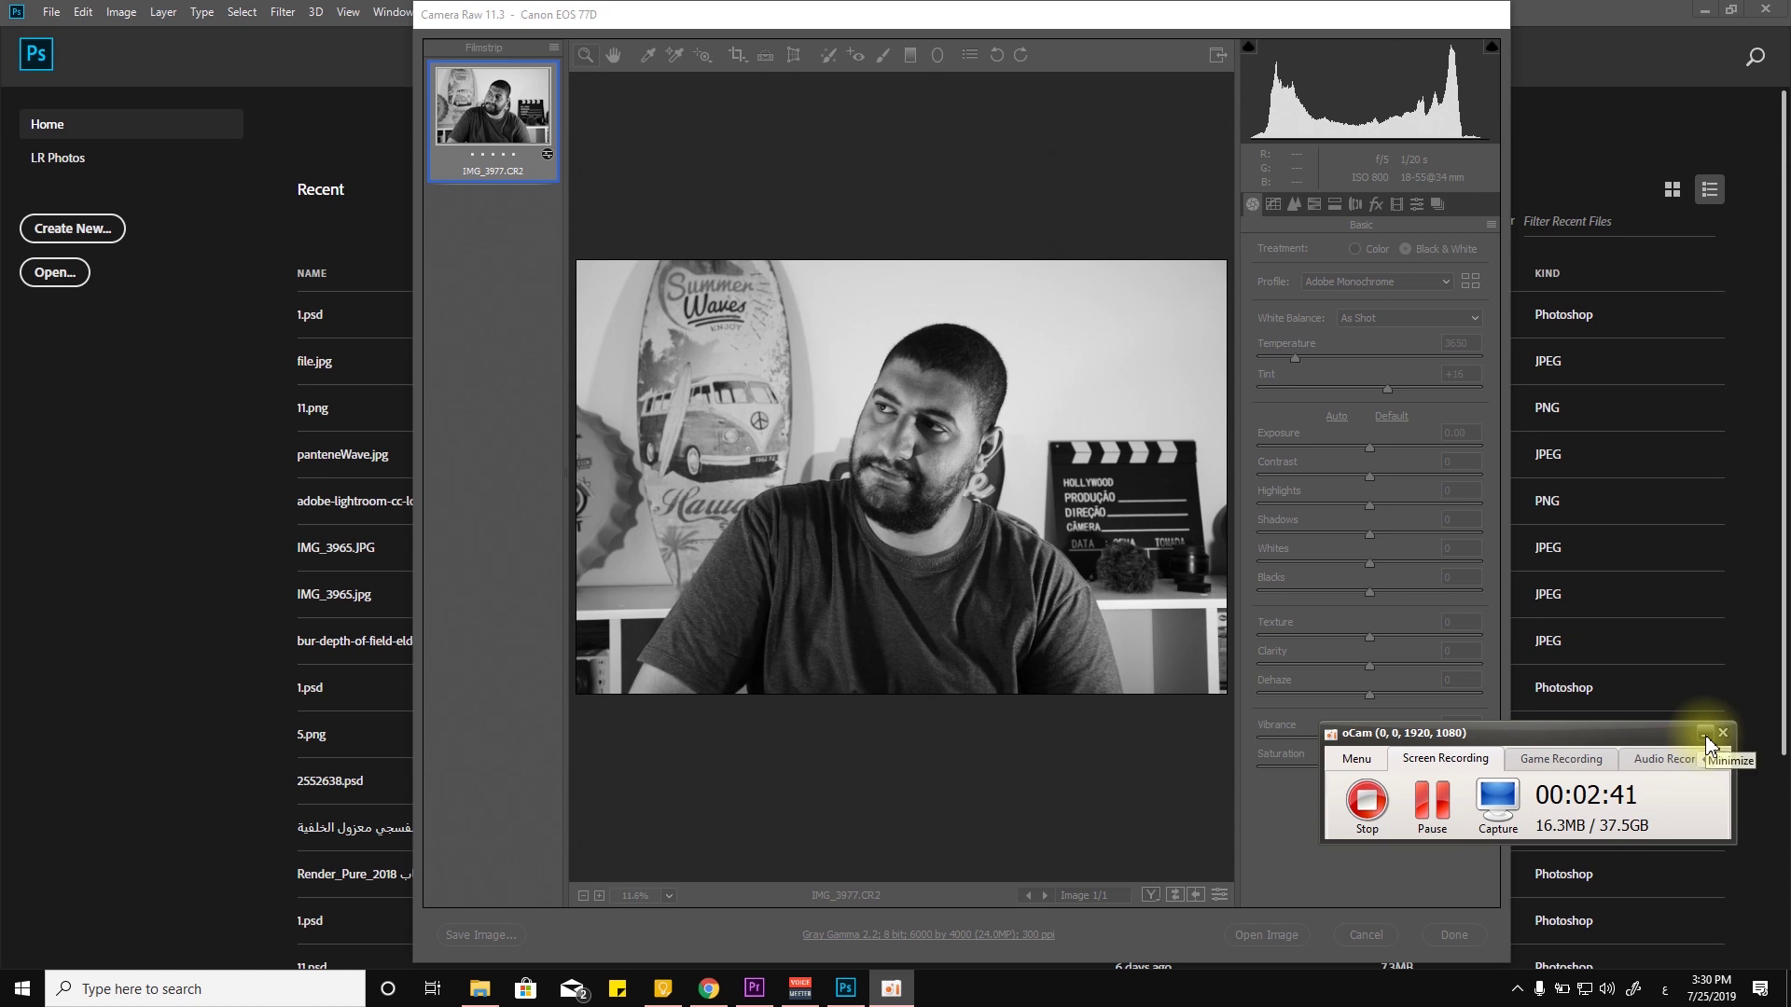
{"action": "left_click", "coordinate": [1705, 735]}
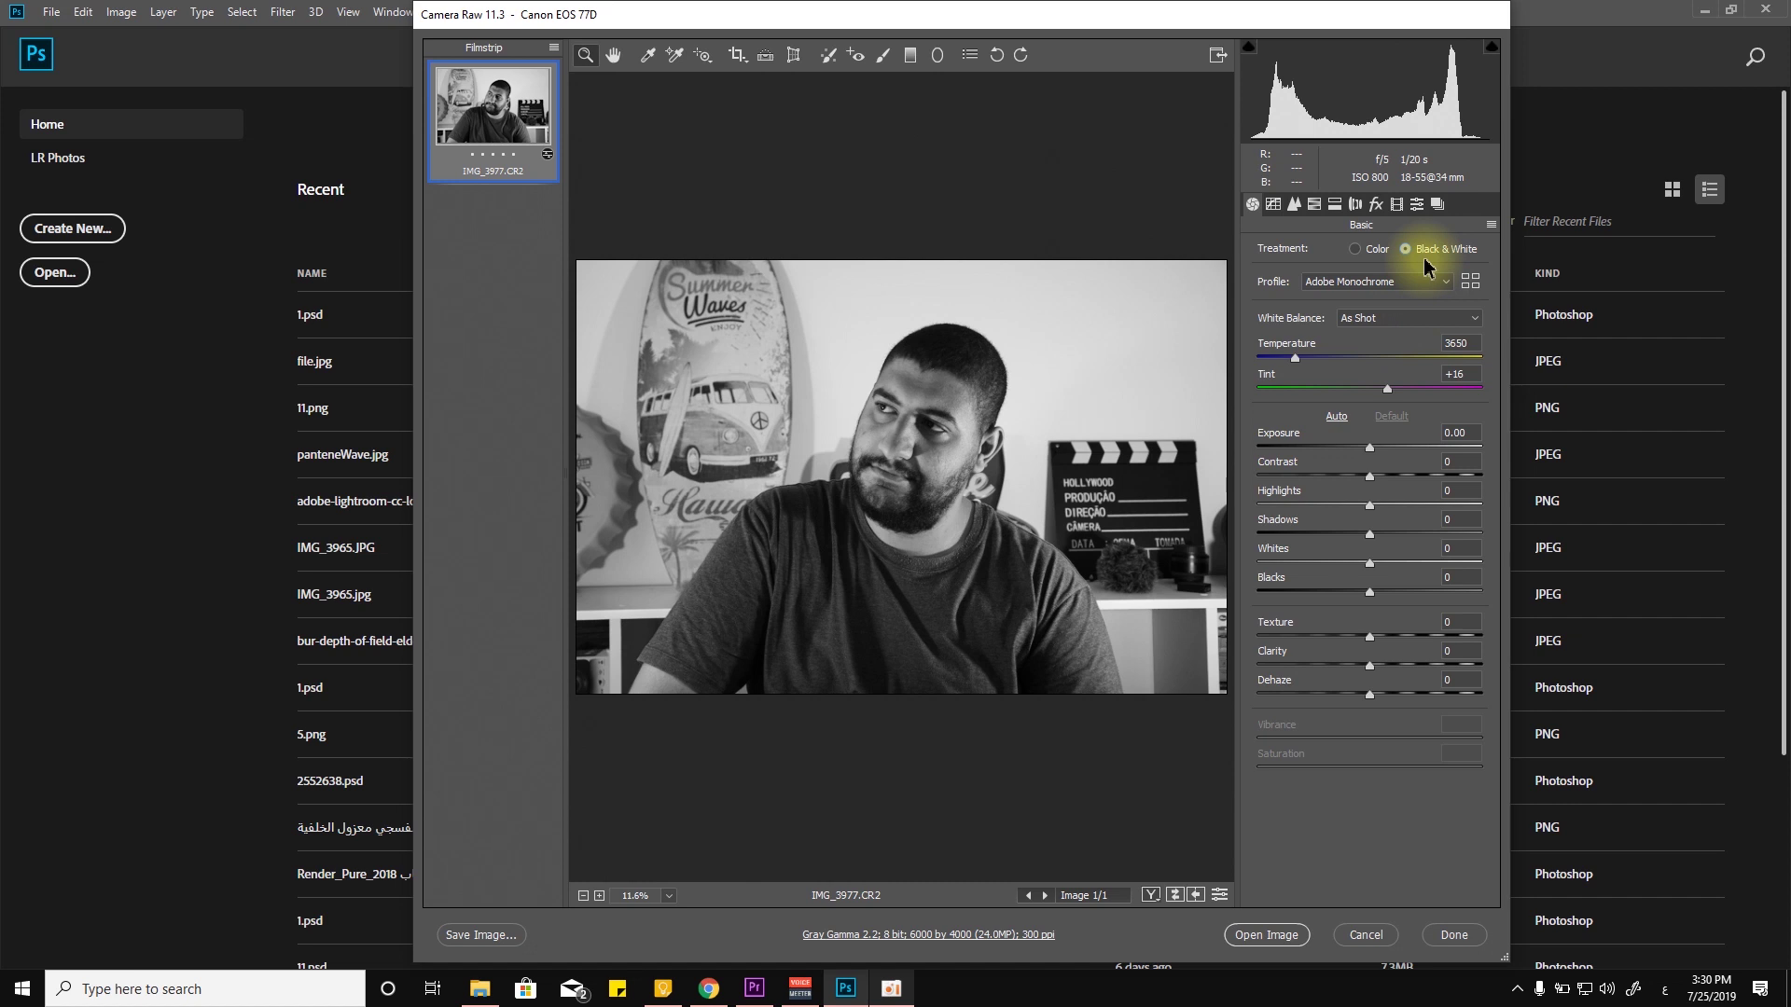
{"action": "left_click", "coordinate": [1376, 249]}
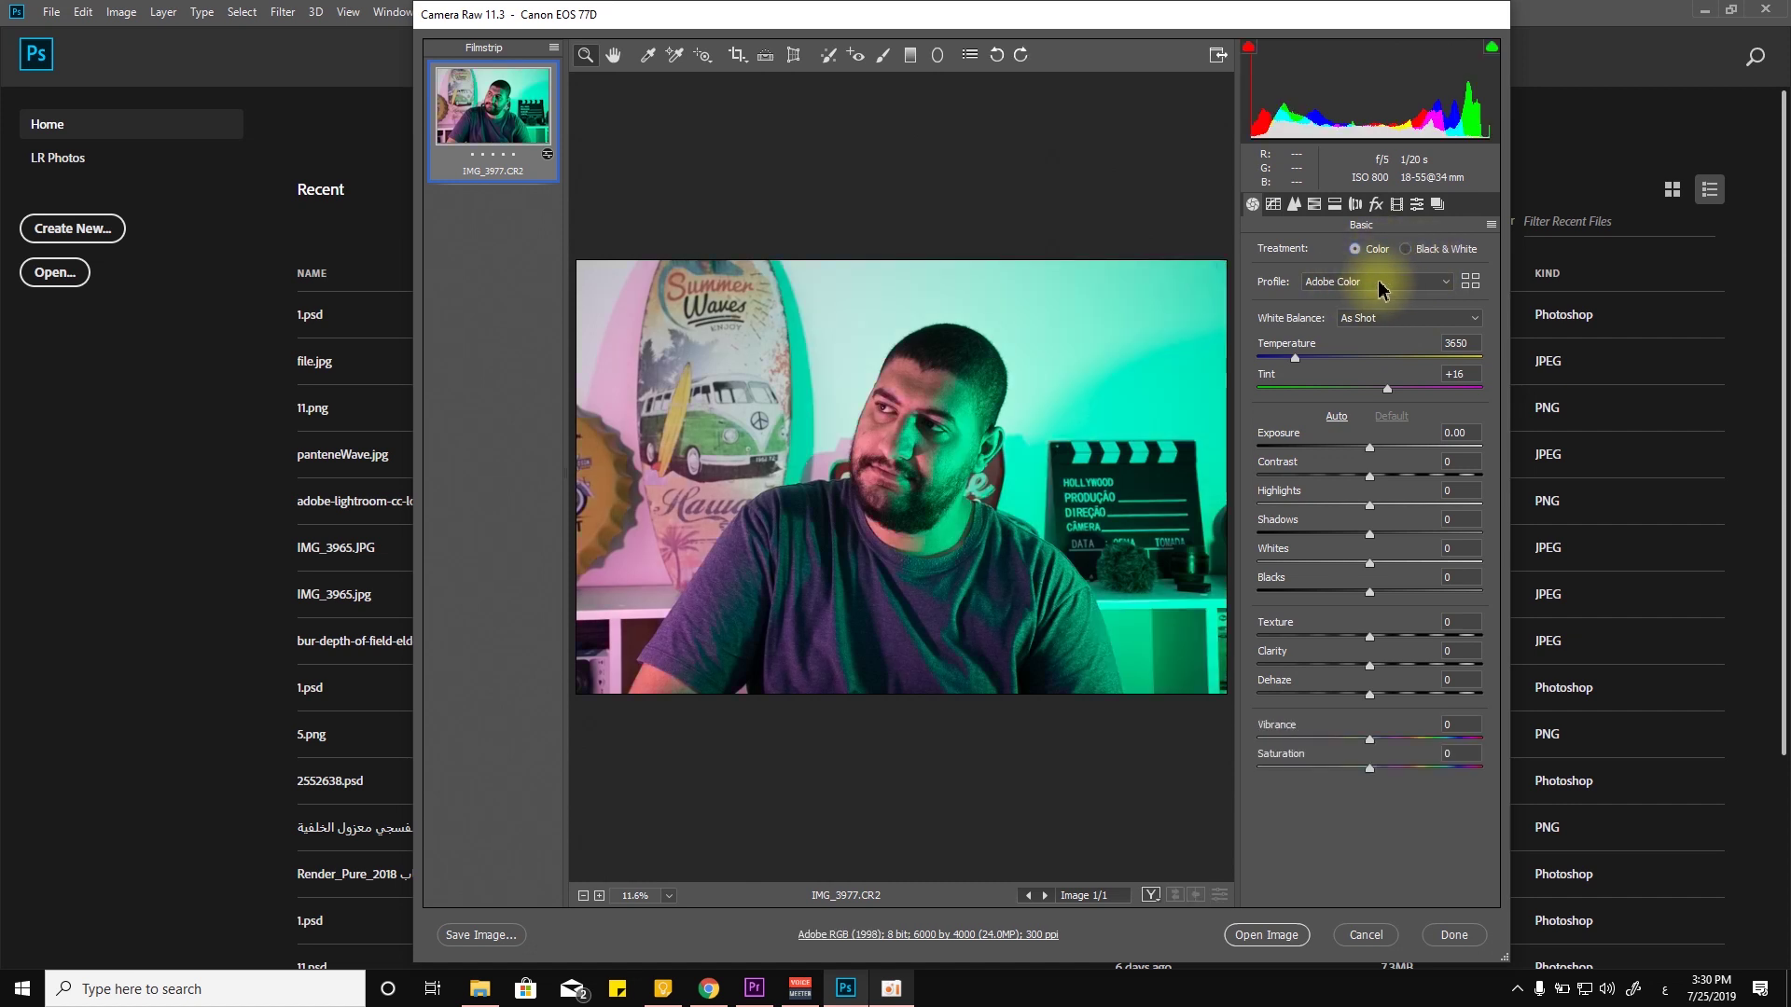
{"action": "left_click", "coordinate": [1378, 282]}
{"action": "left_click", "coordinate": [1376, 278]}
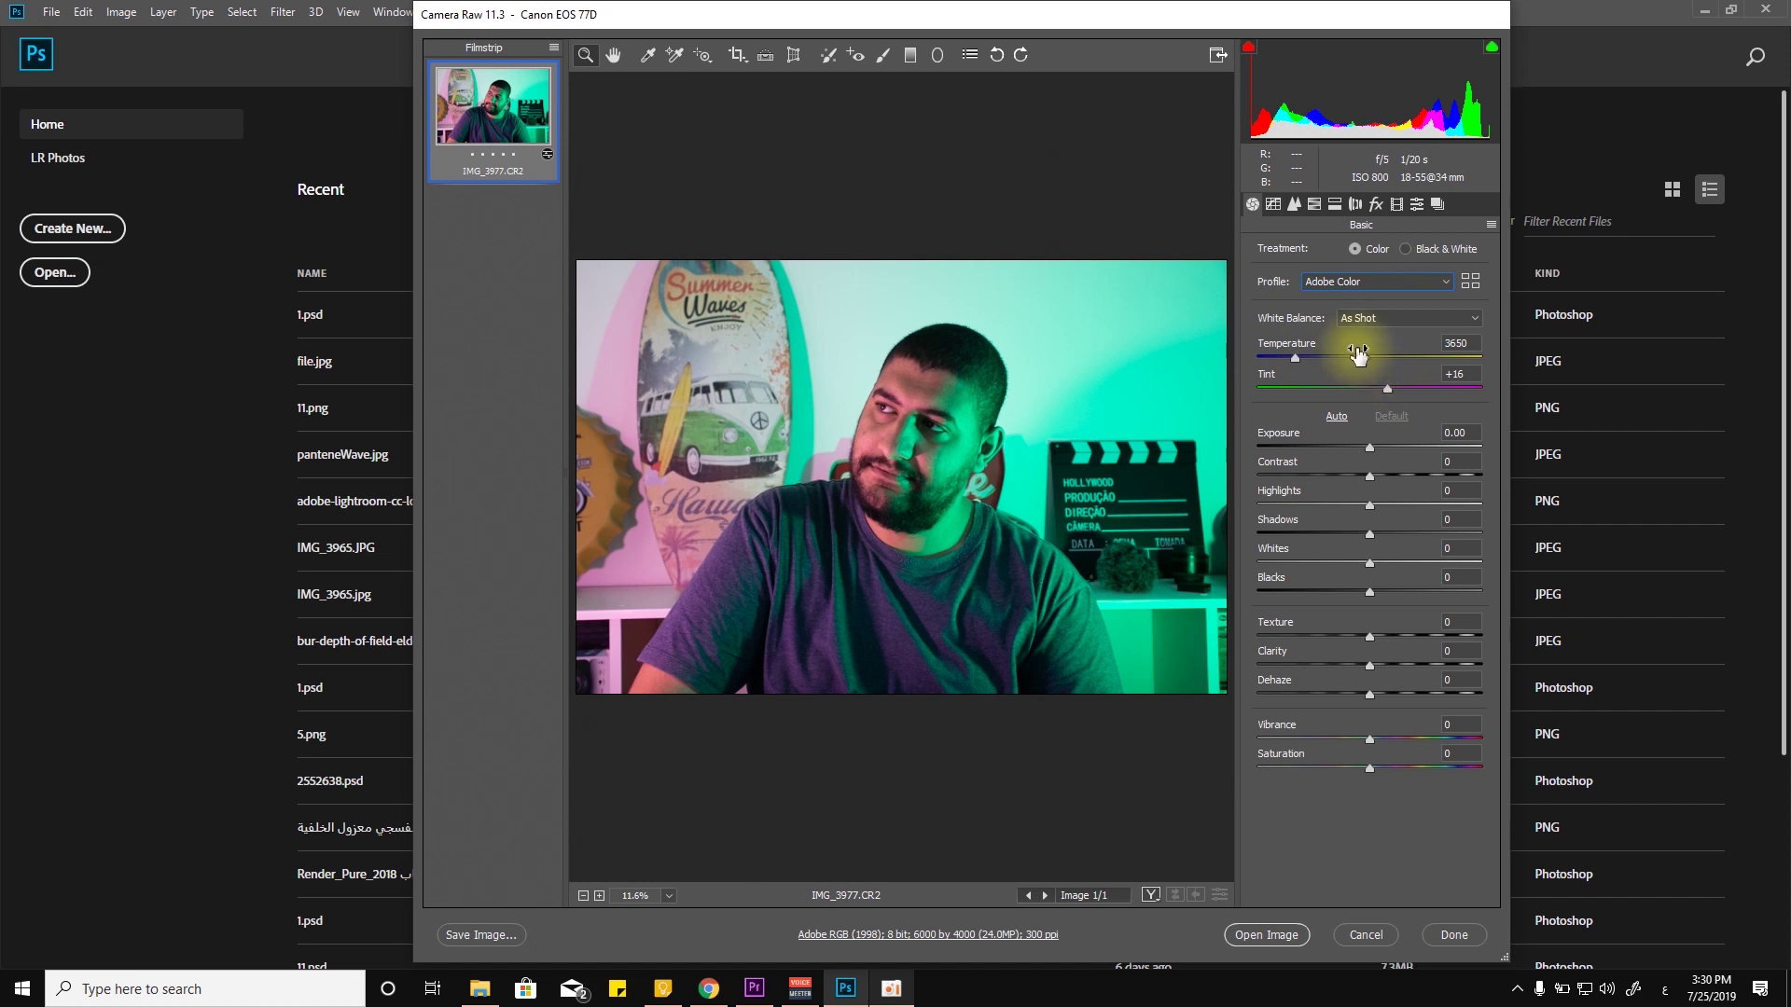
- Set the photo's white balance Temperature to 2900 and Tint to +43
{"action": "left_click_drag", "start_coordinate": [1315, 352], "coordinate": [1427, 351]}
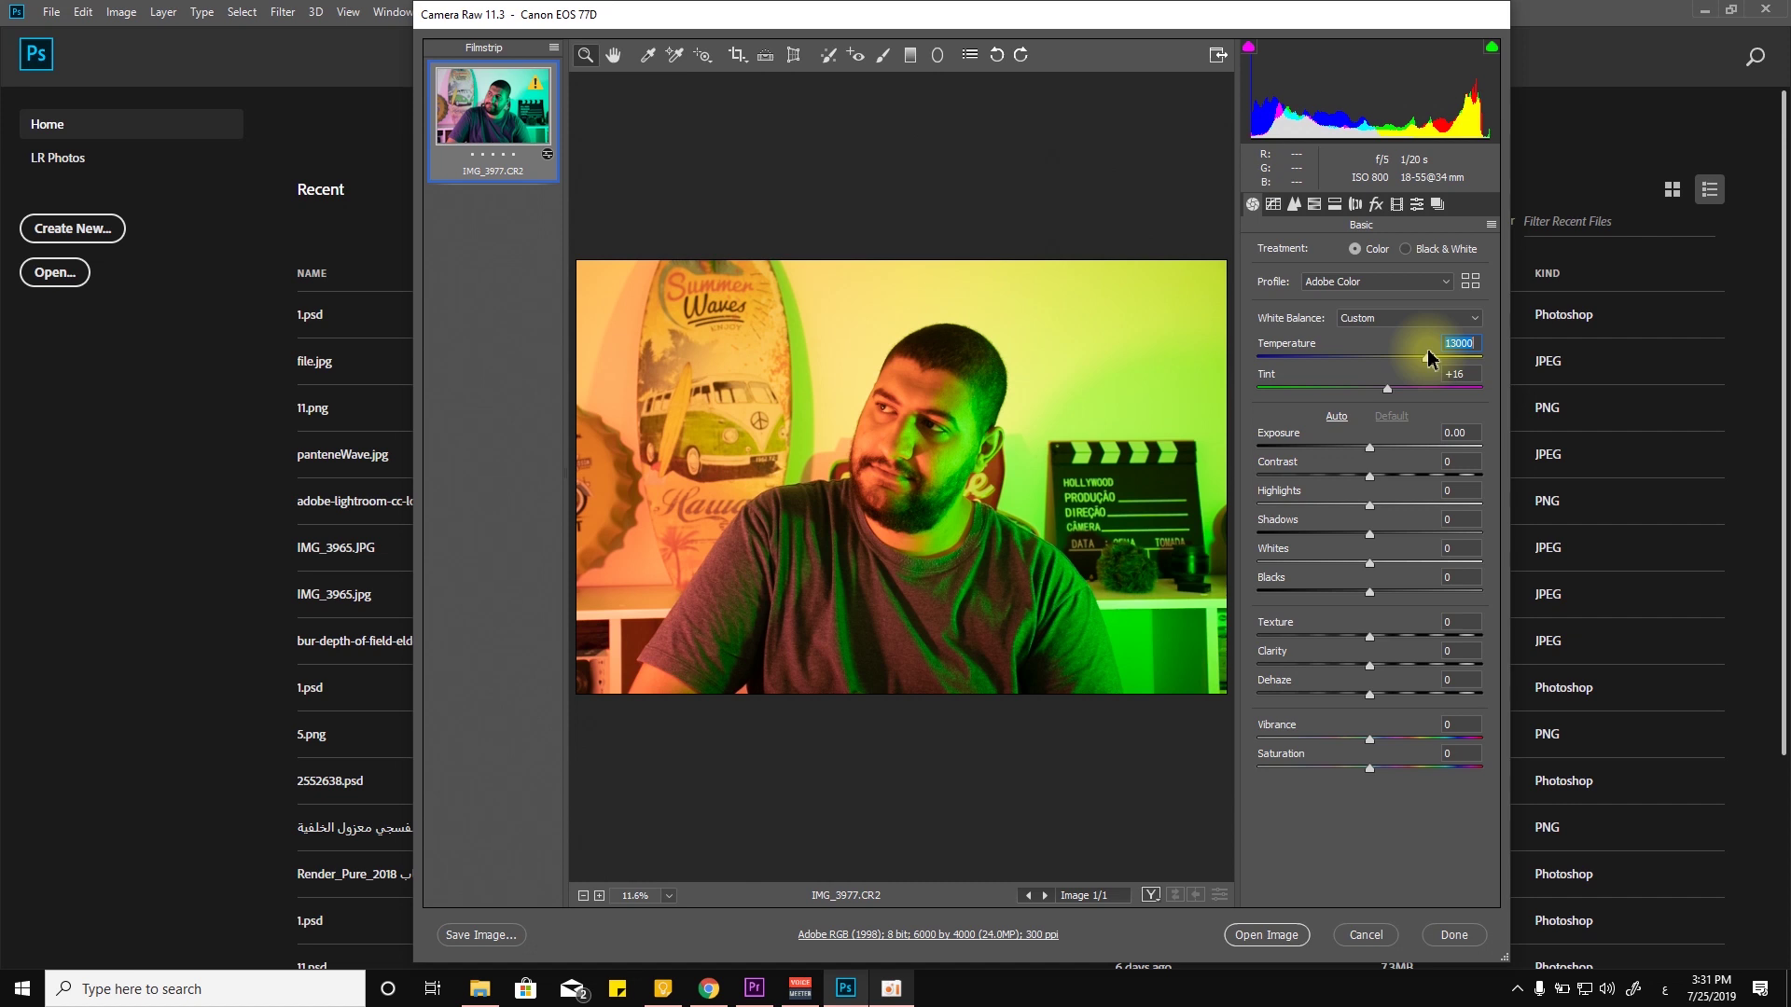
{"action": "left_click_drag", "start_coordinate": [1424, 365], "coordinate": [1281, 373]}
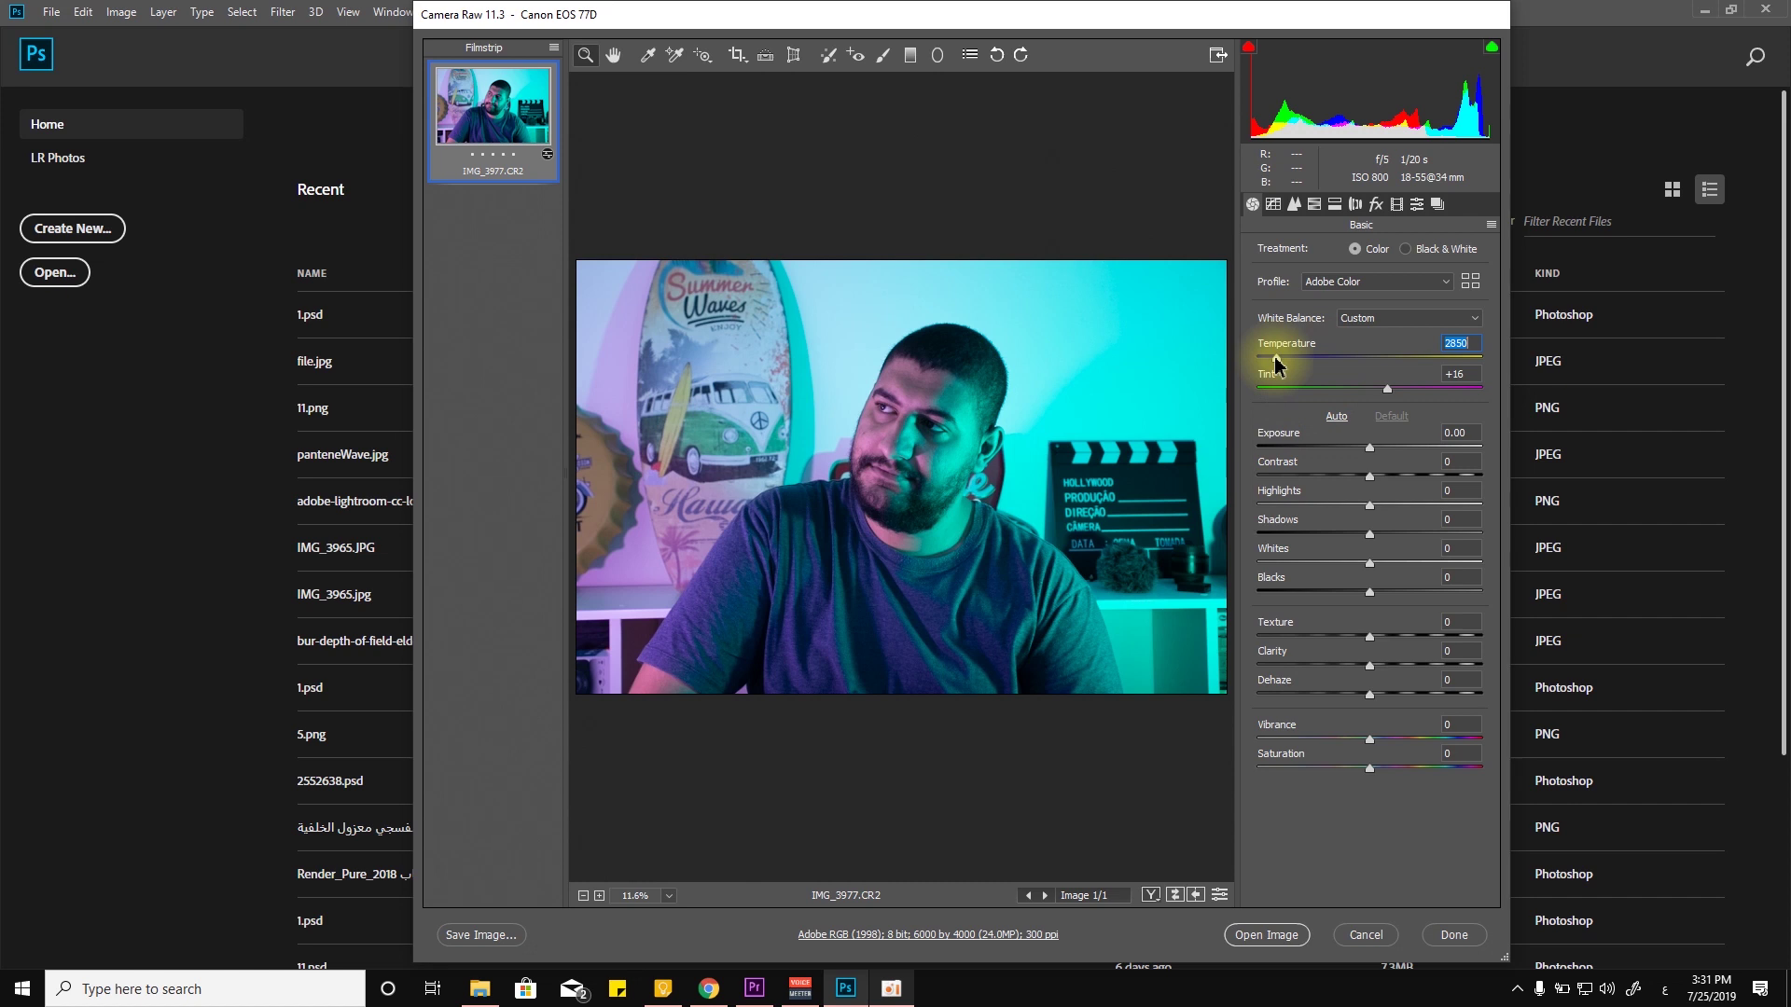
{"action": "left_click_drag", "start_coordinate": [1277, 364], "coordinate": [1281, 363]}
{"action": "left_click_drag", "start_coordinate": [1277, 358], "coordinate": [1279, 358]}
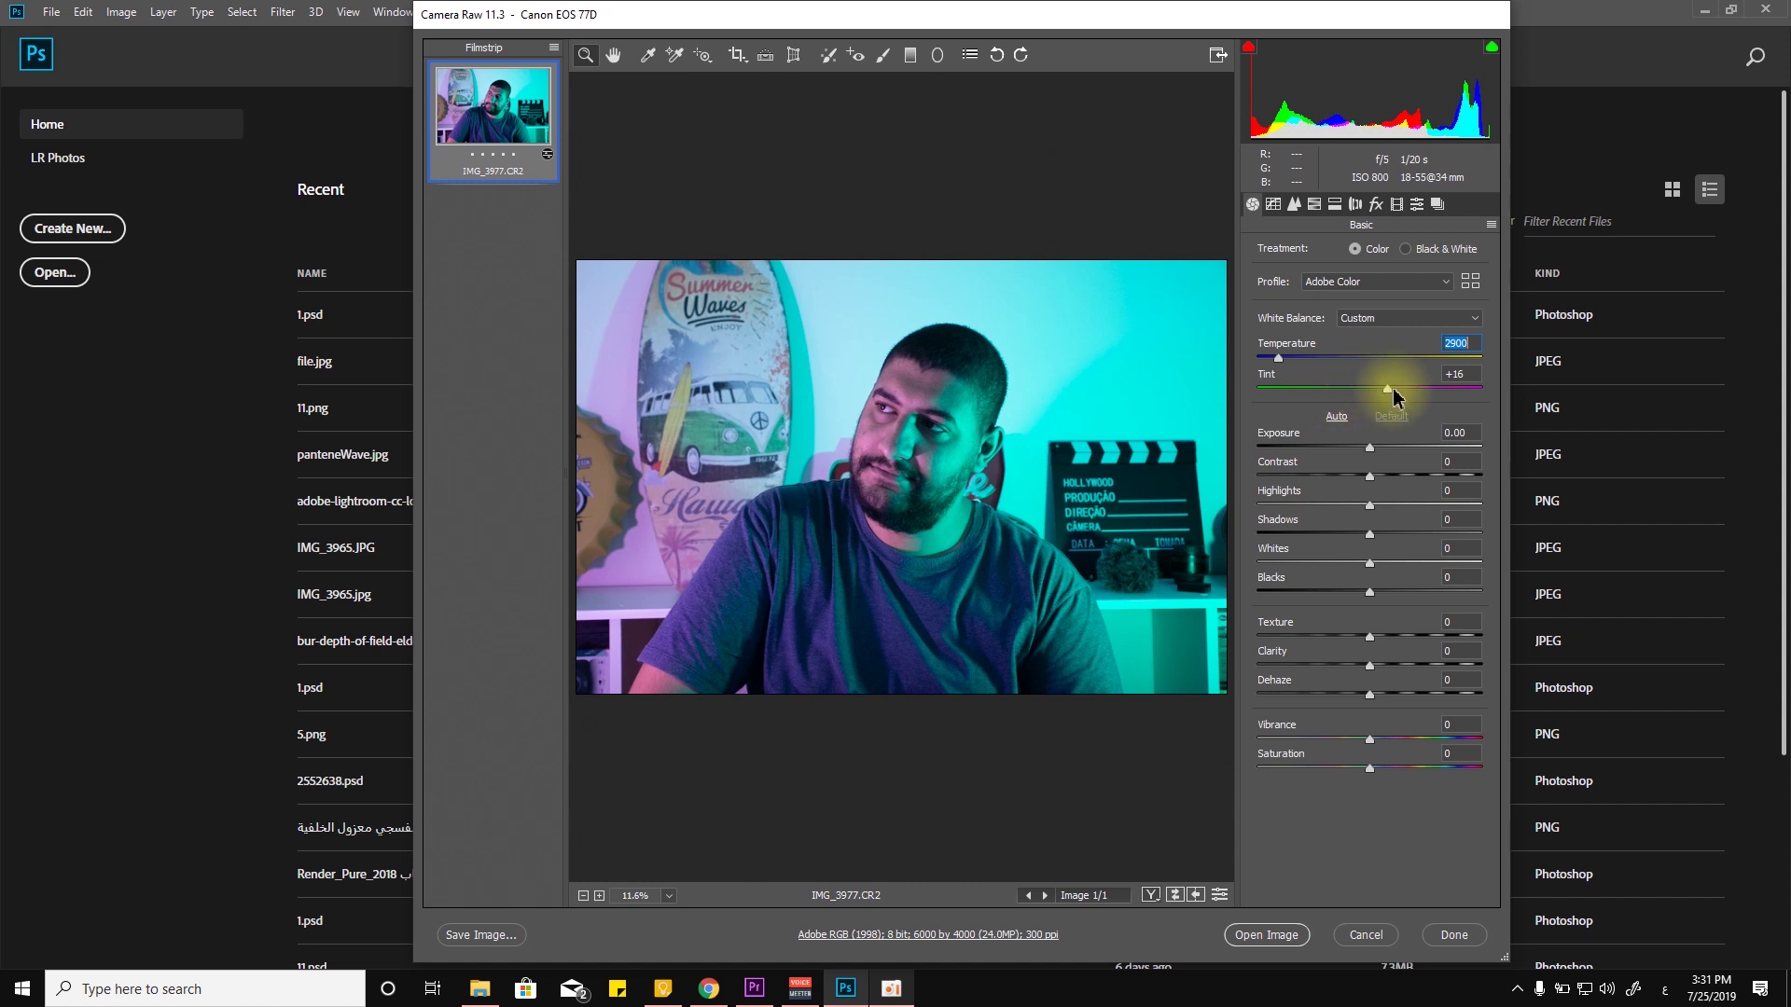
{"action": "left_click_drag", "start_coordinate": [1389, 396], "coordinate": [1418, 372]}
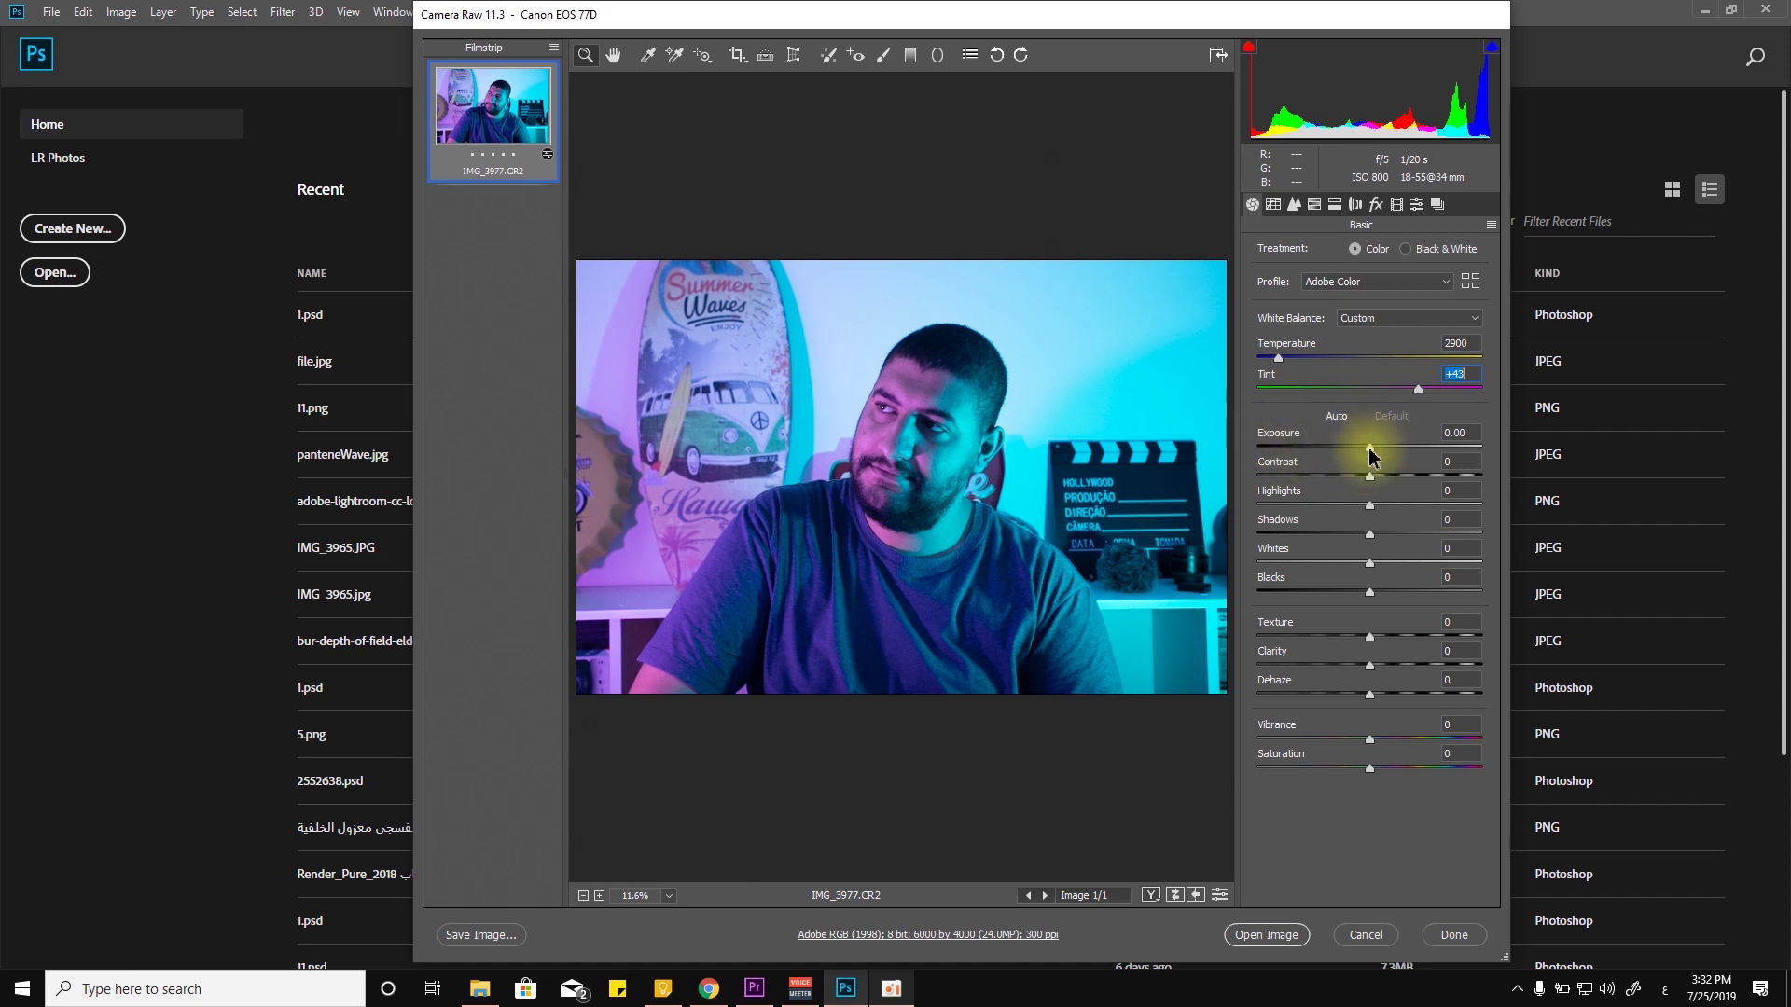
- Set the photo's Exposure to +0.20 and Contrast to +10
{"action": "left_click_drag", "start_coordinate": [1369, 455], "coordinate": [1772, 410]}
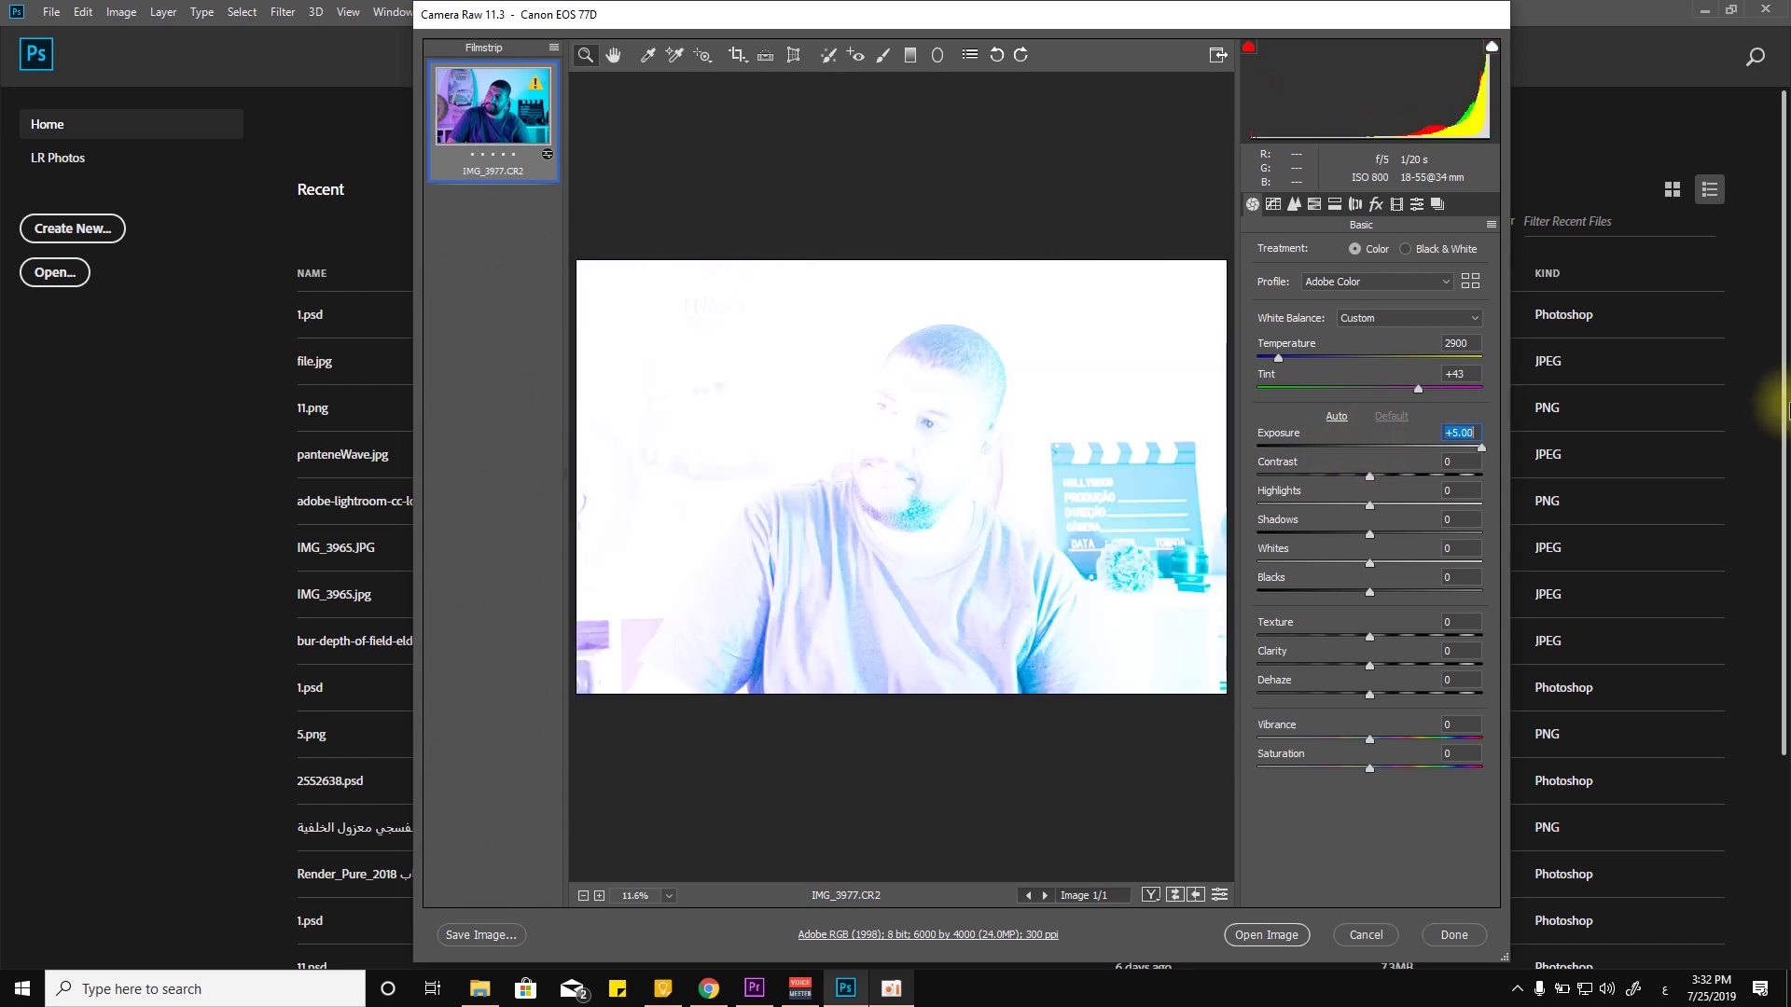
{"action": "left_click_drag", "start_coordinate": [1602, 417], "coordinate": [1374, 452]}
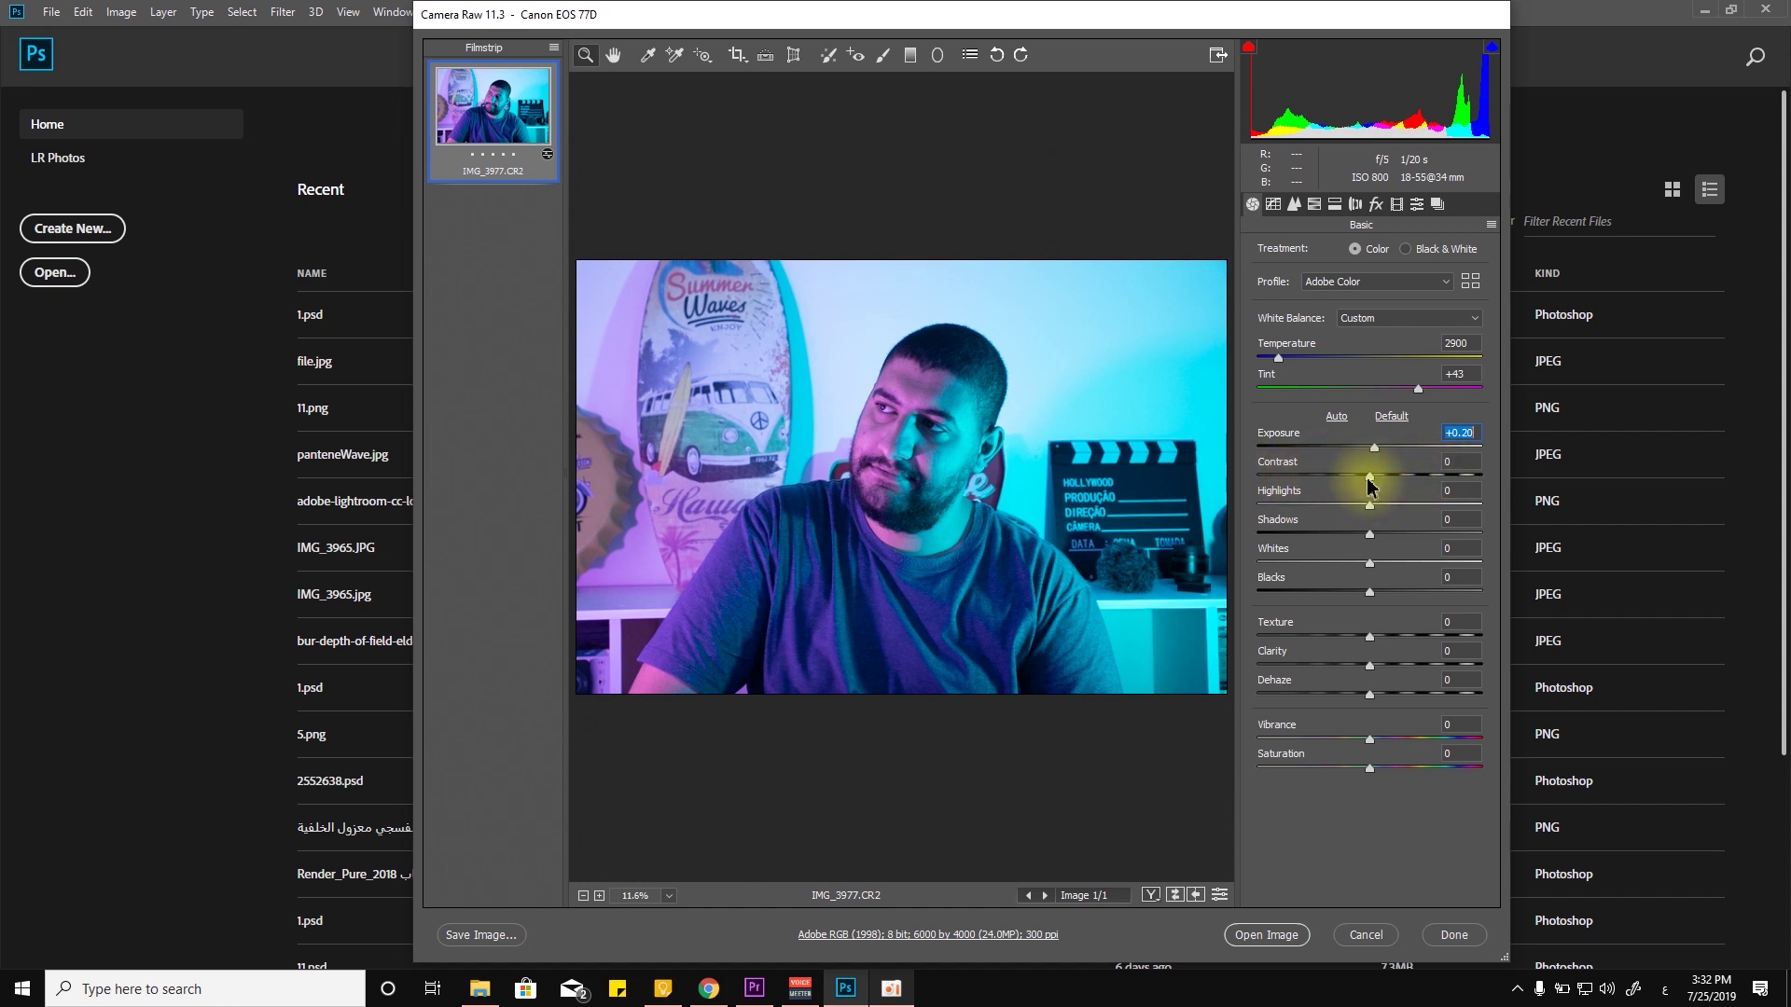
{"action": "left_click_drag", "start_coordinate": [1369, 477], "coordinate": [1310, 474]}
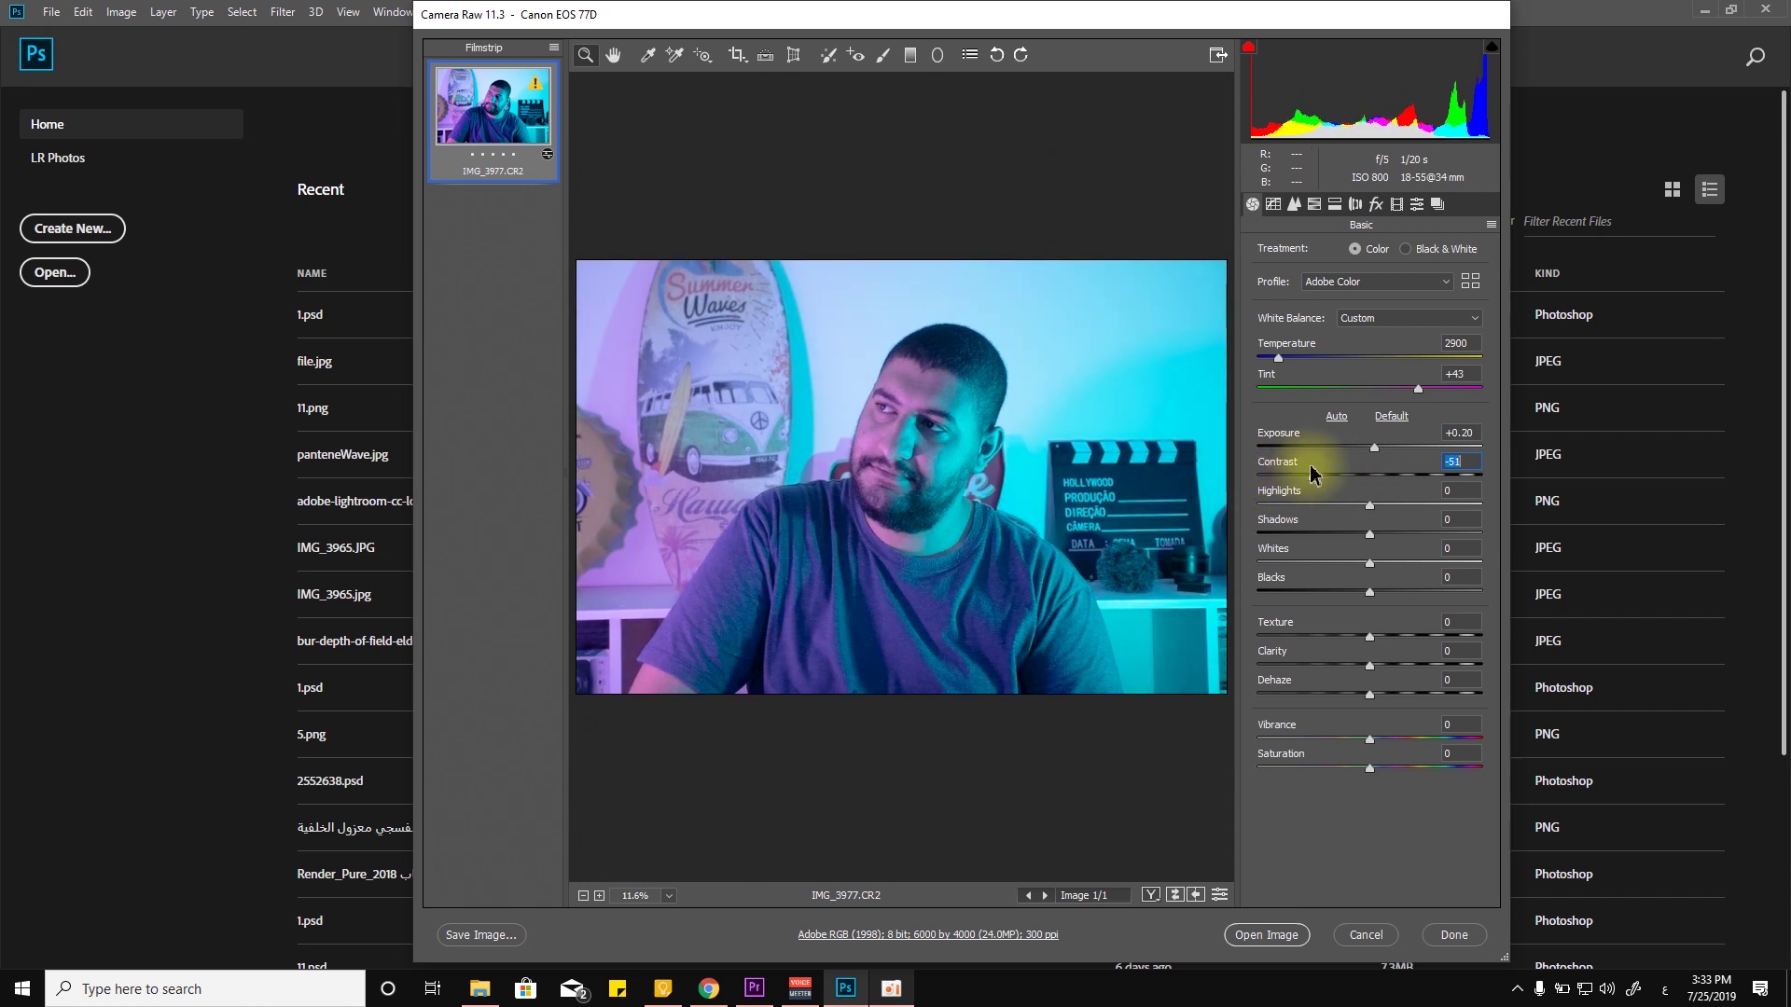
{"action": "left_click_drag", "start_coordinate": [1317, 473], "coordinate": [1381, 478]}
- Set the photo's Highlights to -85, Shadows to +6 and Whites to -9
{"action": "left_click", "coordinate": [1372, 508]}
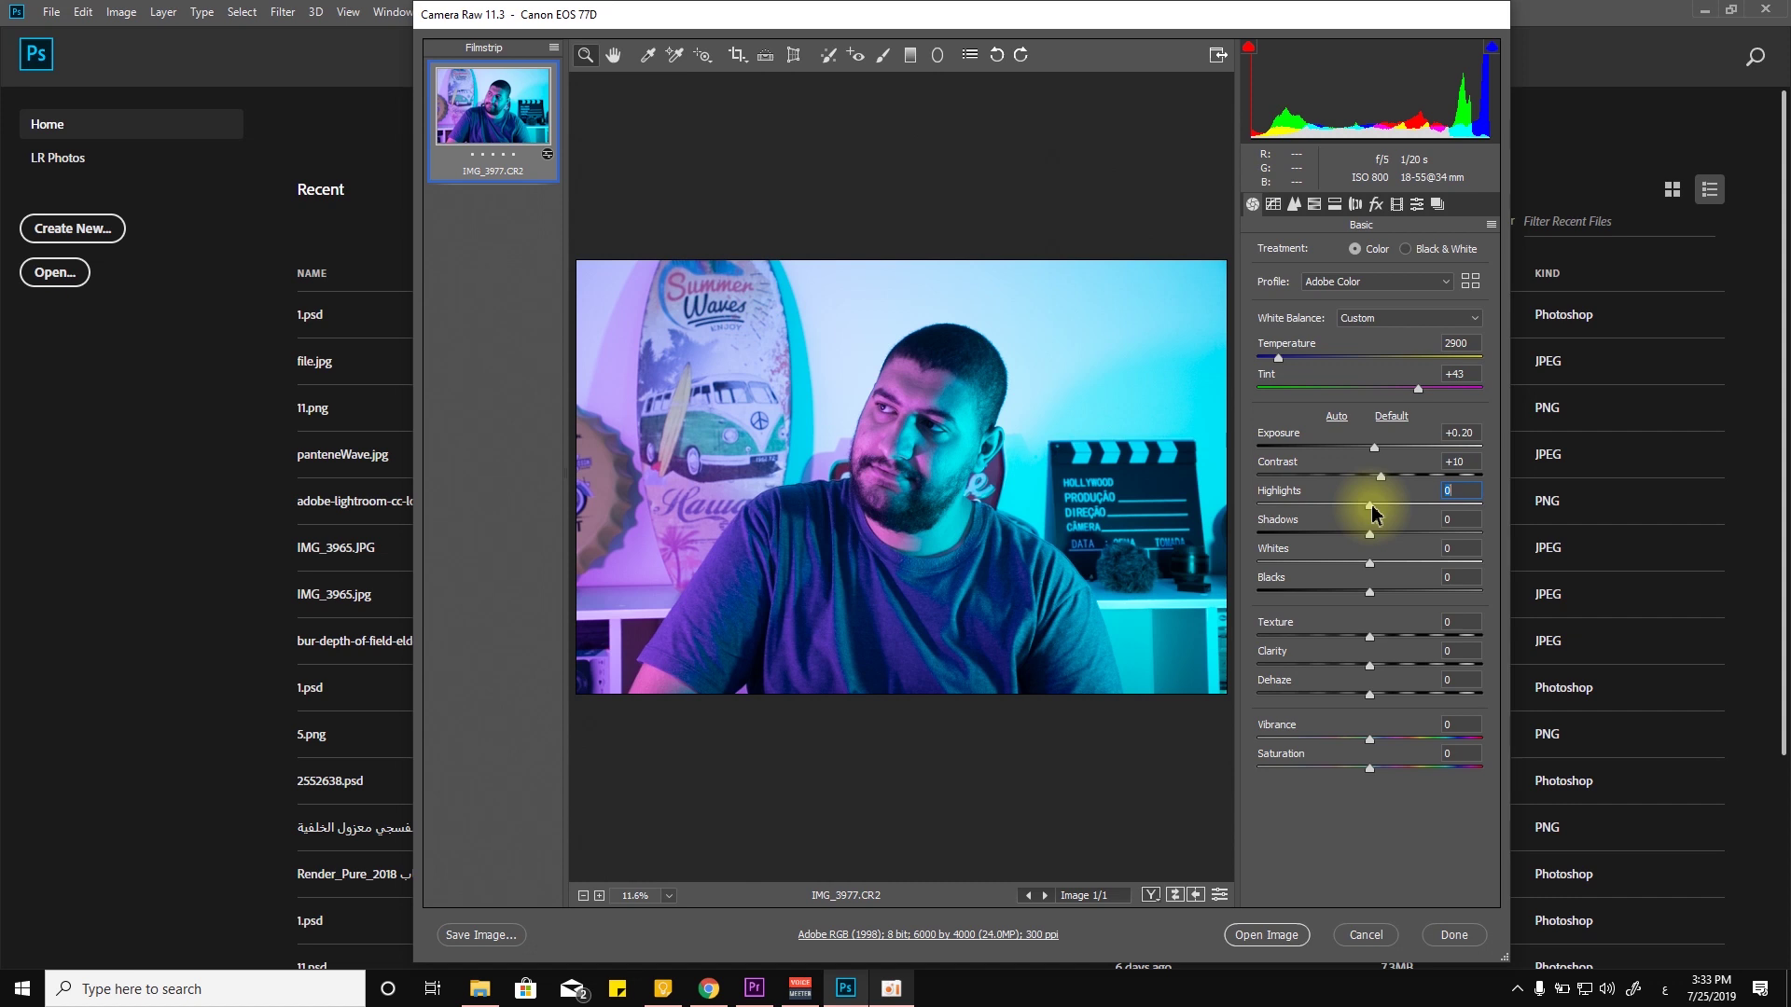
{"action": "left_click_drag", "start_coordinate": [1372, 507], "coordinate": [1271, 548]}
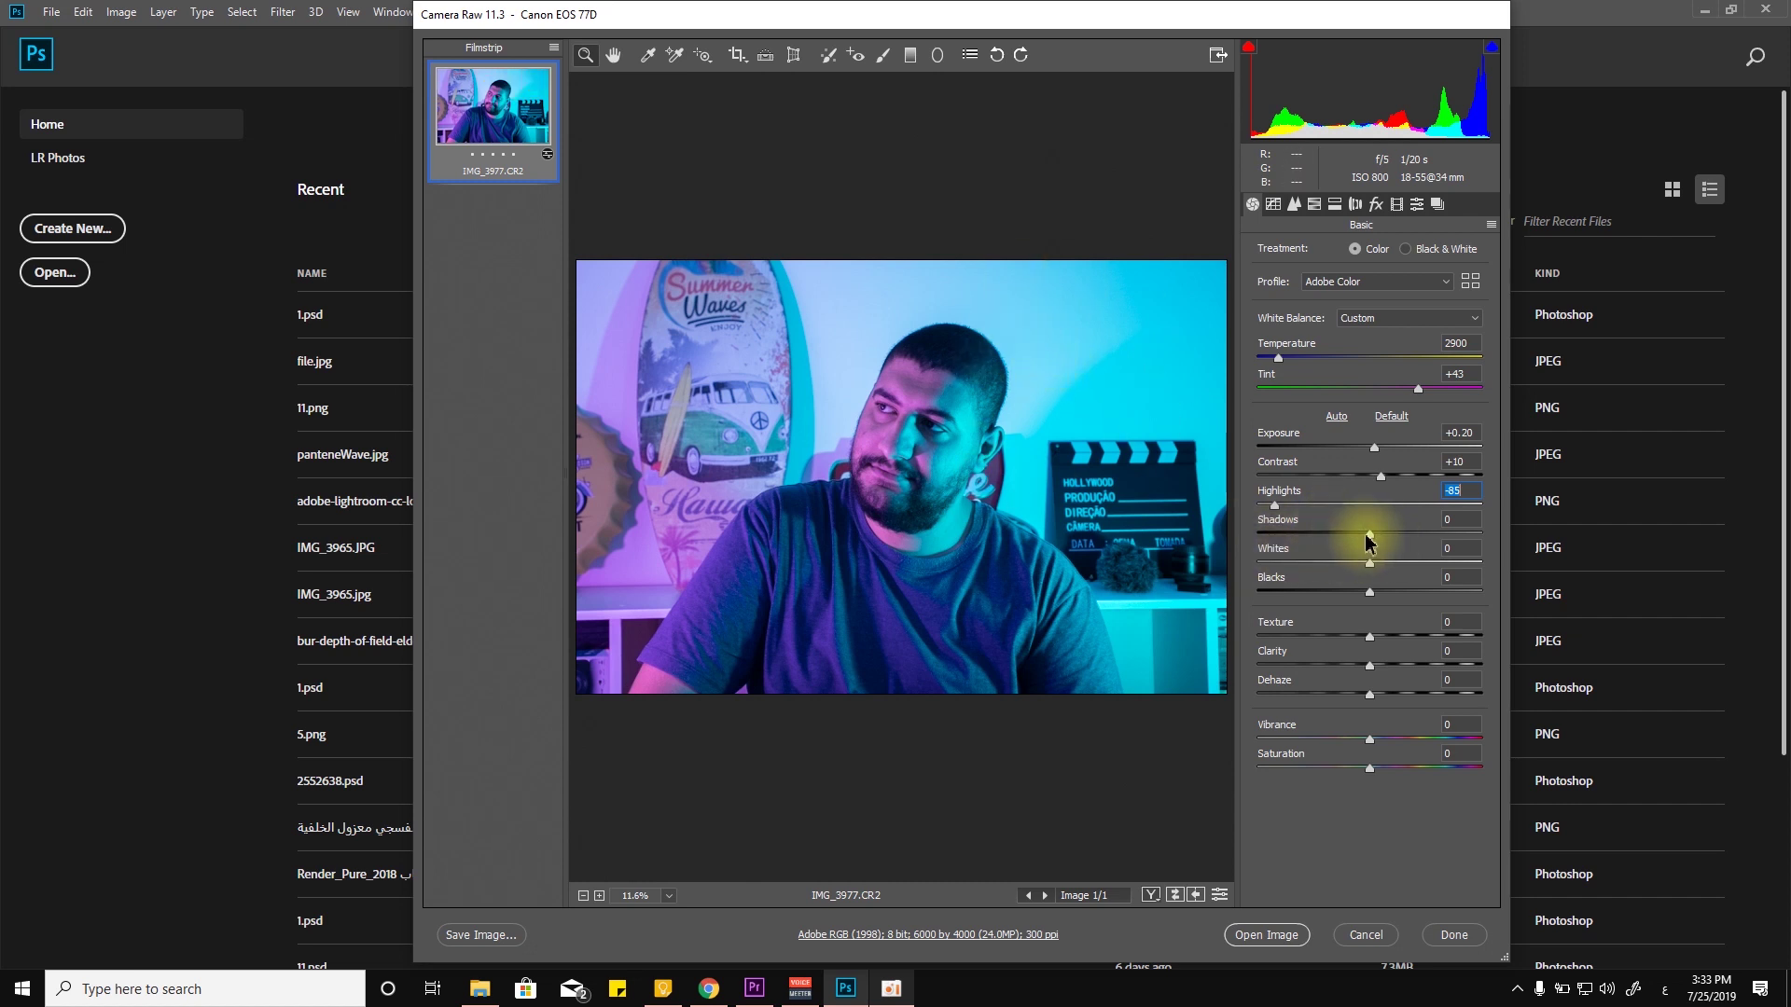
{"action": "left_click_drag", "start_coordinate": [1366, 533], "coordinate": [1385, 538]}
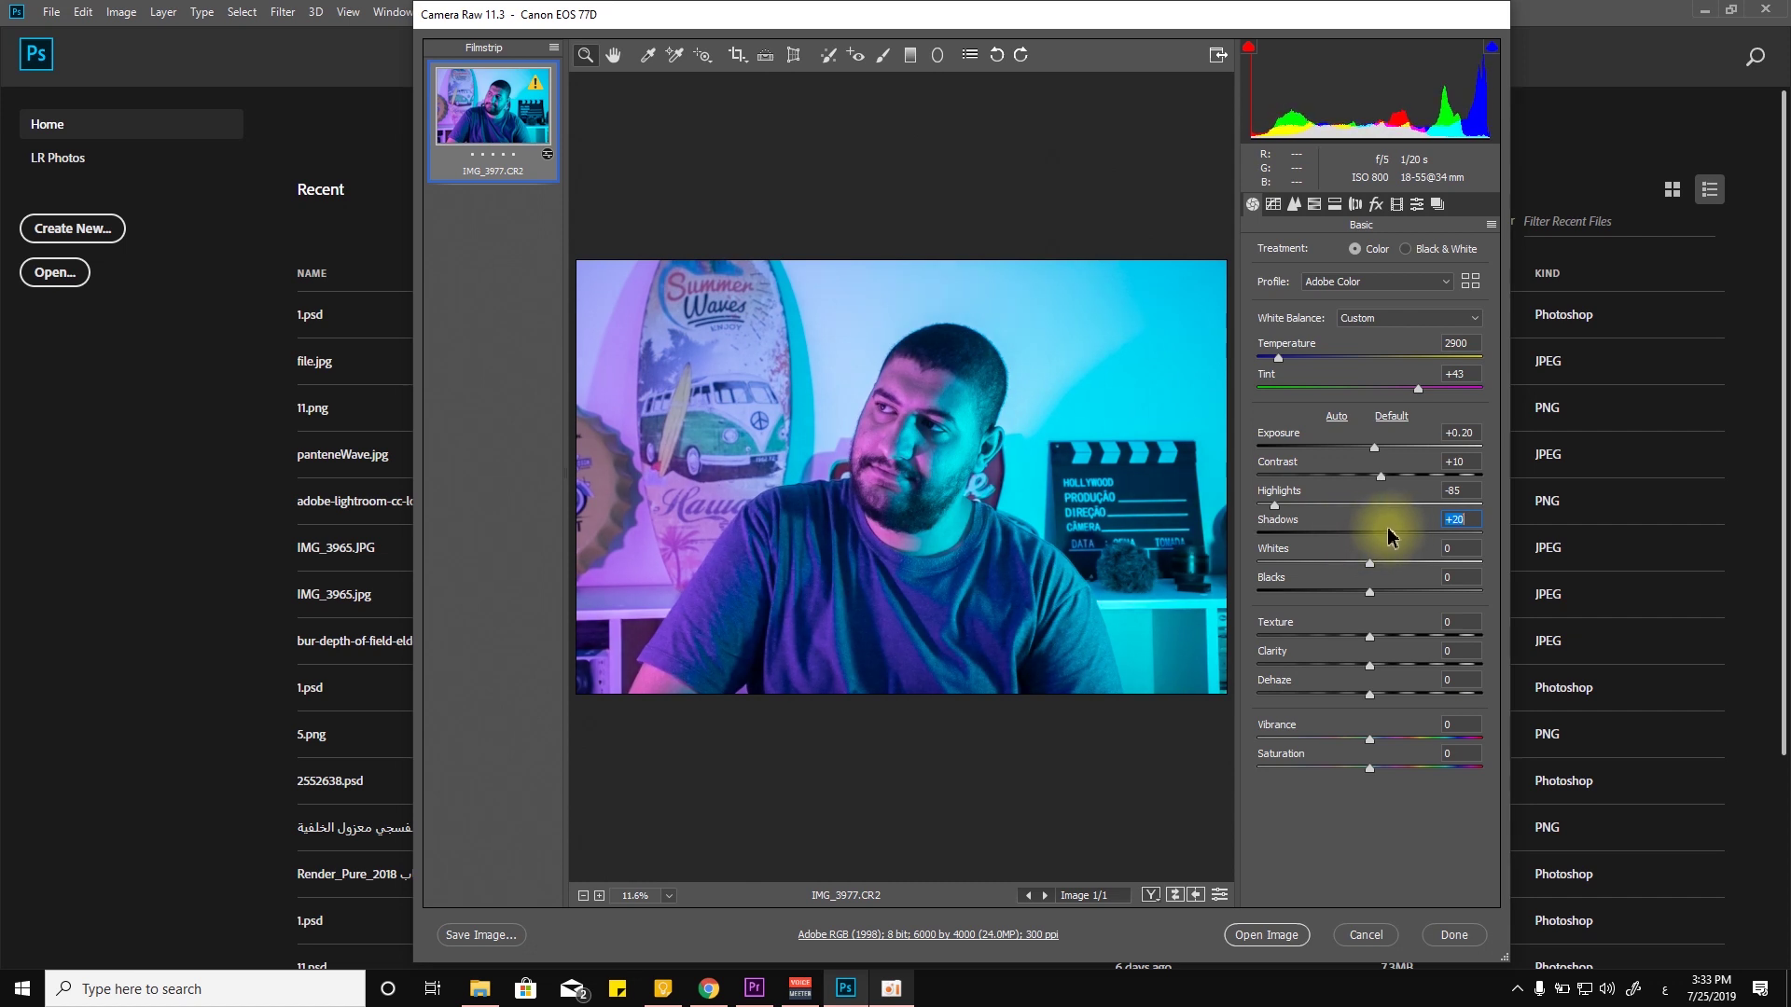
{"action": "left_click_drag", "start_coordinate": [1386, 527], "coordinate": [1369, 533]}
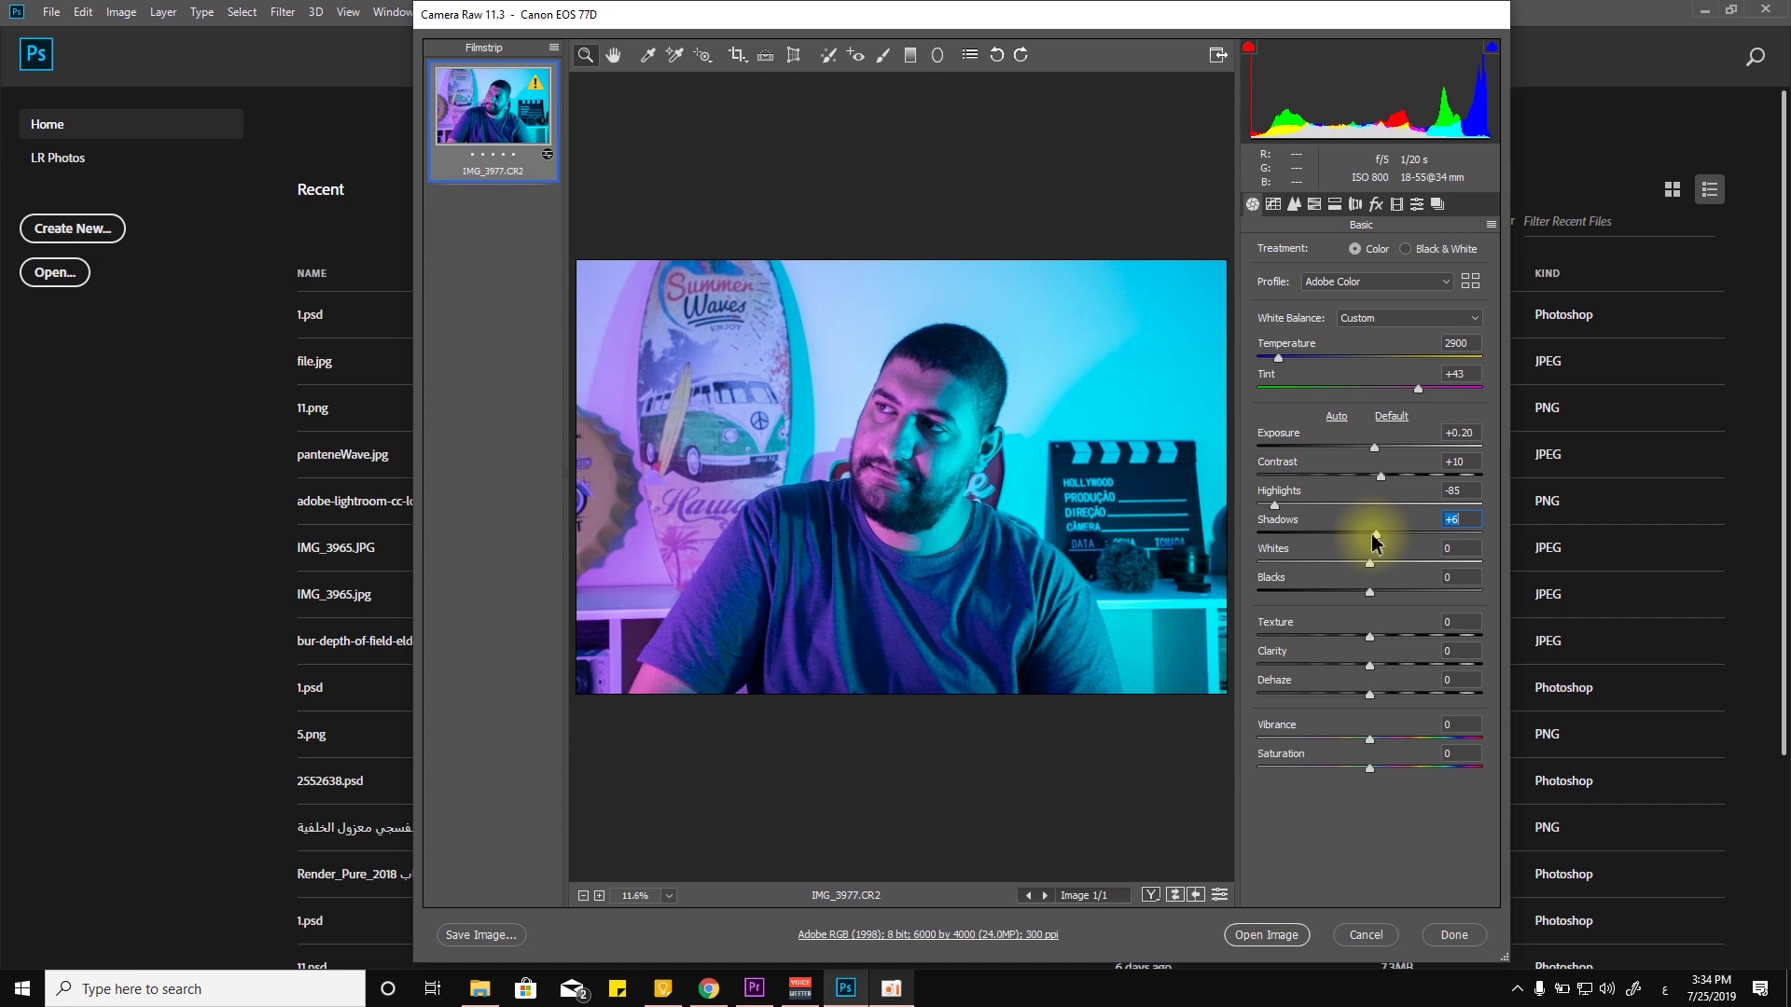
{"action": "left_click_drag", "start_coordinate": [1371, 560], "coordinate": [1371, 602]}
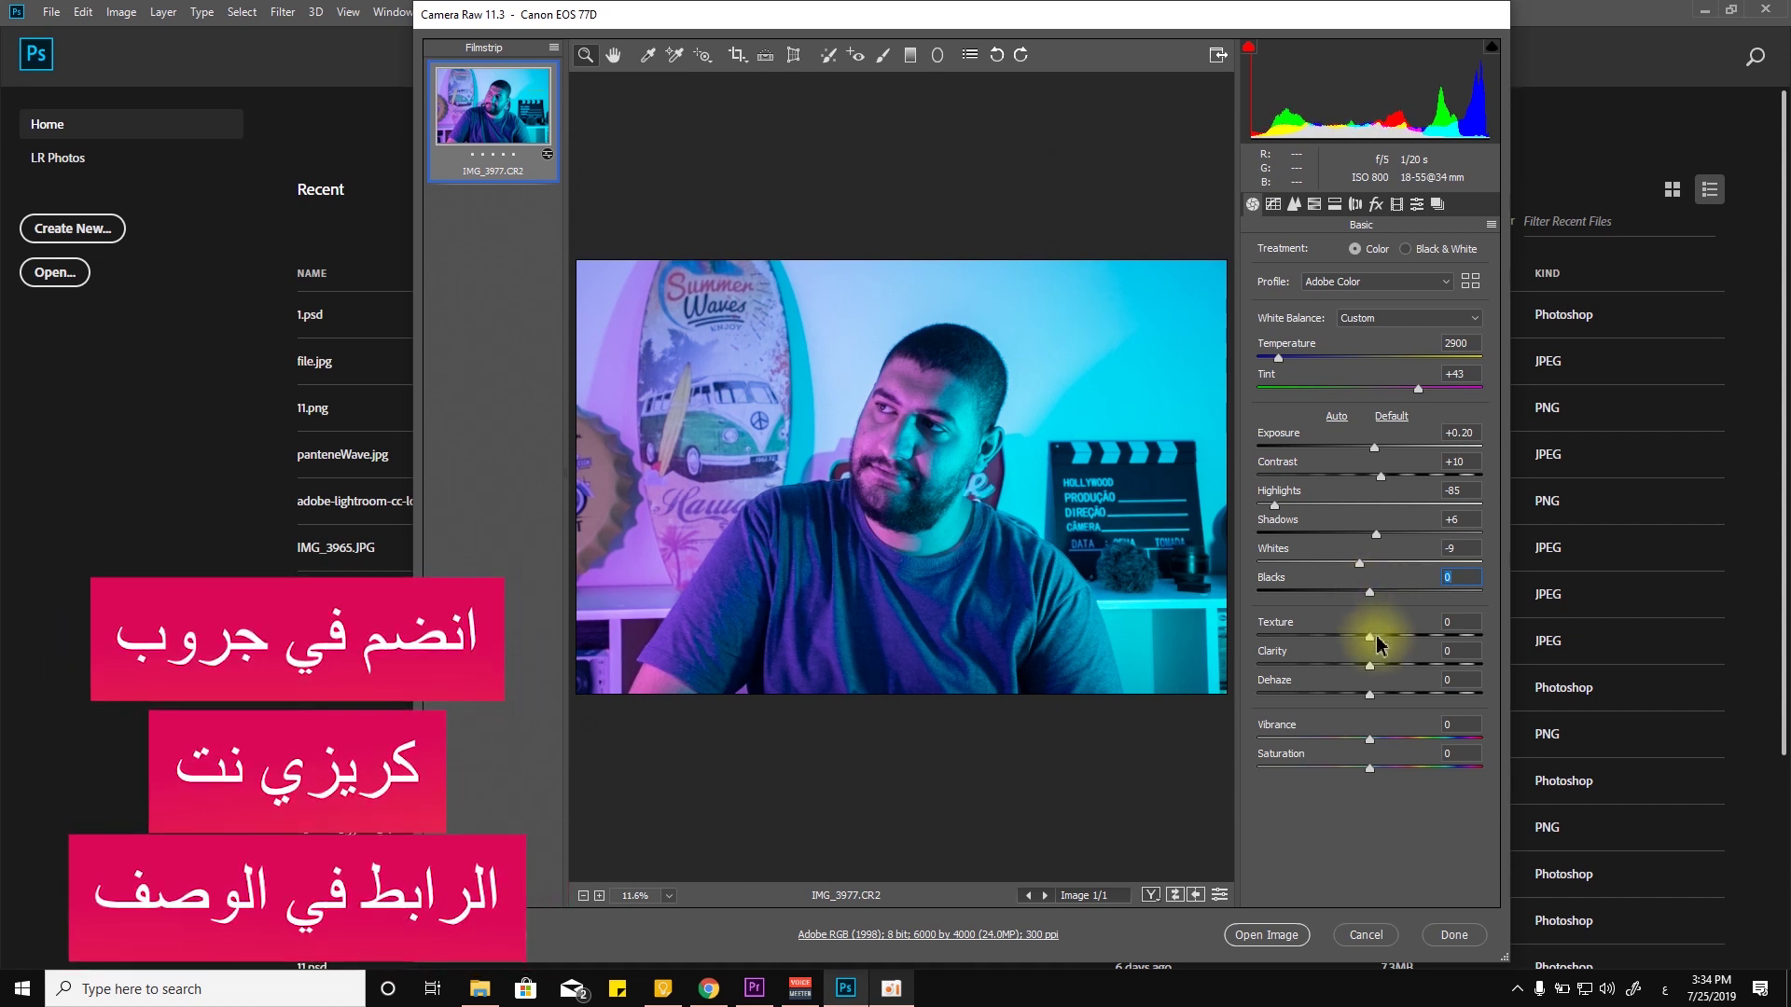
- Try the Texture extremes of +100 and -100 while examining the man's face up close
{"action": "left_click", "coordinate": [981, 438]}
{"action": "left_click", "coordinate": [979, 438]}
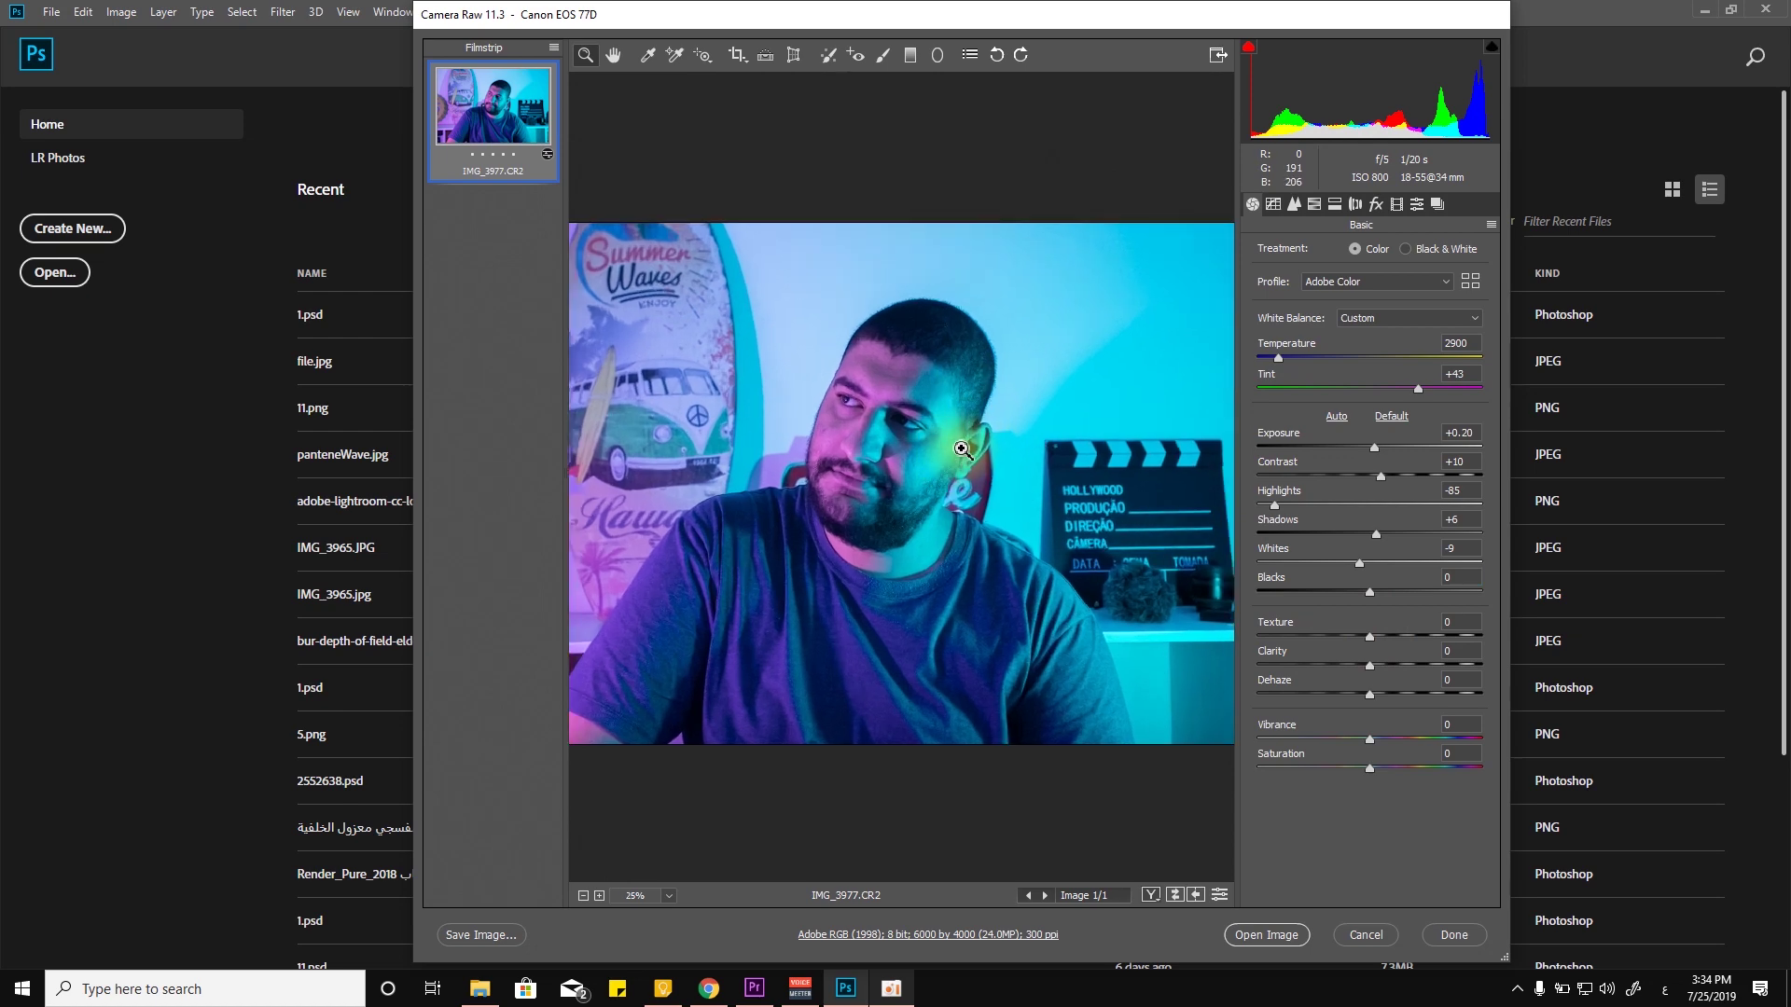
{"action": "left_click", "coordinate": [811, 388]}
{"action": "left_click", "coordinate": [1131, 416]}
{"action": "left_click", "coordinate": [831, 508]}
{"action": "left_click_drag", "start_coordinate": [831, 508], "coordinate": [1023, 452]}
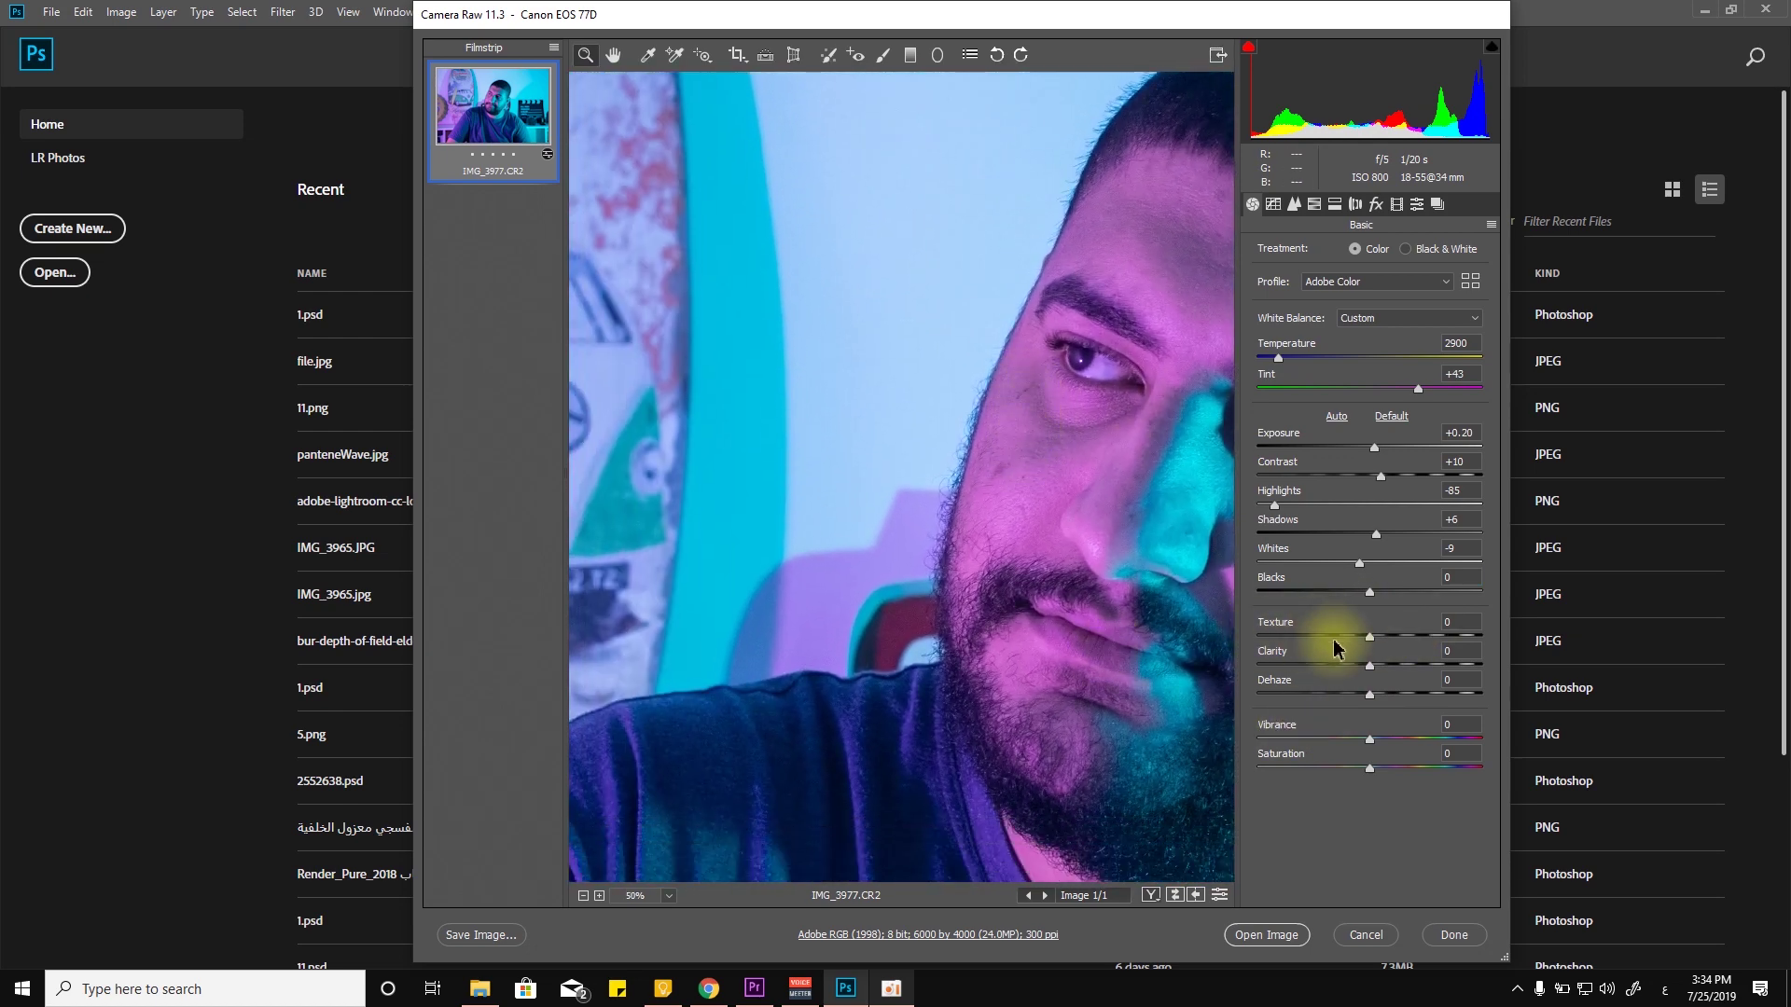
{"action": "left_click_drag", "start_coordinate": [1369, 640], "coordinate": [1495, 630]}
{"action": "left_click_drag", "start_coordinate": [1108, 374], "coordinate": [800, 383]}
{"action": "left_click_drag", "start_coordinate": [1003, 248], "coordinate": [911, 472]}
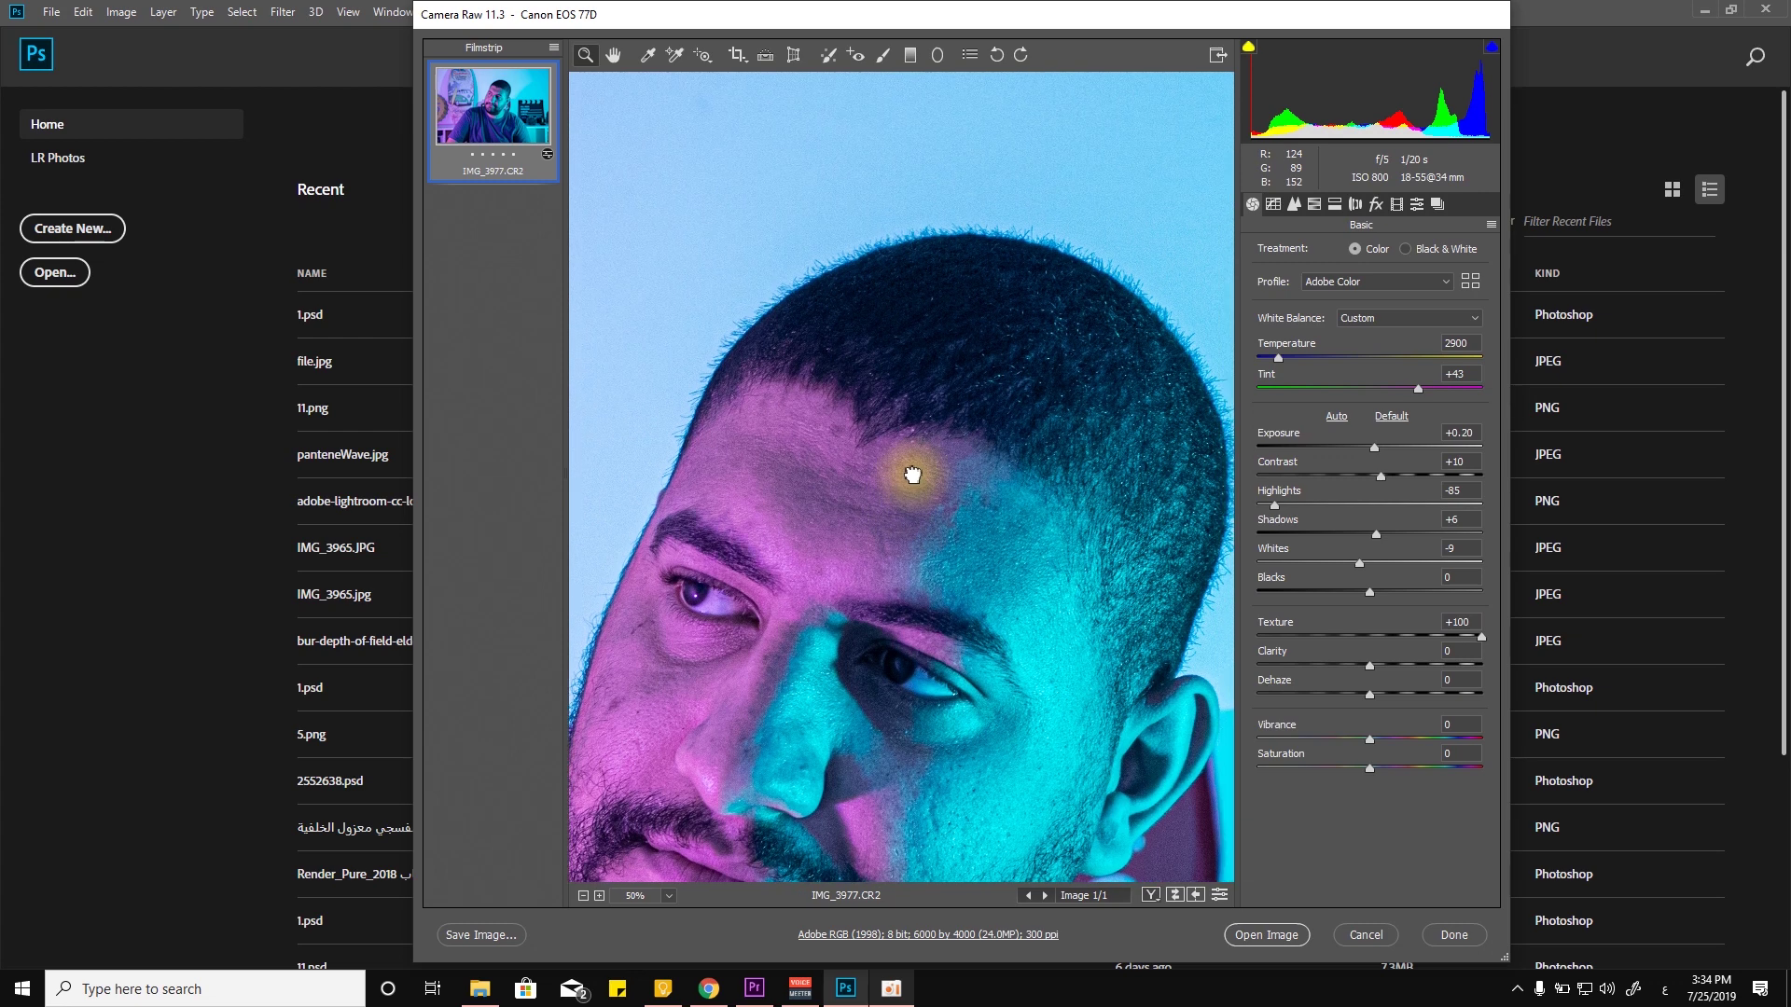
{"action": "left_click_drag", "start_coordinate": [1012, 512], "coordinate": [1111, 360]}
{"action": "left_click_drag", "start_coordinate": [887, 560], "coordinate": [931, 519]}
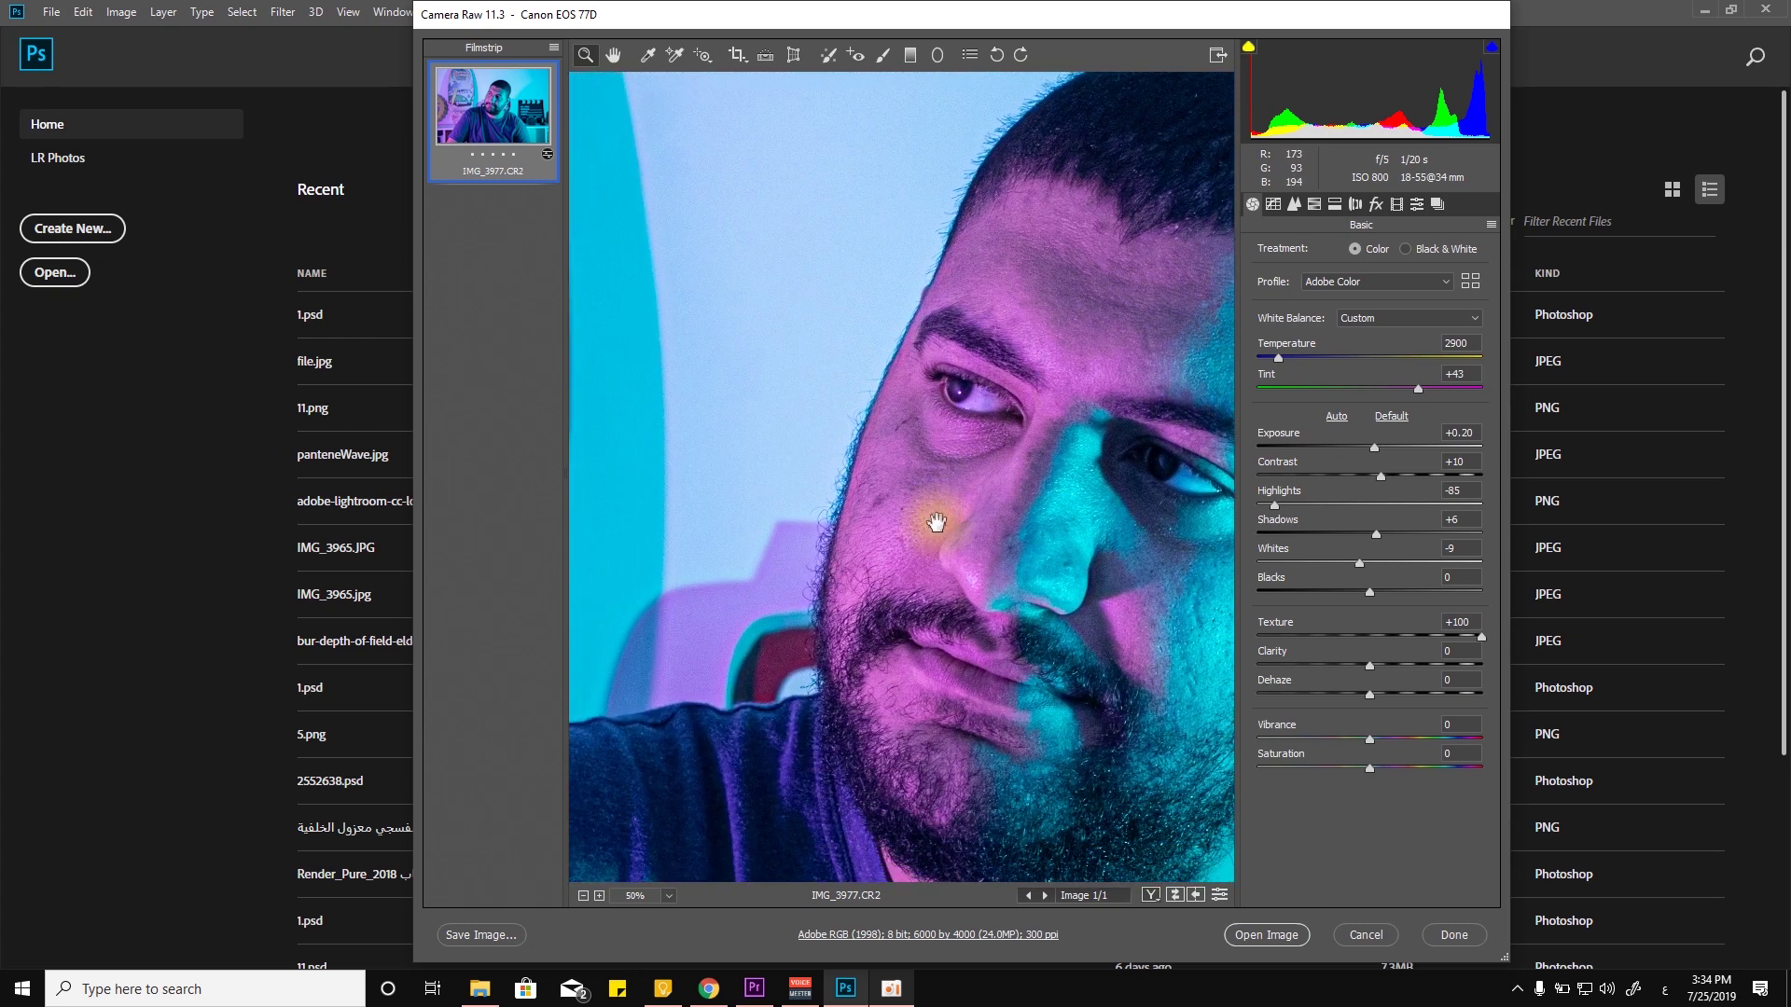
{"action": "left_click_drag", "start_coordinate": [1472, 637], "coordinate": [1190, 641]}
{"action": "left_click_drag", "start_coordinate": [963, 652], "coordinate": [857, 670]}
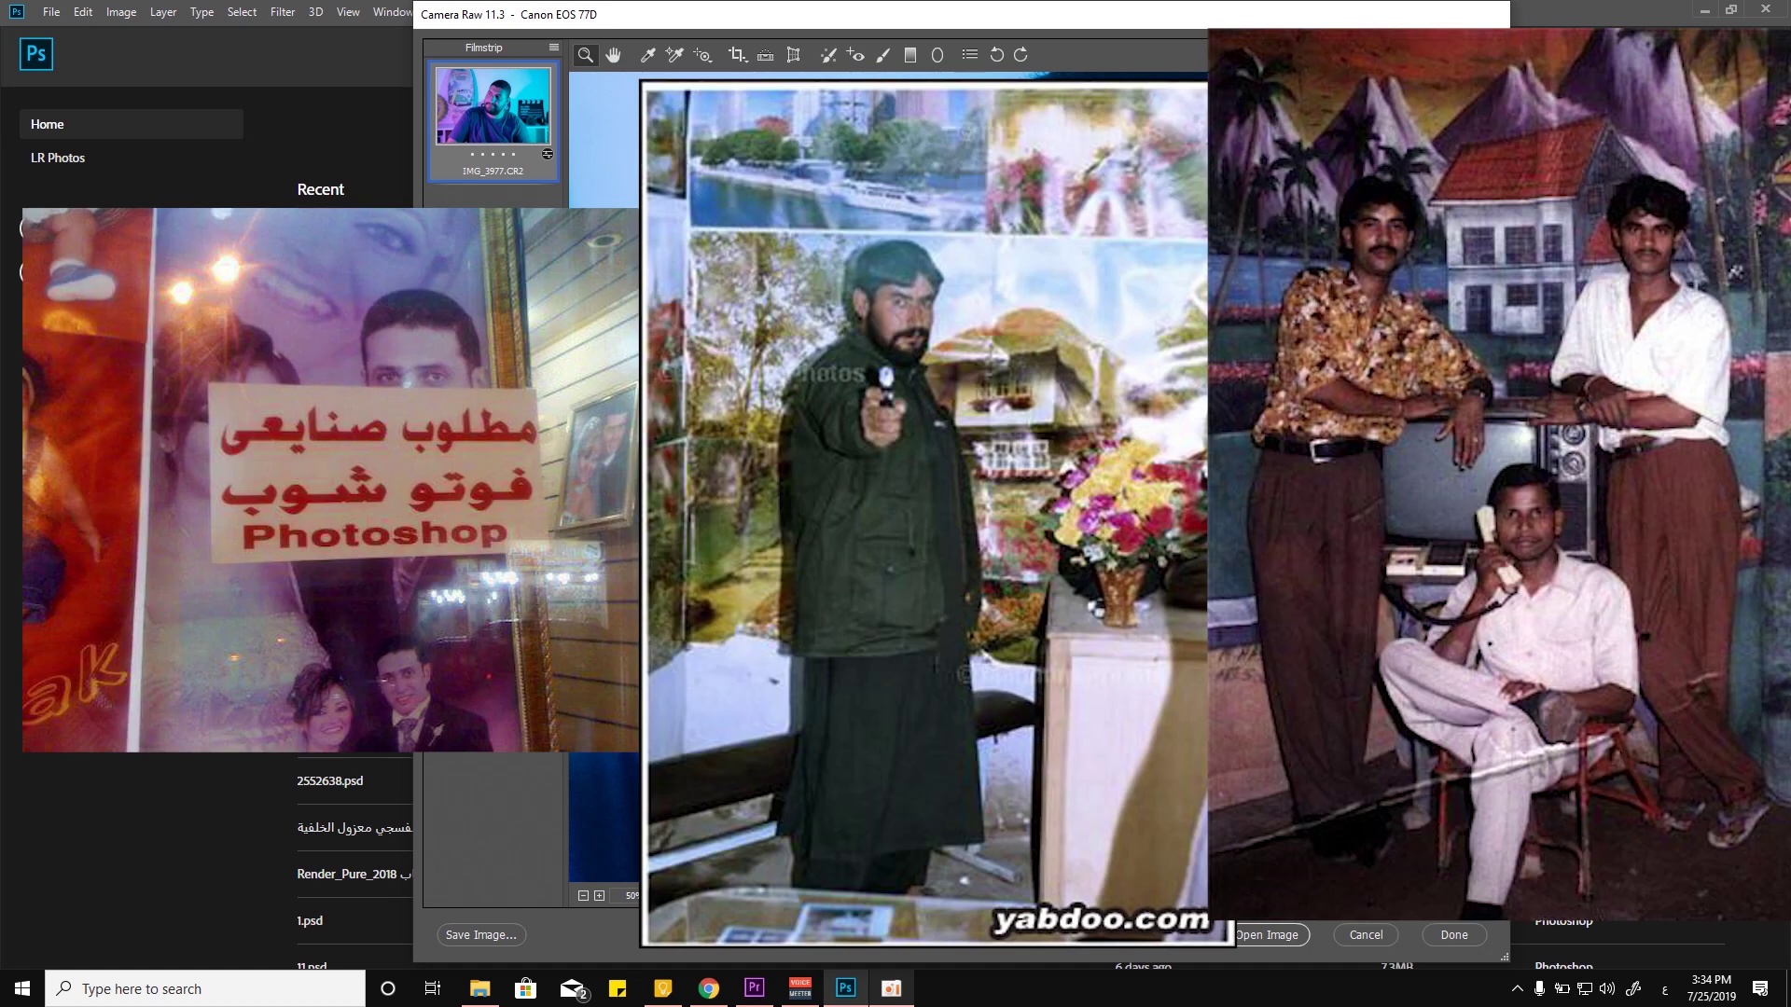
- Set the photo's Texture to -1
{"action": "left_click", "coordinate": [1479, 621]}
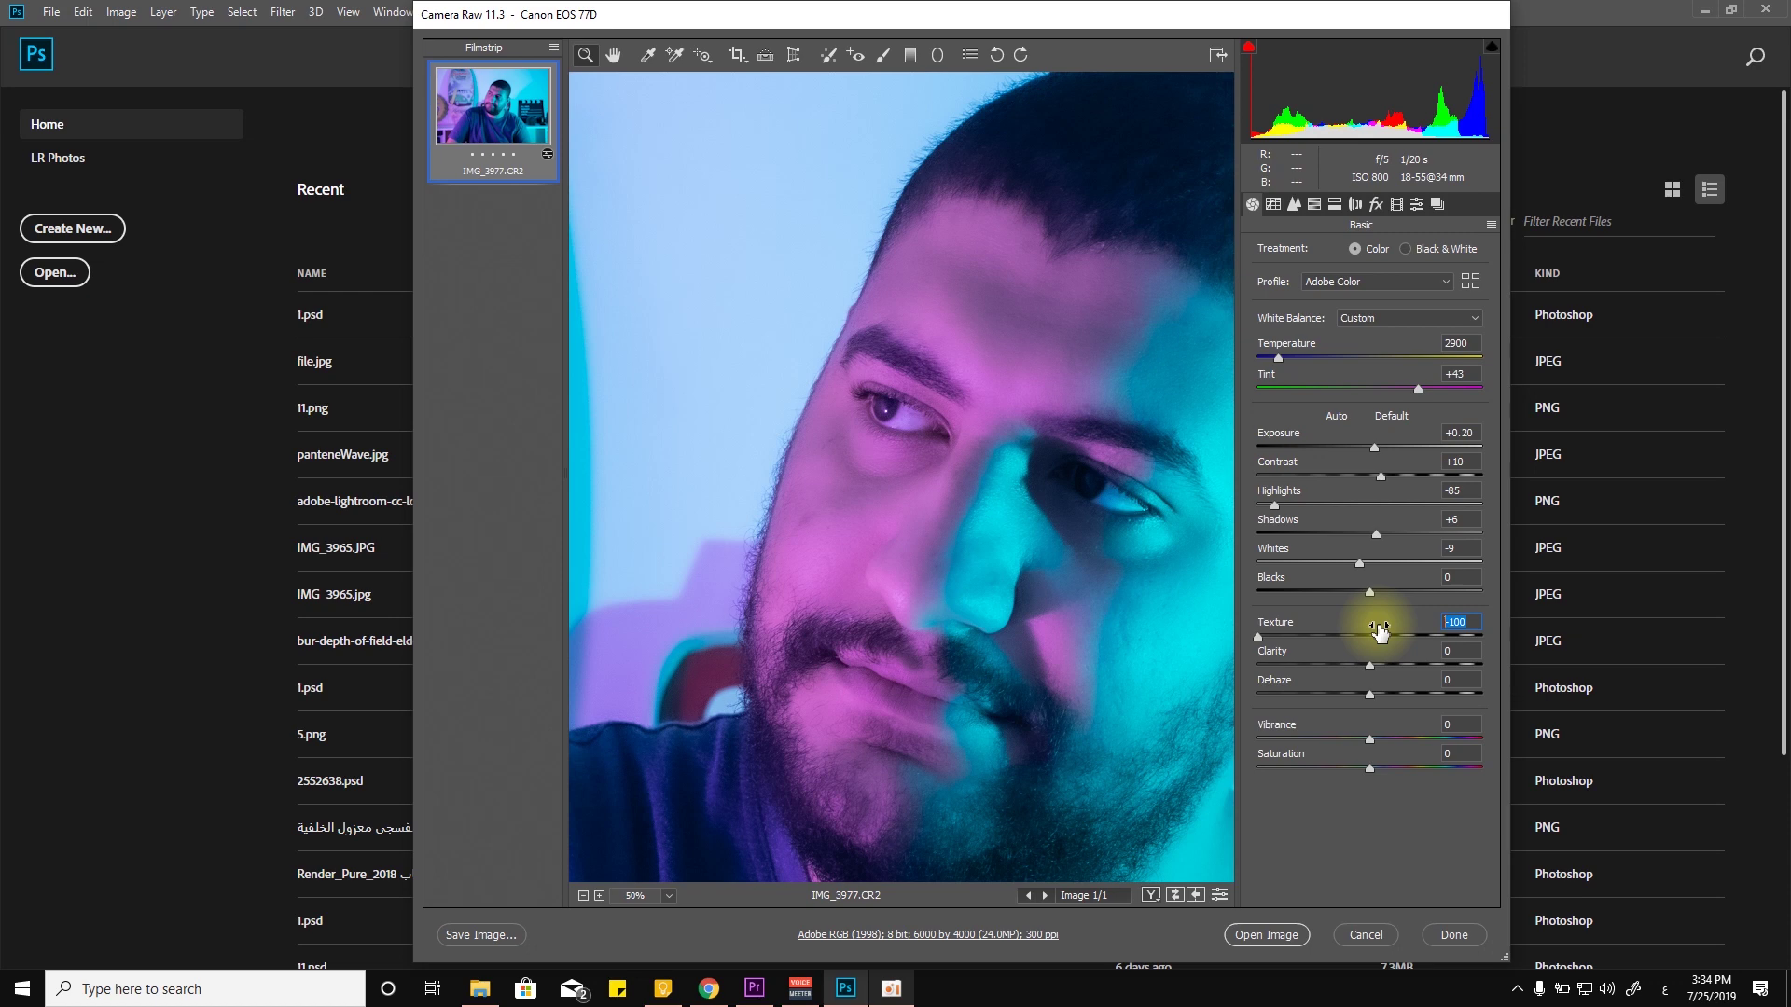
{"action": "type", "text": "0"}
{"action": "left_click", "coordinate": [1074, 632]}
{"action": "left_click_drag", "start_coordinate": [933, 643], "coordinate": [1147, 652]}
{"action": "left_click_drag", "start_coordinate": [1376, 642], "coordinate": [1363, 640]}
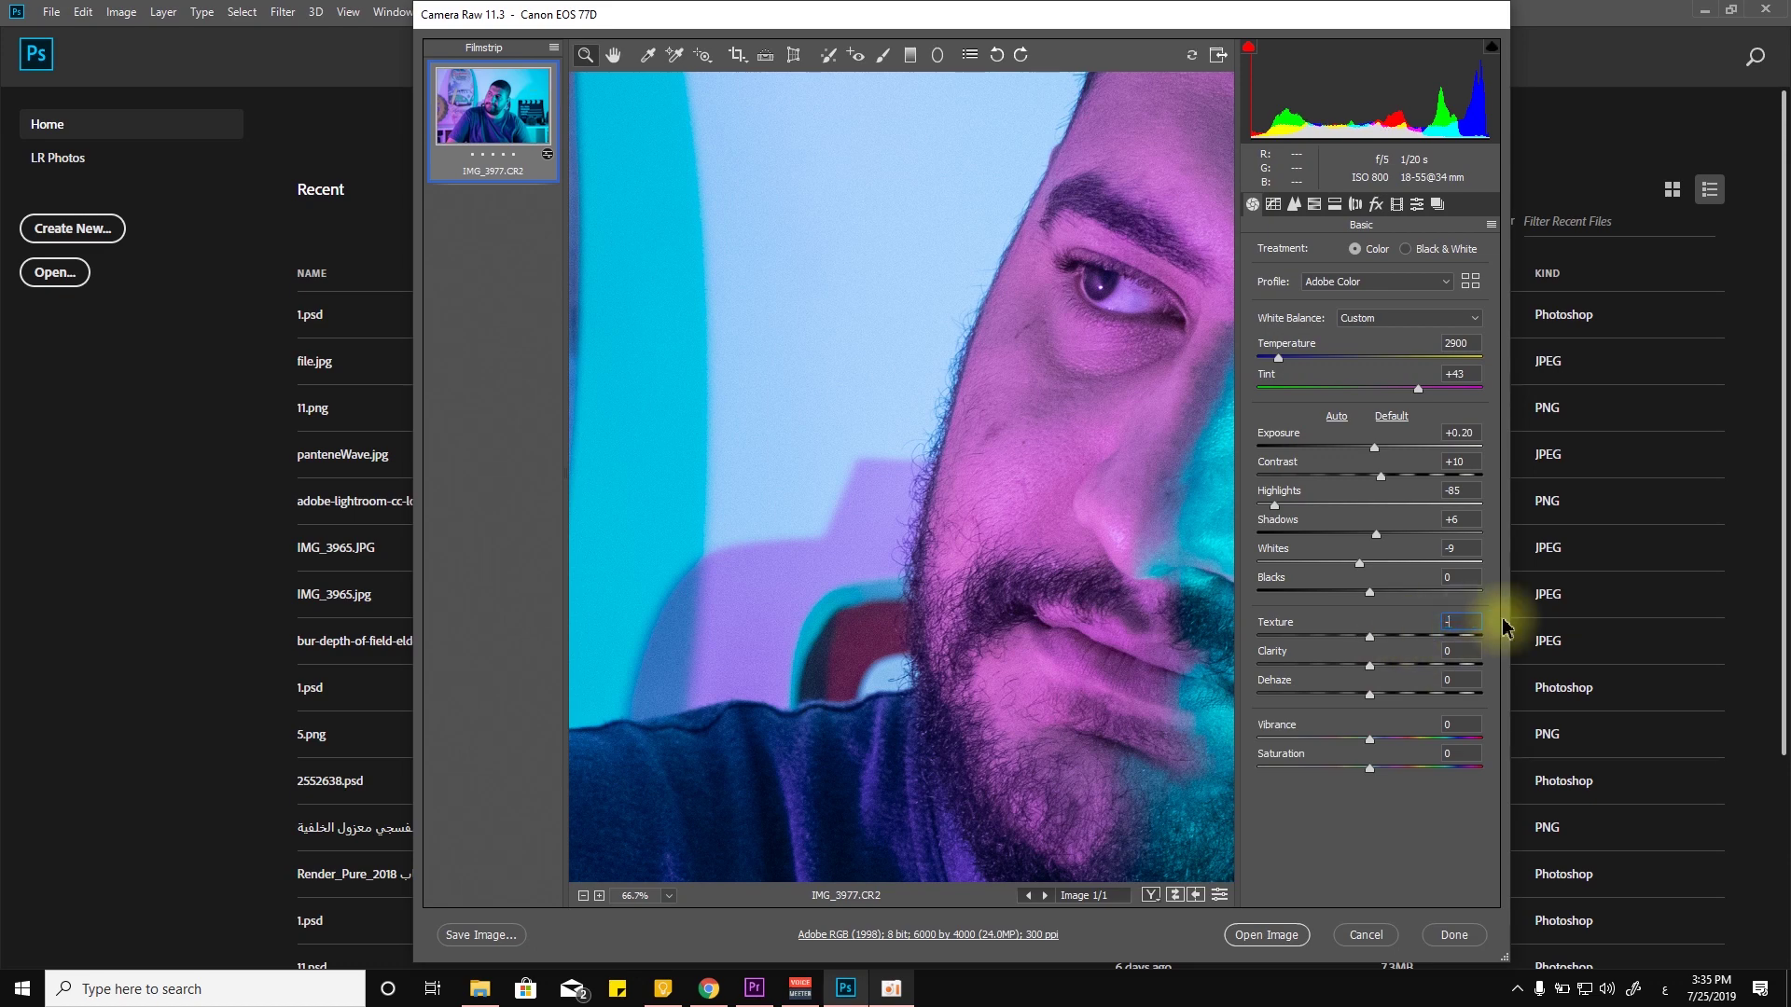
{"action": "left_click", "coordinate": [913, 505]}
{"action": "key", "text": "alt"}
{"action": "left_click", "coordinate": [916, 512], "text": "alt"}
{"action": "left_click", "coordinate": [833, 528], "text": "alt"}
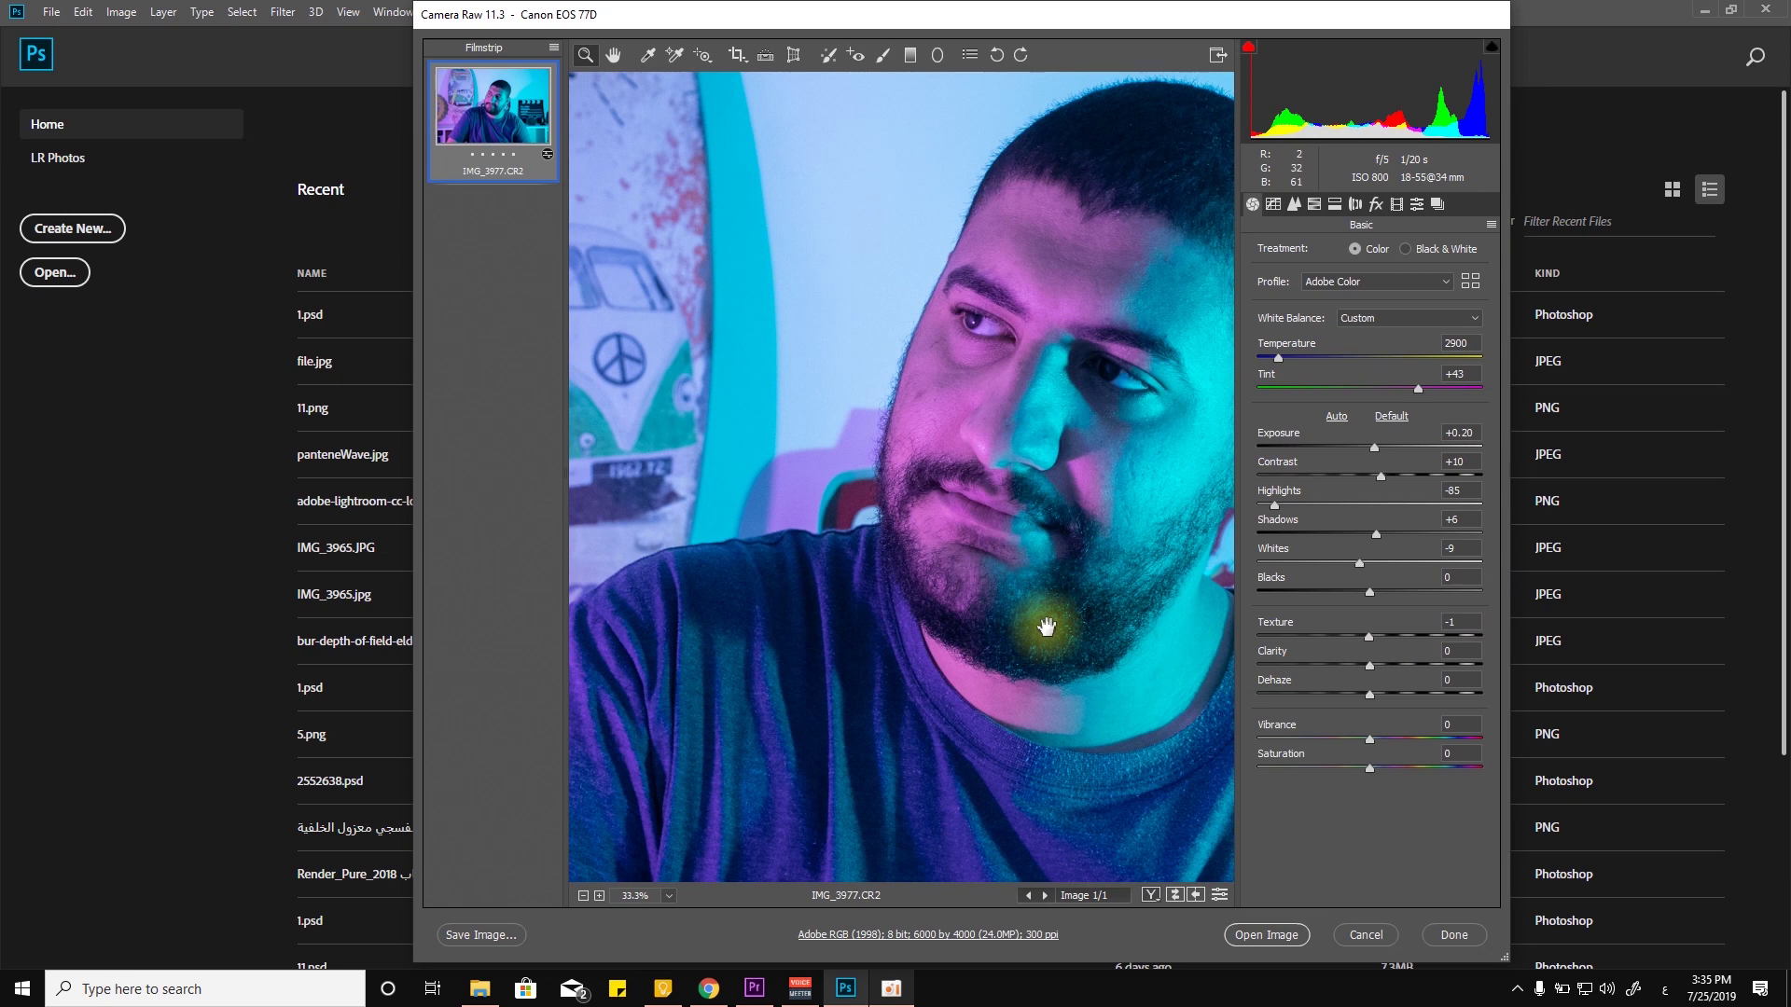
{"action": "left_click", "coordinate": [1018, 484], "text": "alt"}
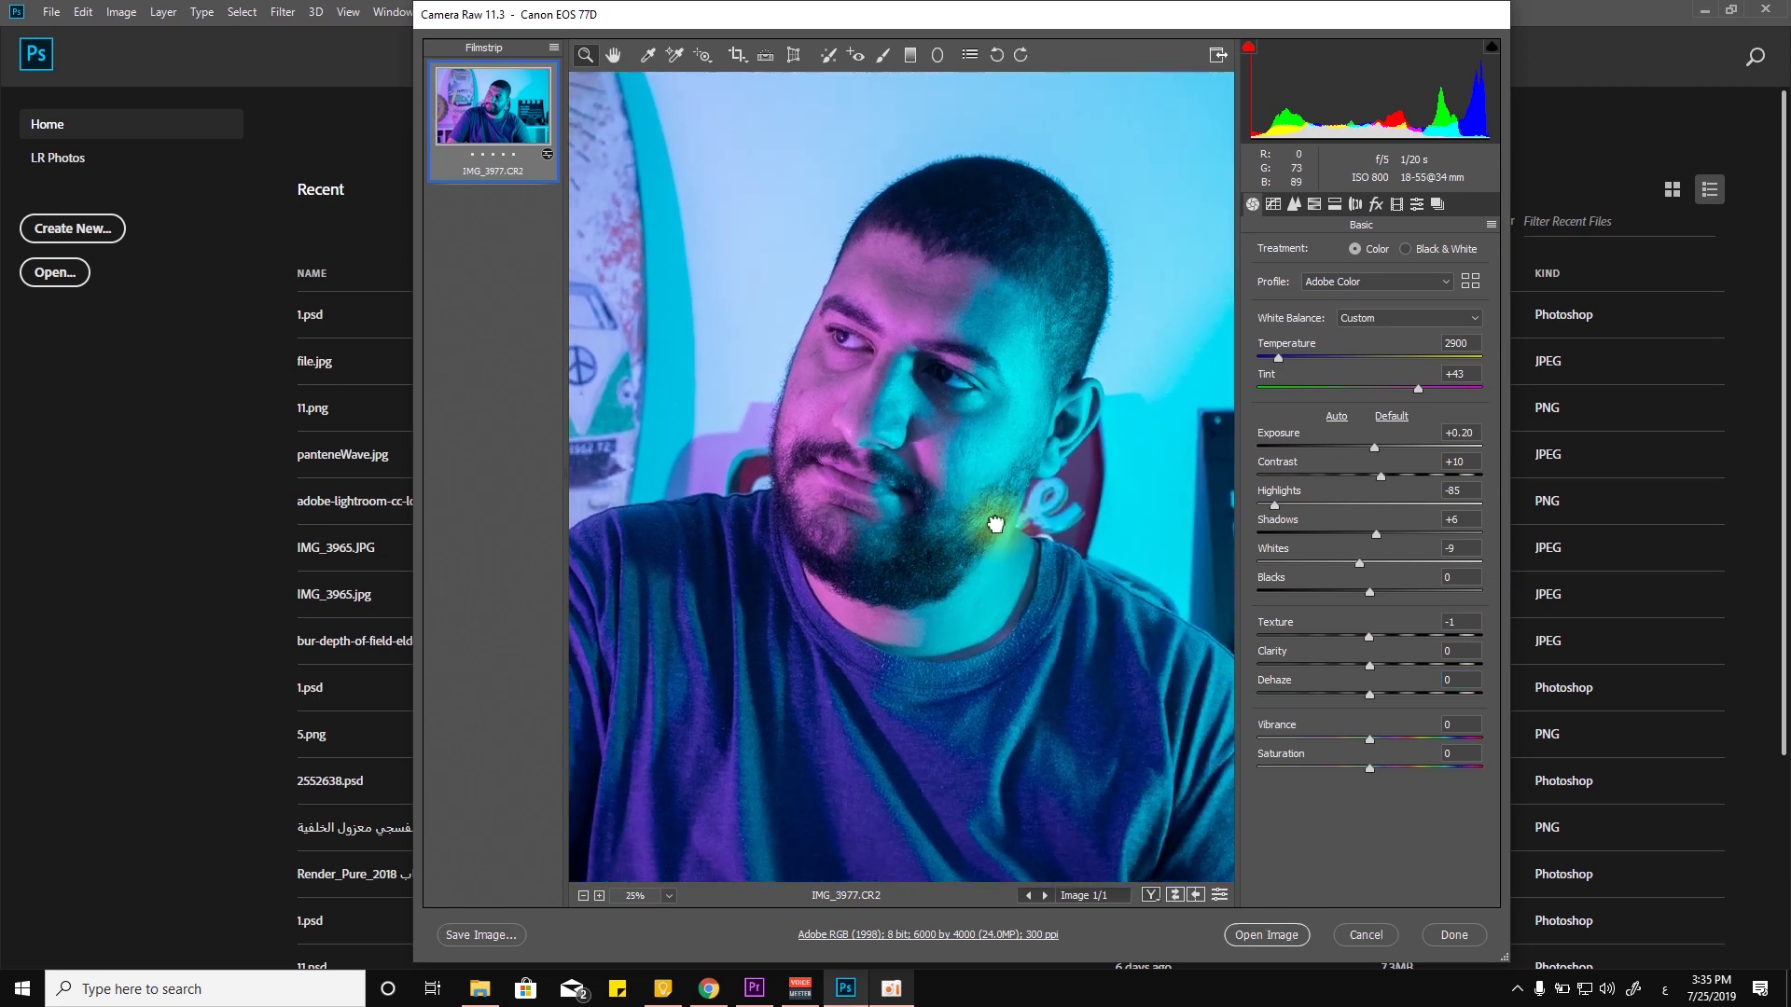
{"action": "left_click", "coordinate": [1023, 519], "text": "alt"}
{"action": "left_click", "coordinate": [1023, 518], "text": "alt"}
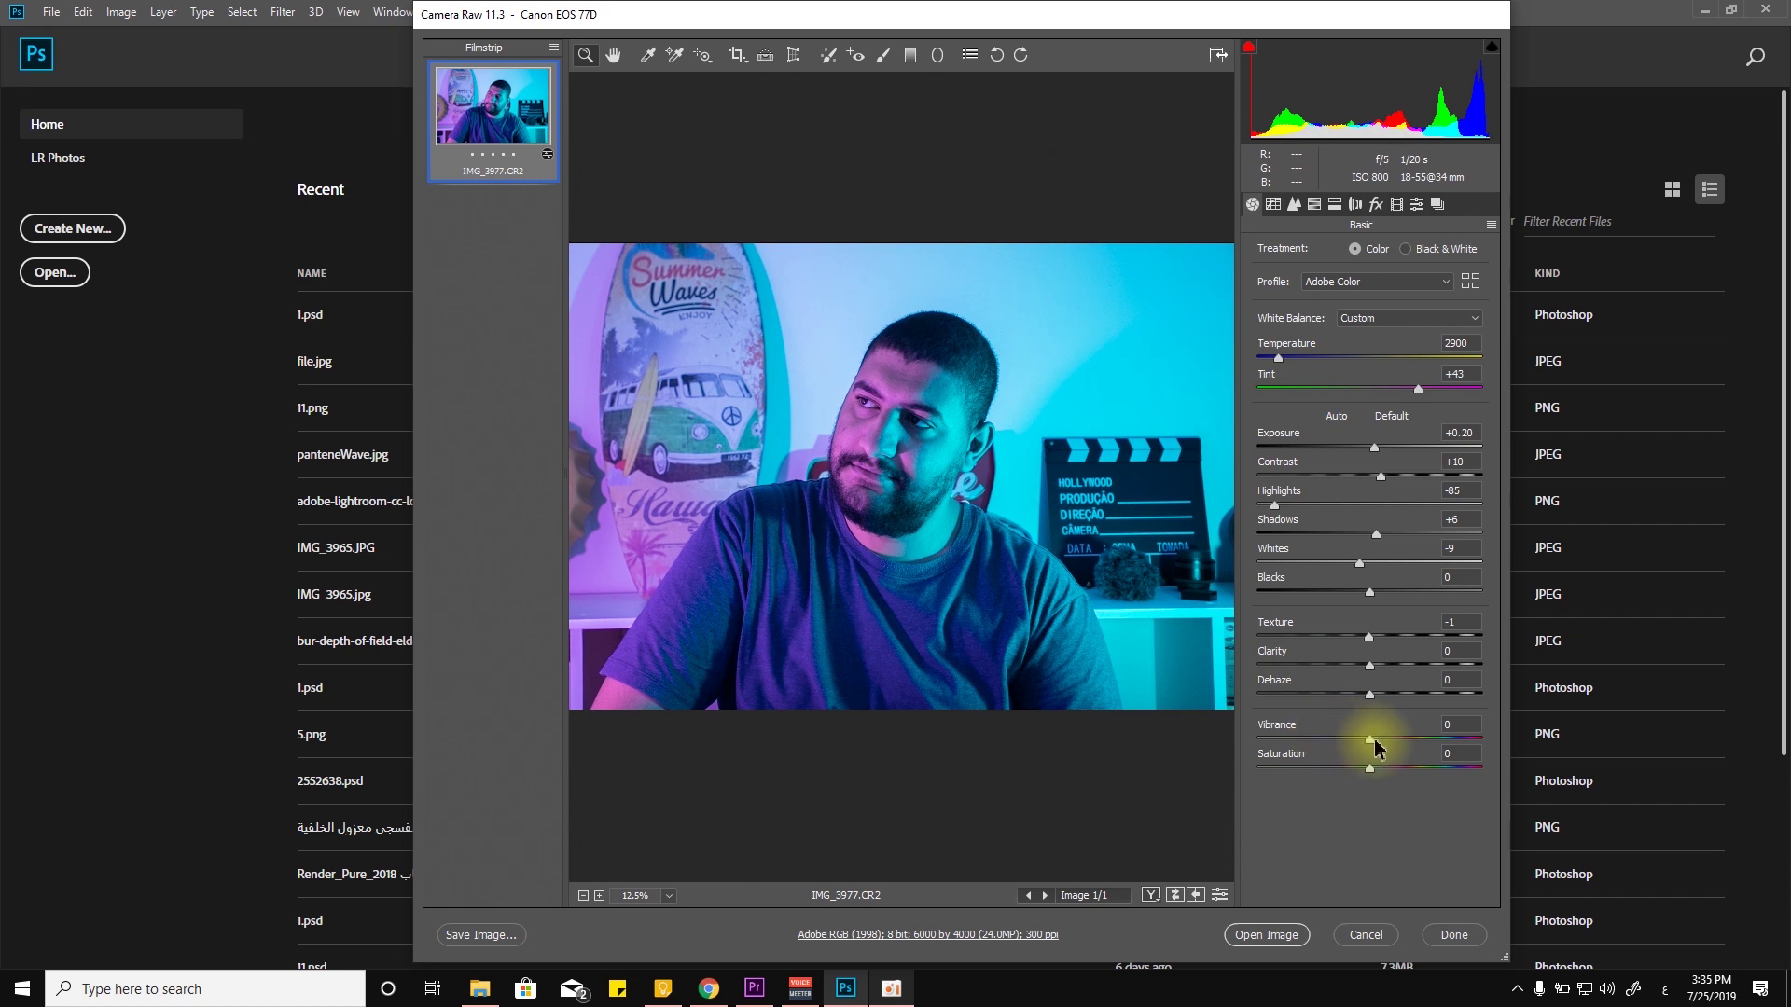
- Set the photo's Vibrance to +40 and Saturation to -13, checking the colours on the face
{"action": "left_click_drag", "start_coordinate": [1377, 740], "coordinate": [1395, 739]}
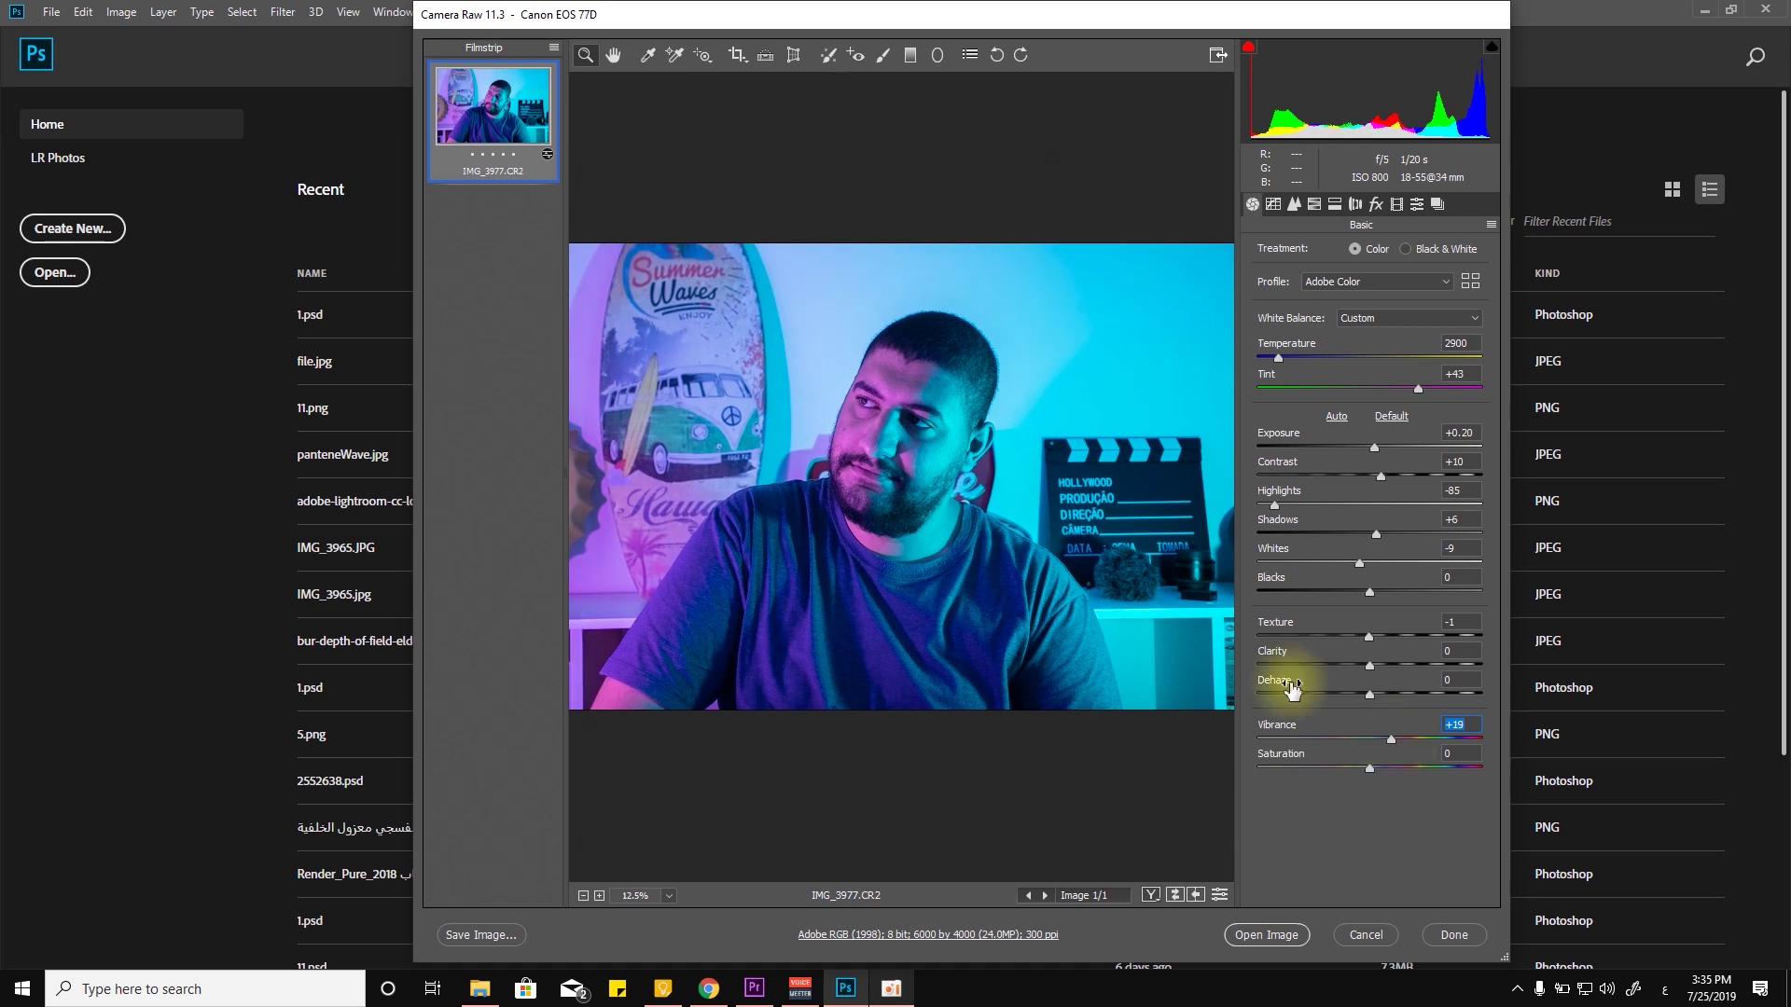
{"action": "left_click", "coordinate": [848, 417]}
{"action": "left_click_drag", "start_coordinate": [907, 502], "coordinate": [920, 468]}
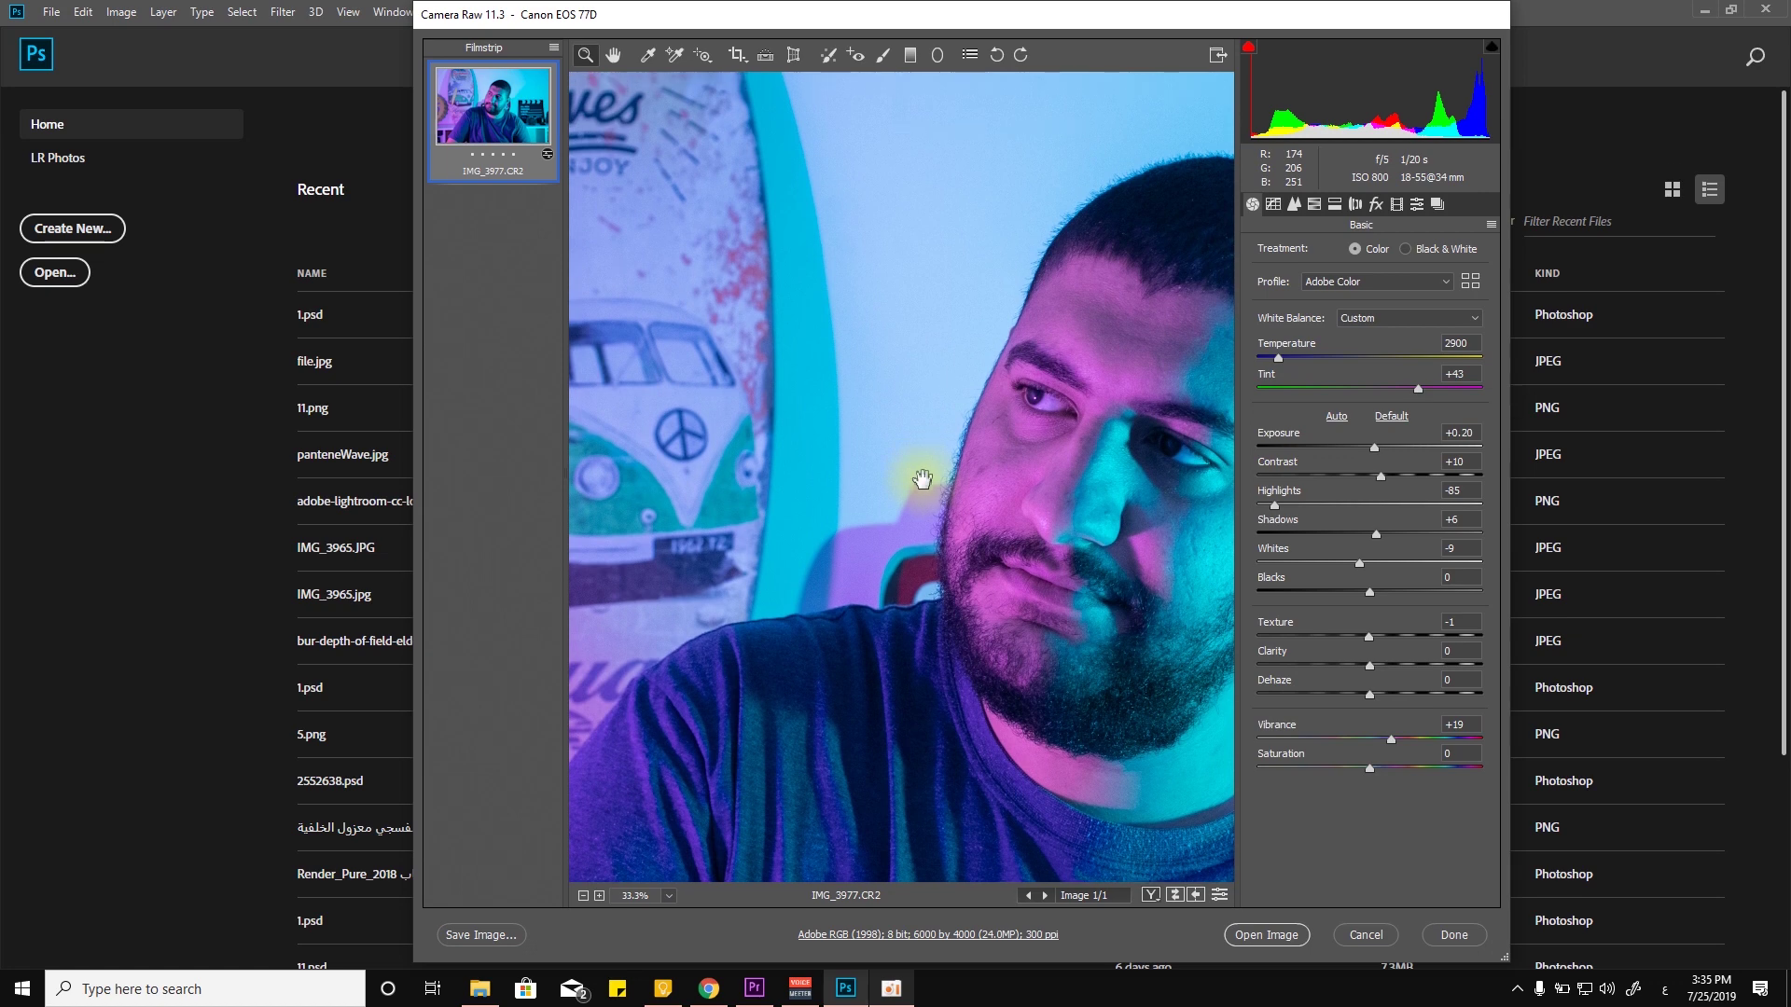
{"action": "left_click_drag", "start_coordinate": [1390, 738], "coordinate": [1403, 738]}
{"action": "left_click", "coordinate": [921, 576], "text": "alt"}
{"action": "left_click", "coordinate": [921, 575], "text": "alt"}
{"action": "left_click", "coordinate": [914, 569], "text": "alt"}
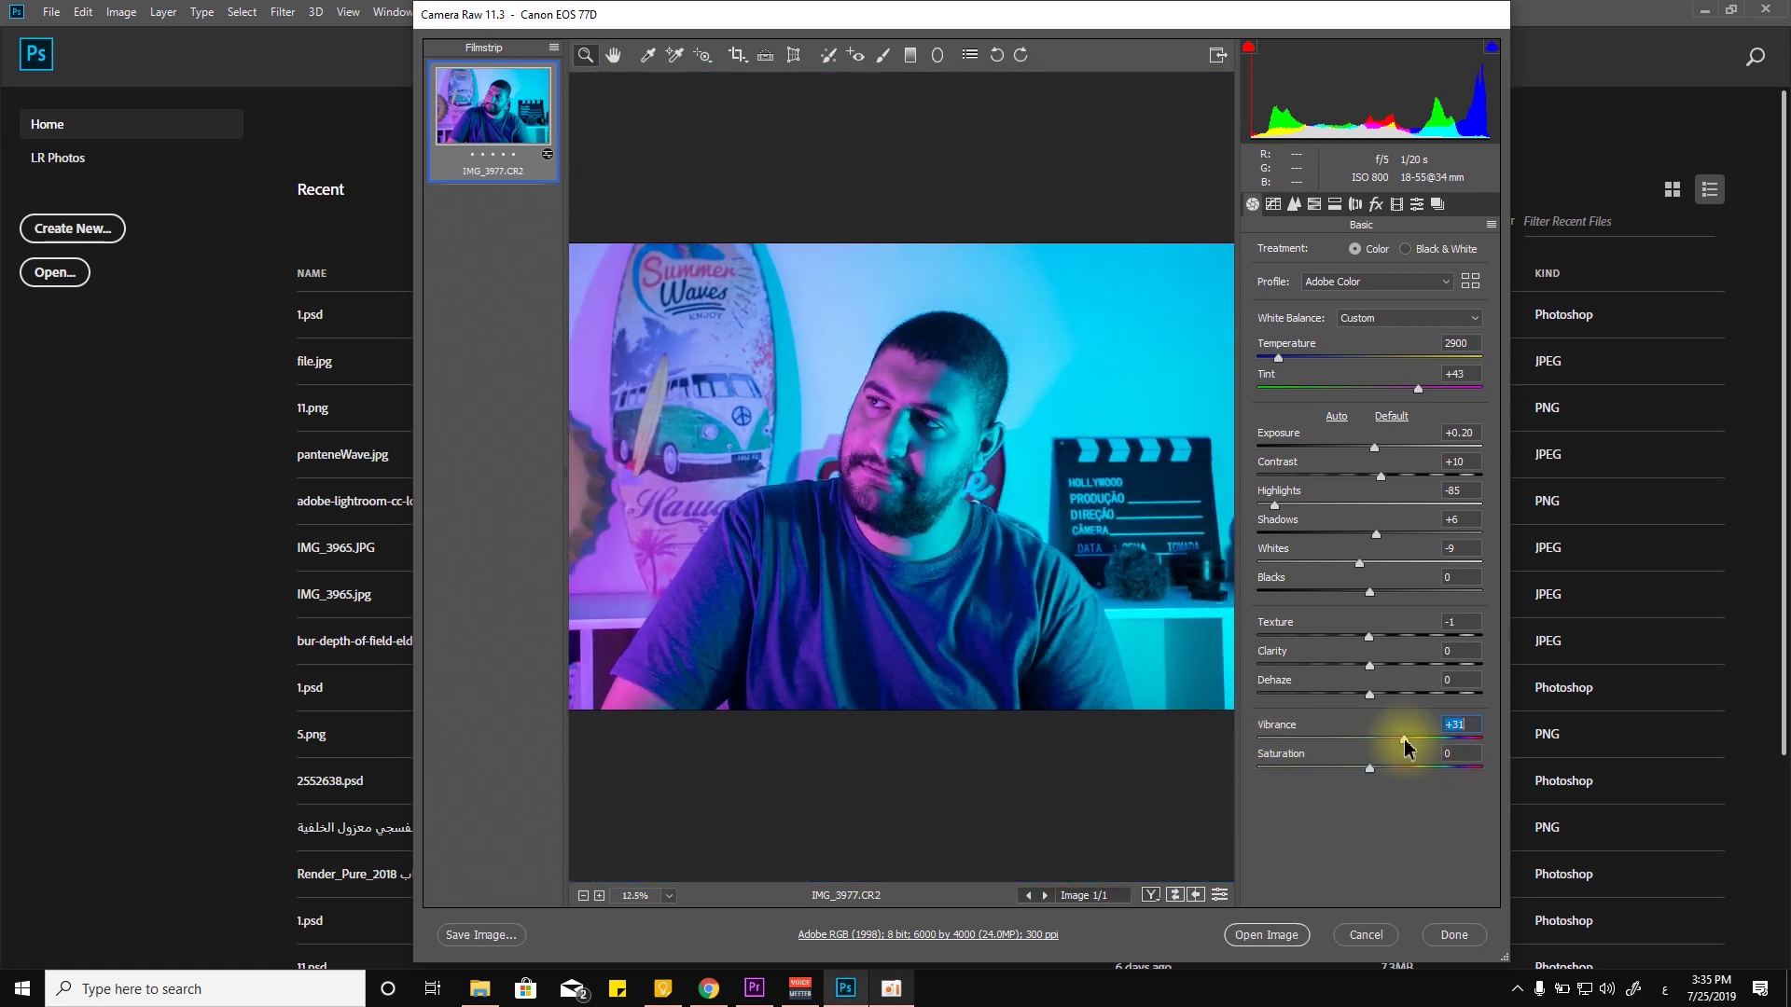
{"action": "left_click_drag", "start_coordinate": [1410, 743], "coordinate": [1411, 746]}
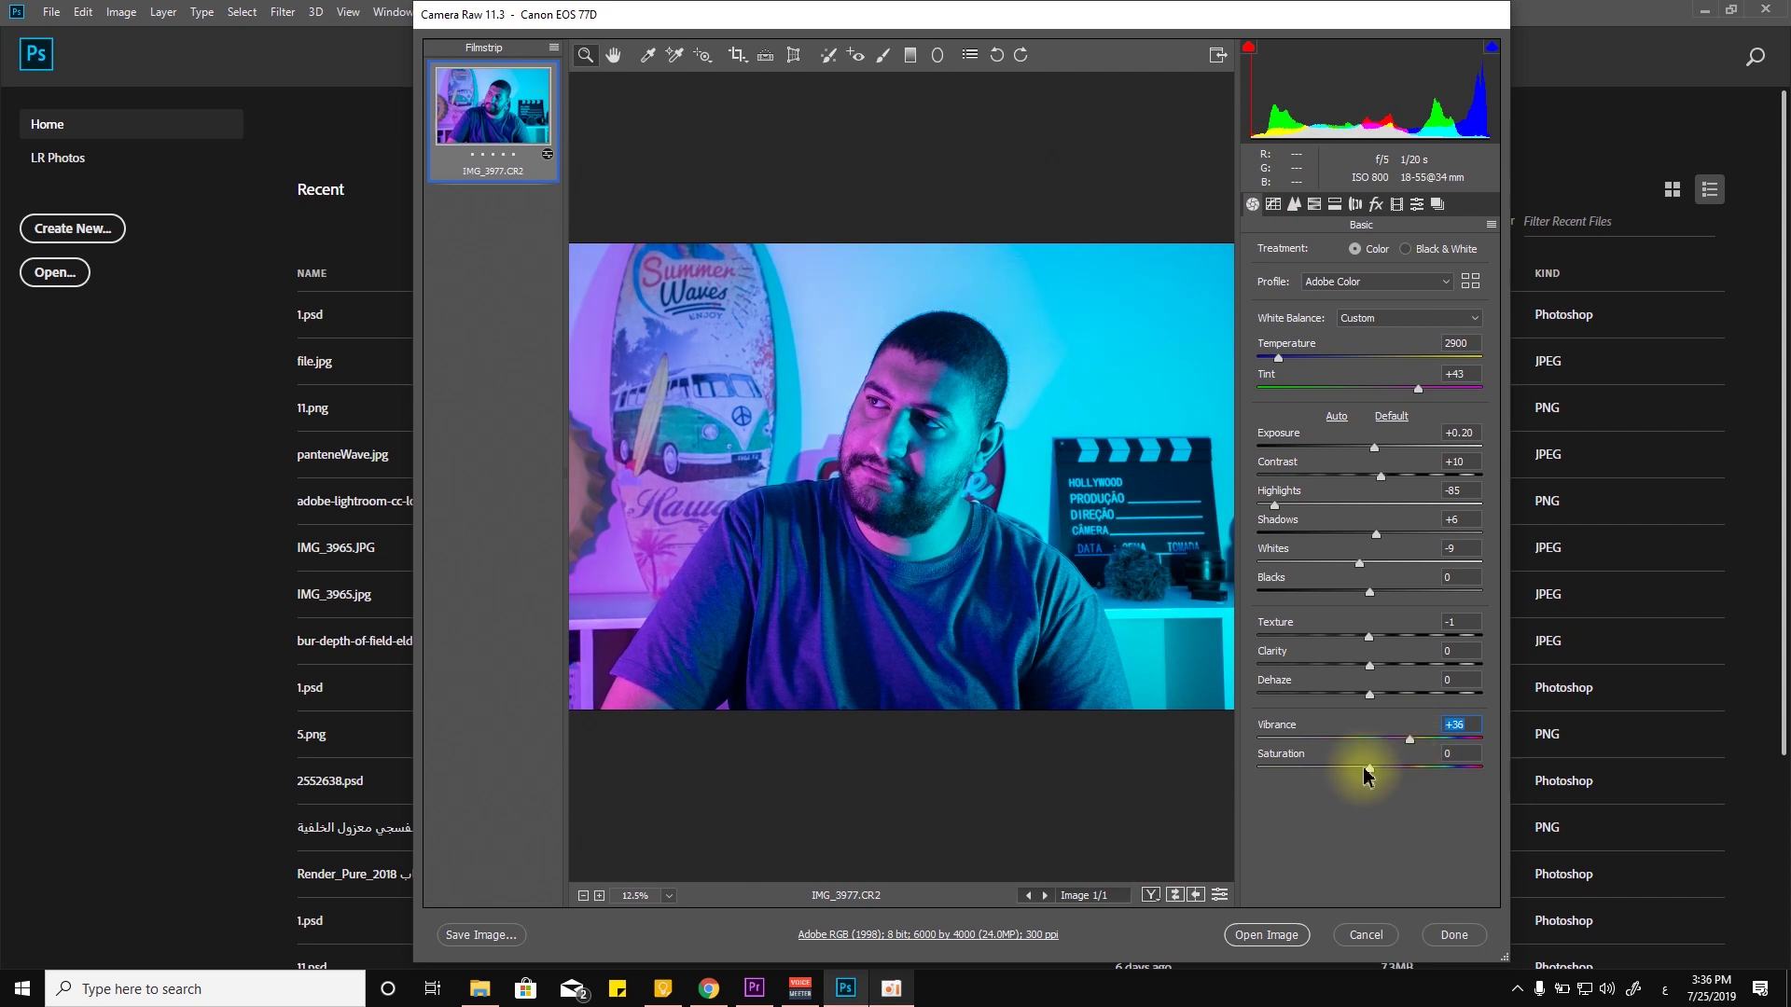
{"action": "mouse_move", "coordinate": [1364, 774]}
{"action": "left_mouse_down"}
{"action": "mouse_move", "coordinate": [1410, 784]}
{"action": "mouse_move", "coordinate": [1187, 808]}
{"action": "mouse_move", "coordinate": [1354, 774]}
{"action": "left_mouse_up"}
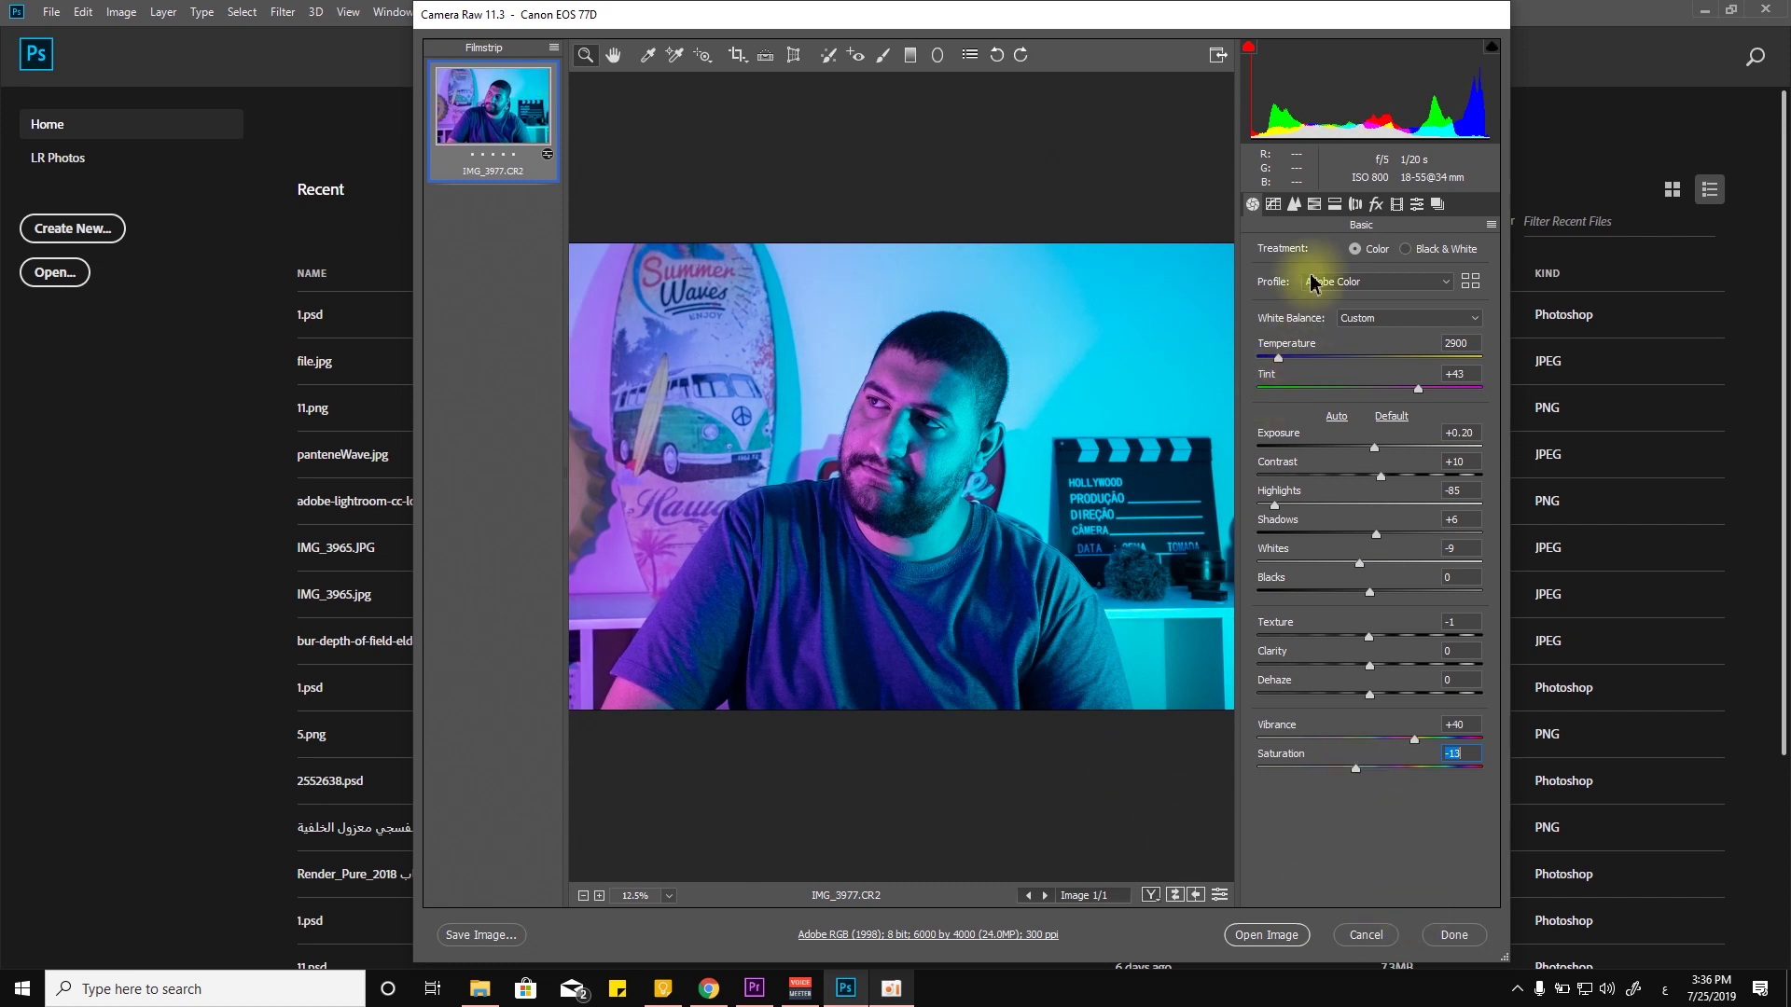
- Set the parametric tone curve to Highlights -39, Lights -4, Darks +2 and Shadows 0
{"action": "left_click", "coordinate": [1294, 204]}
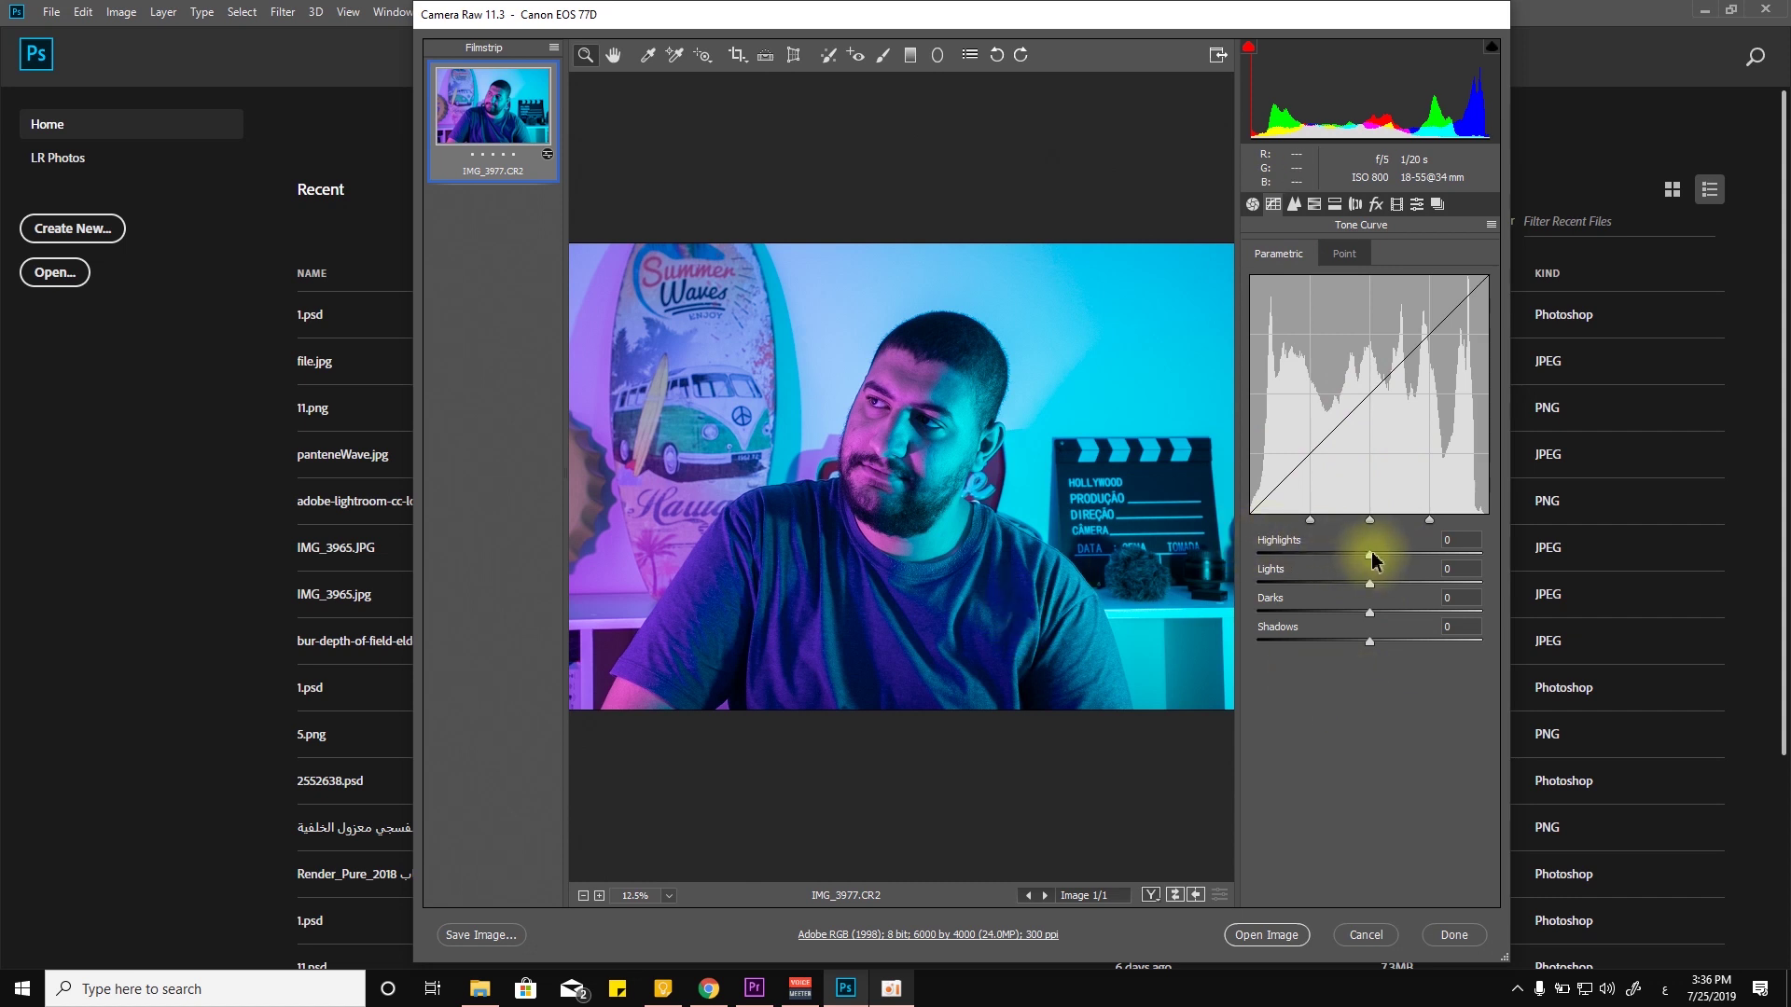
{"action": "left_click_drag", "start_coordinate": [1371, 558], "coordinate": [1339, 559]}
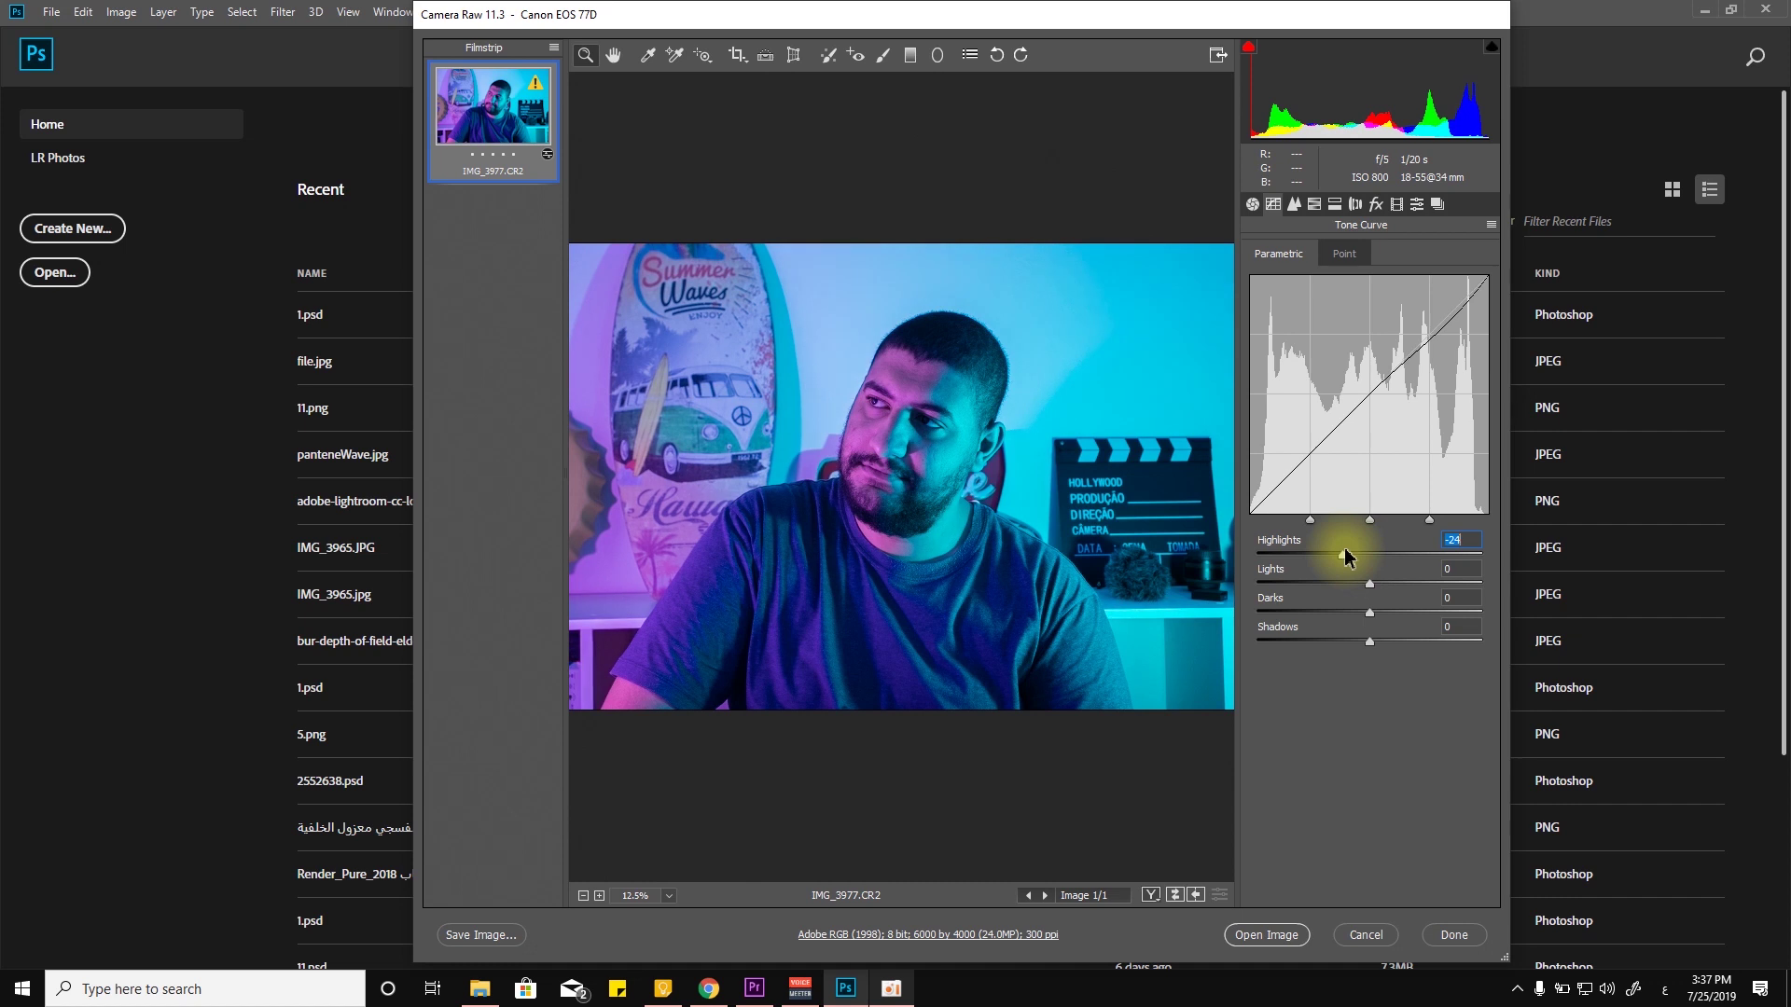
{"action": "left_click_drag", "start_coordinate": [1343, 556], "coordinate": [1371, 613]}
{"action": "left_click_drag", "start_coordinate": [1369, 641], "coordinate": [1372, 662]}
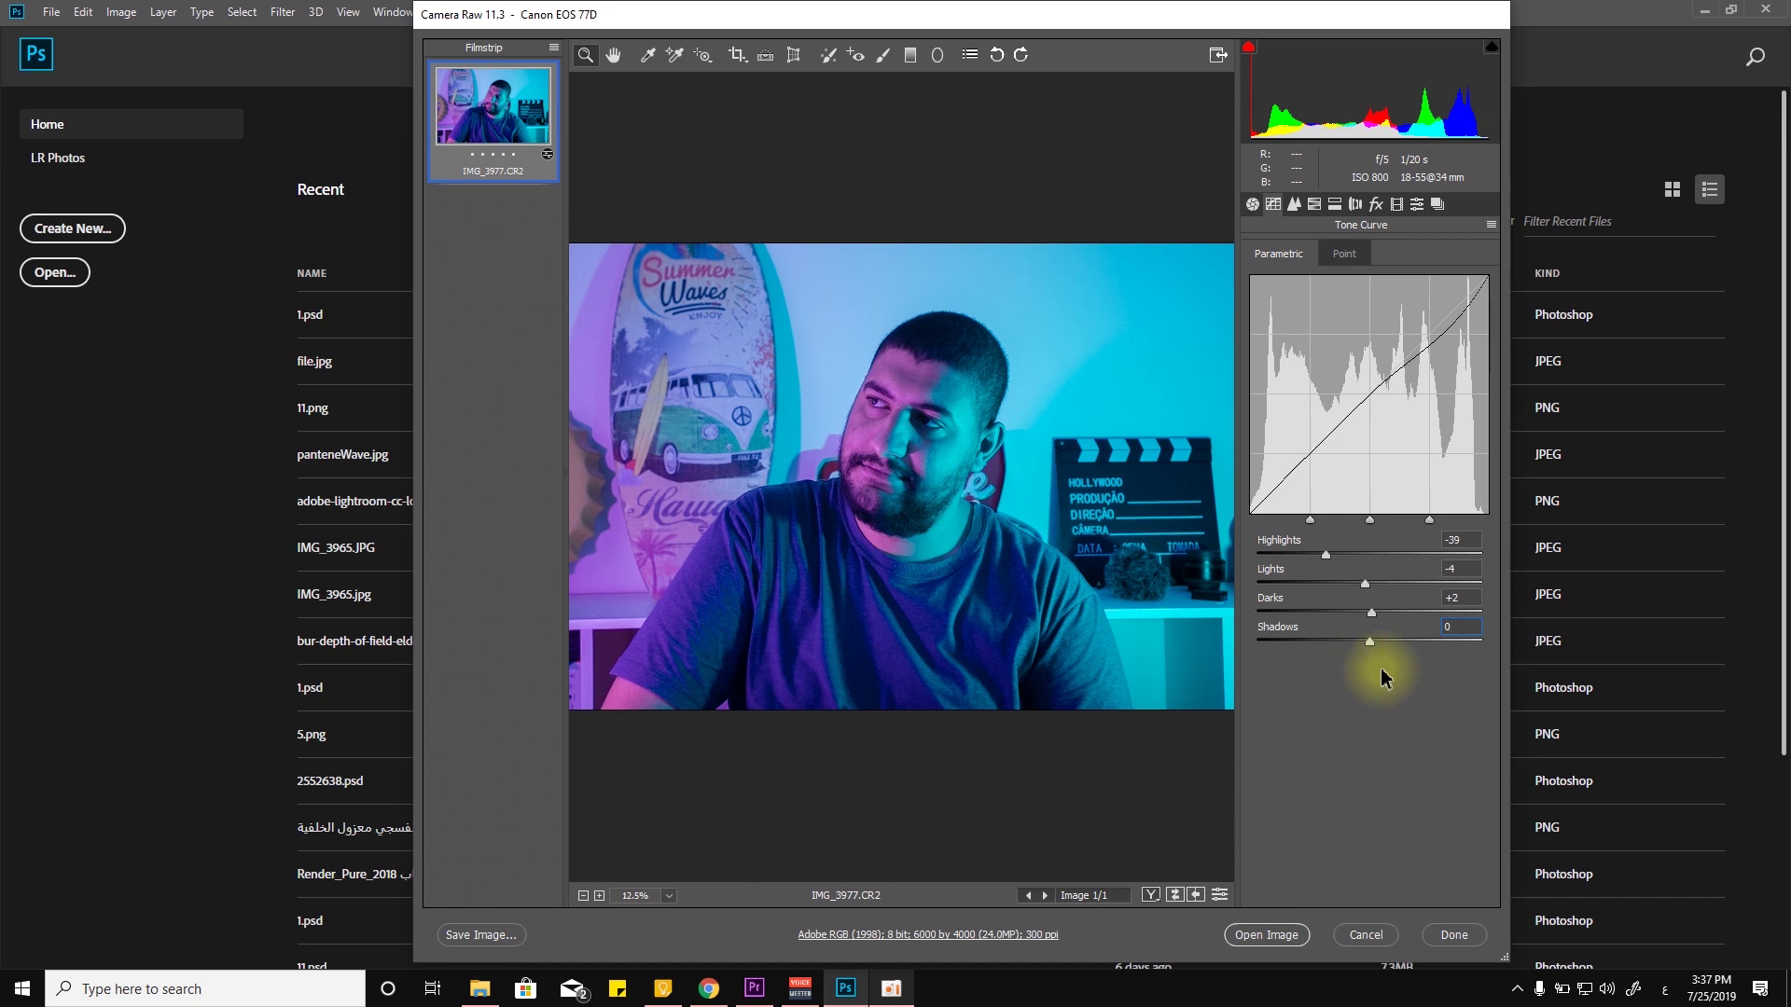
- Try the sharpening Amount extremes of 150 and 0 while examining the man's skin and facial hair up close
{"action": "left_click", "coordinate": [1294, 203]}
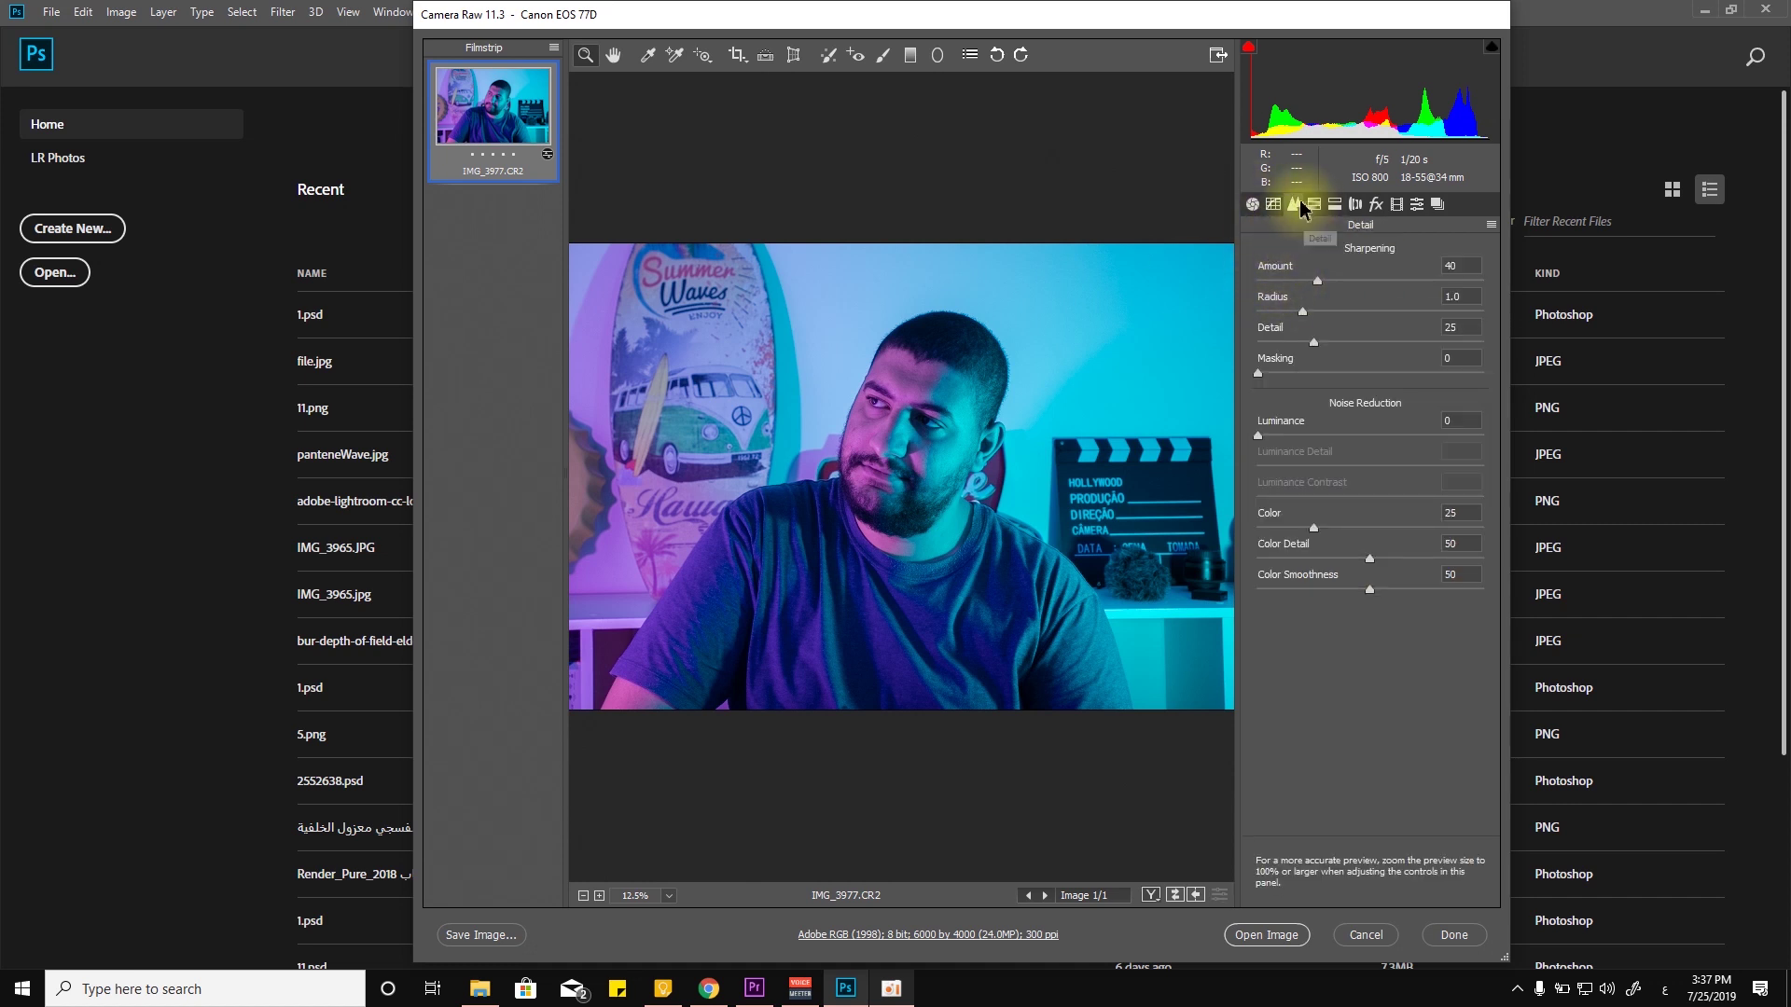
{"action": "left_click_drag", "start_coordinate": [872, 401], "coordinate": [1182, 386]}
{"action": "left_click", "coordinate": [1045, 318]}
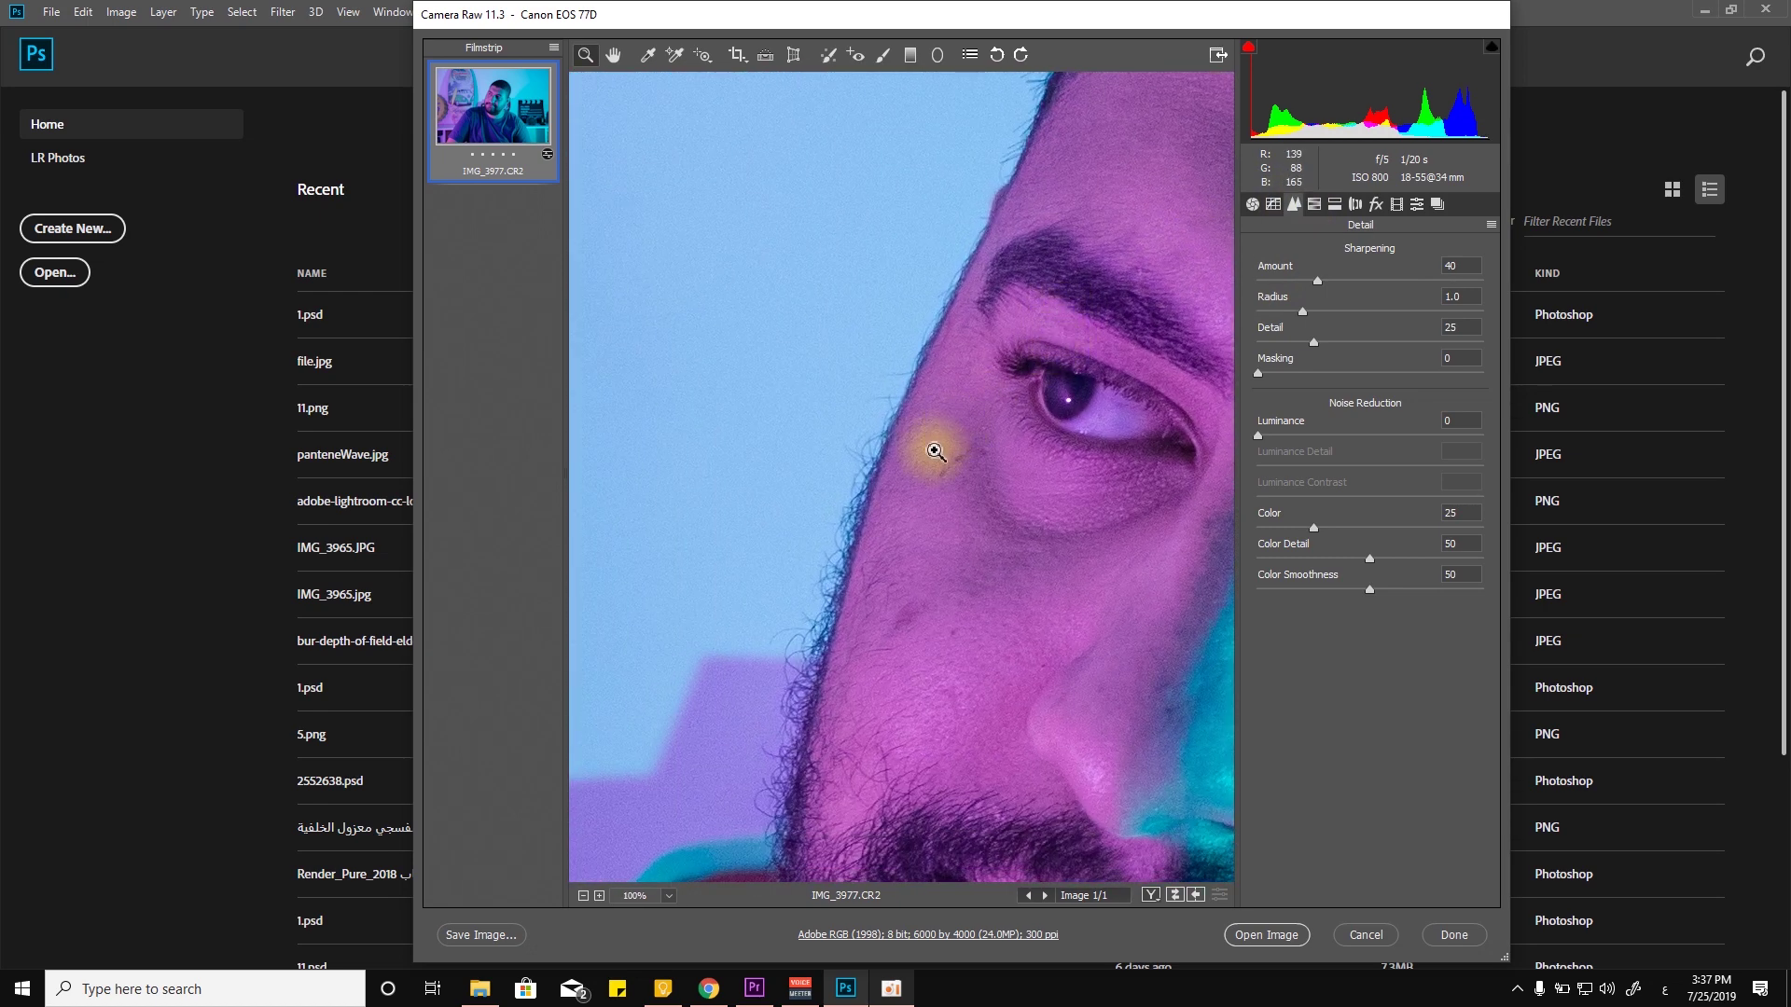
{"action": "scroll", "coordinate": [957, 404], "scroll_direction": "down", "scroll_amount": 5}
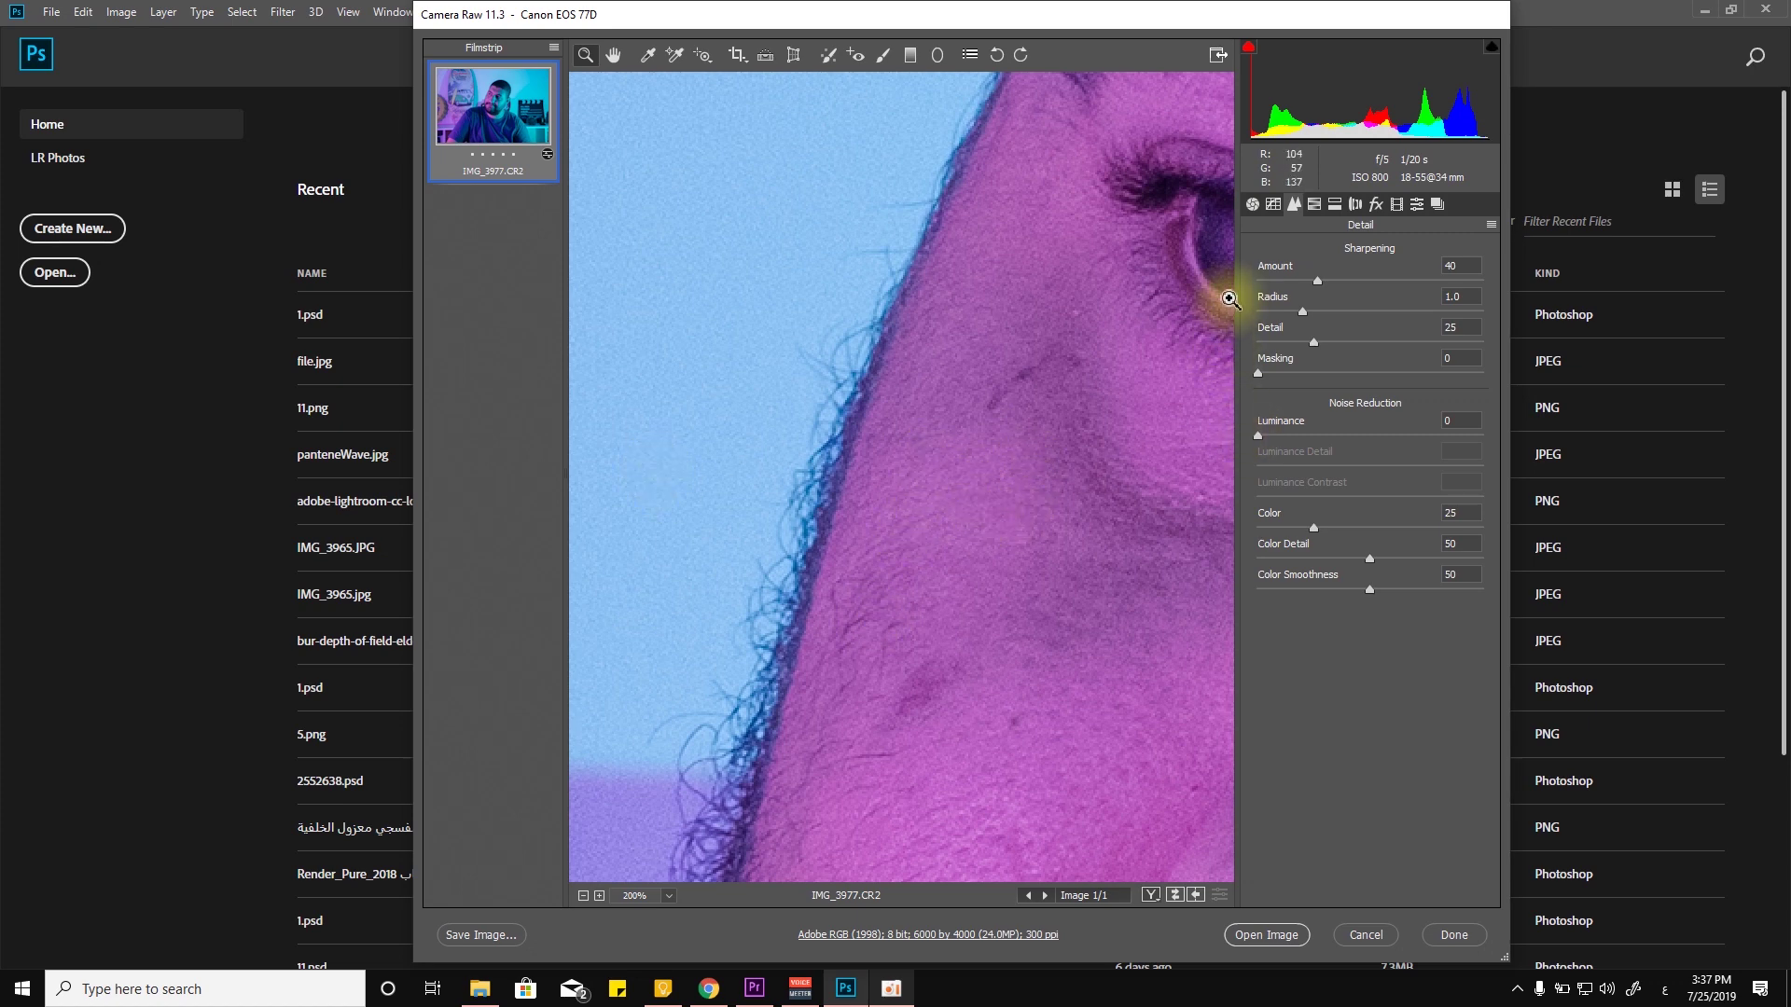
{"action": "left_click_drag", "start_coordinate": [1317, 281], "coordinate": [1591, 279]}
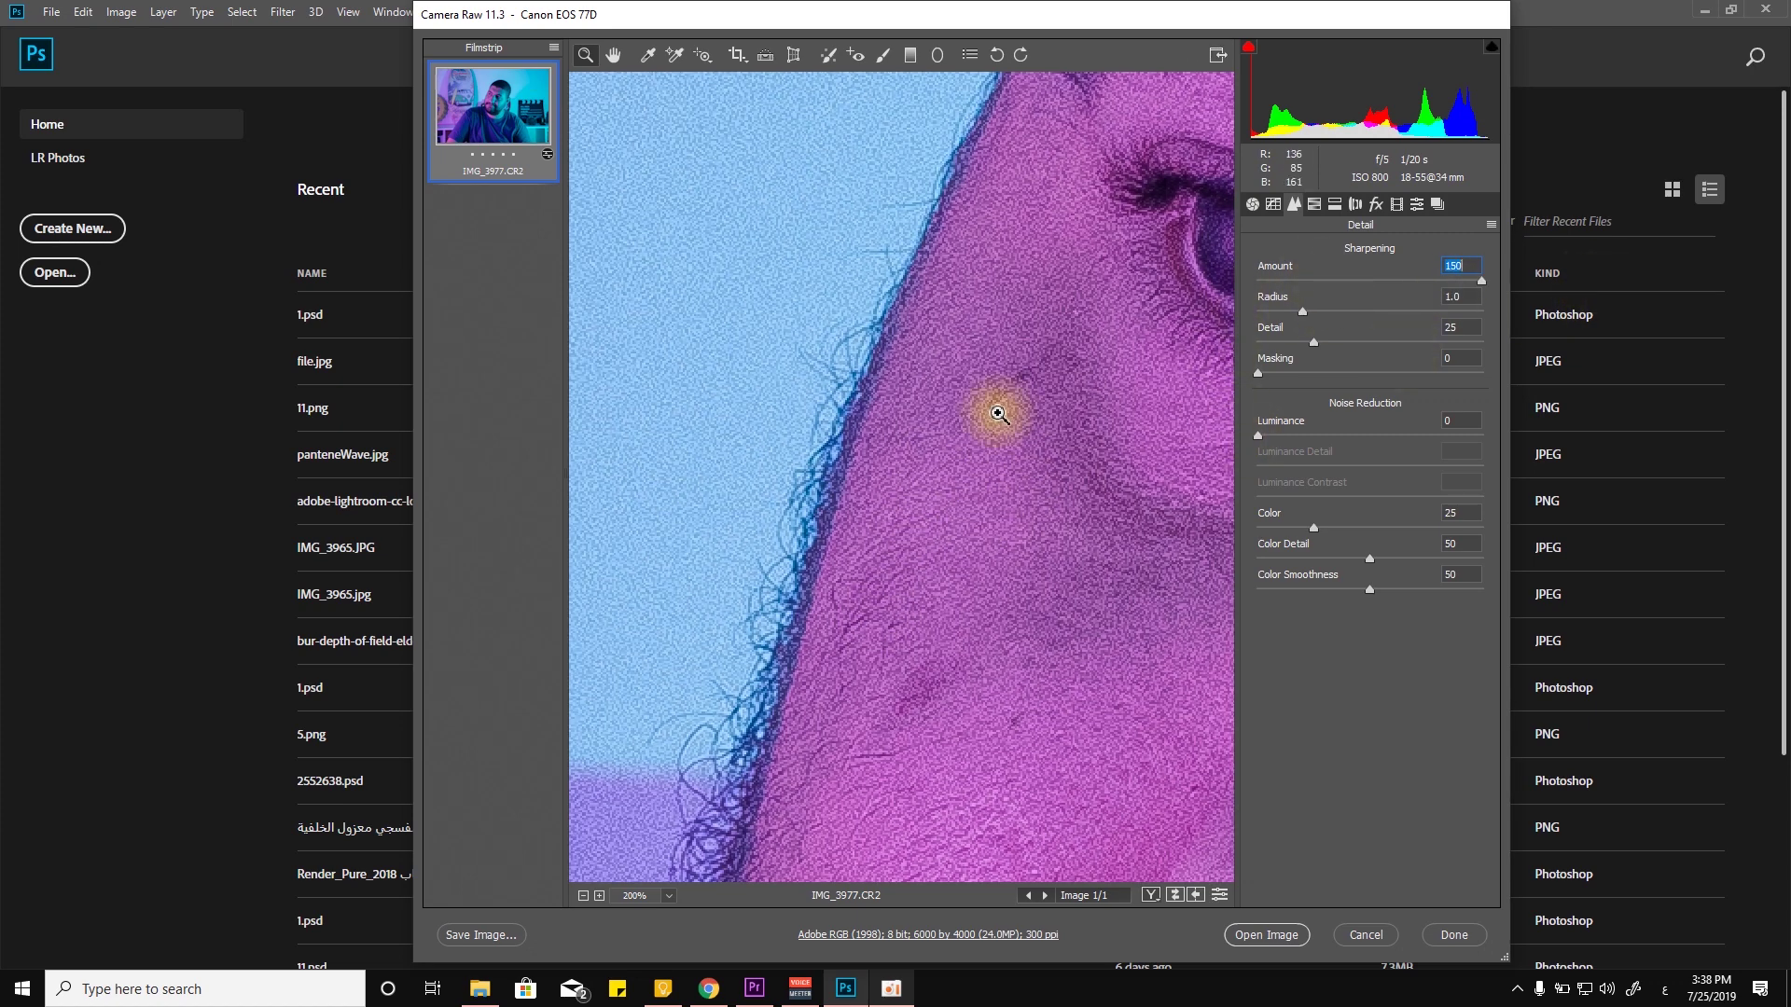
{"action": "left_click_drag", "start_coordinate": [1475, 292], "coordinate": [1062, 341]}
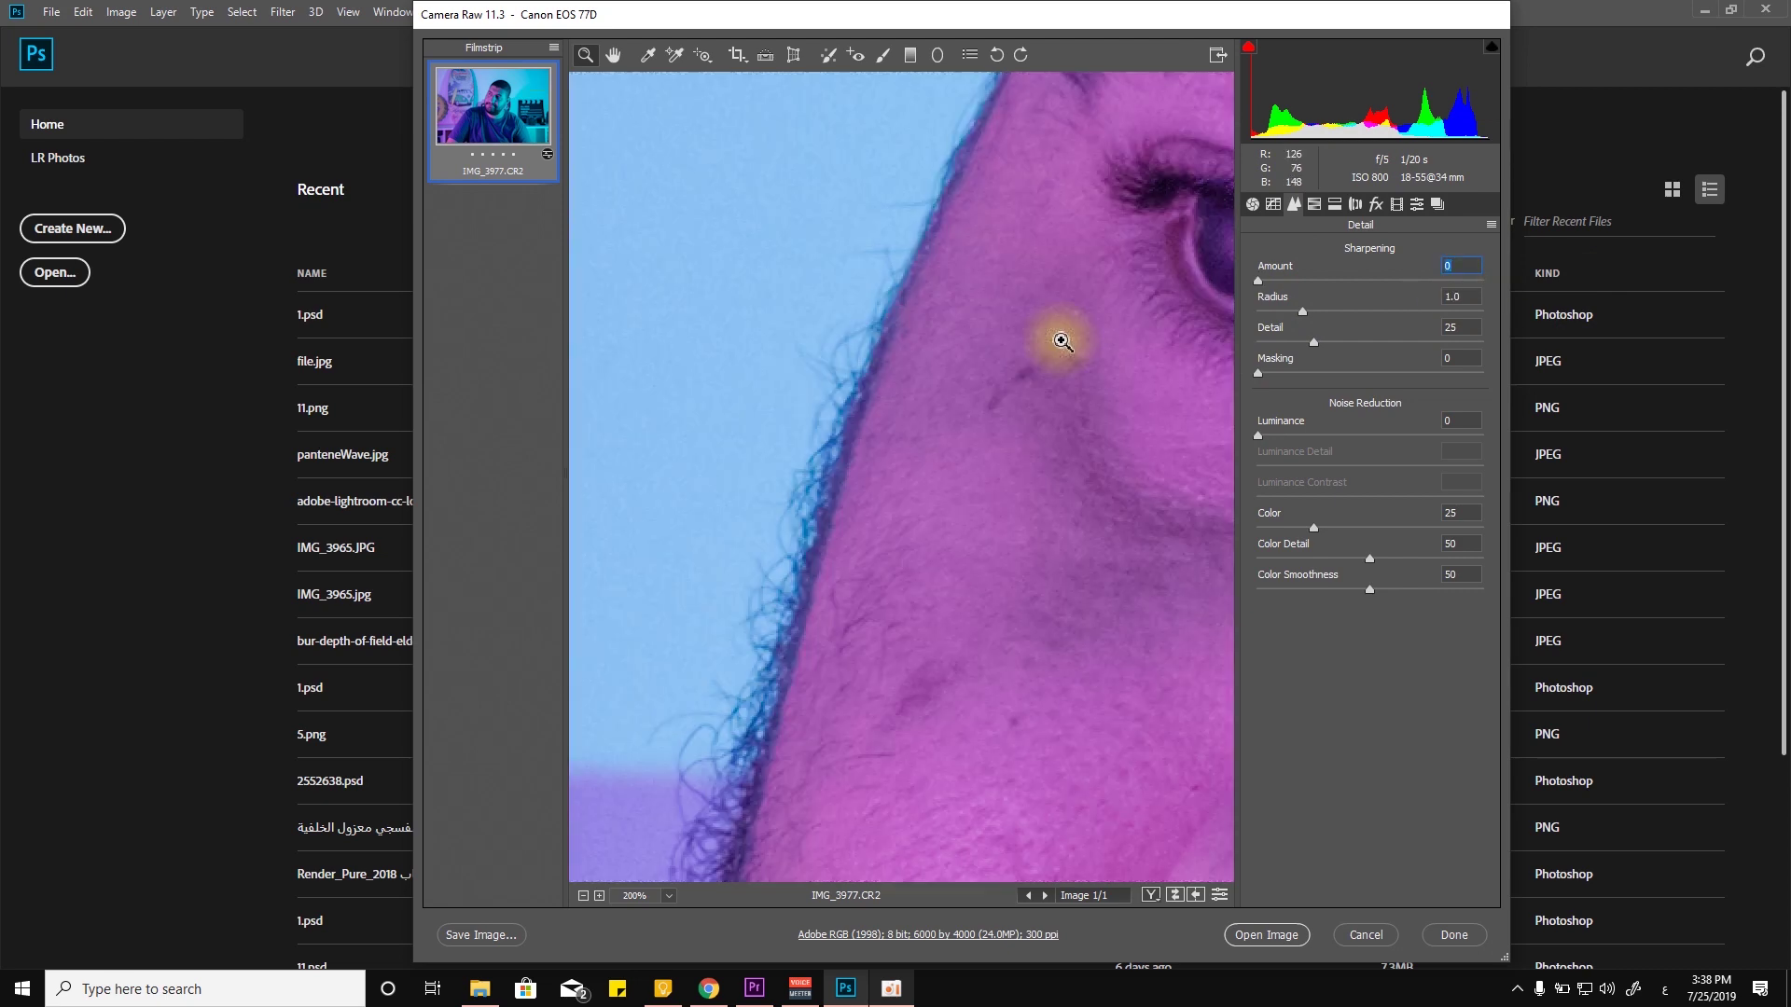
- Compare sharpening Amounts of 40 and 0 on the face, settling on 0 with Masking at 0
{"action": "left_click_drag", "start_coordinate": [1307, 291], "coordinate": [1304, 291]}
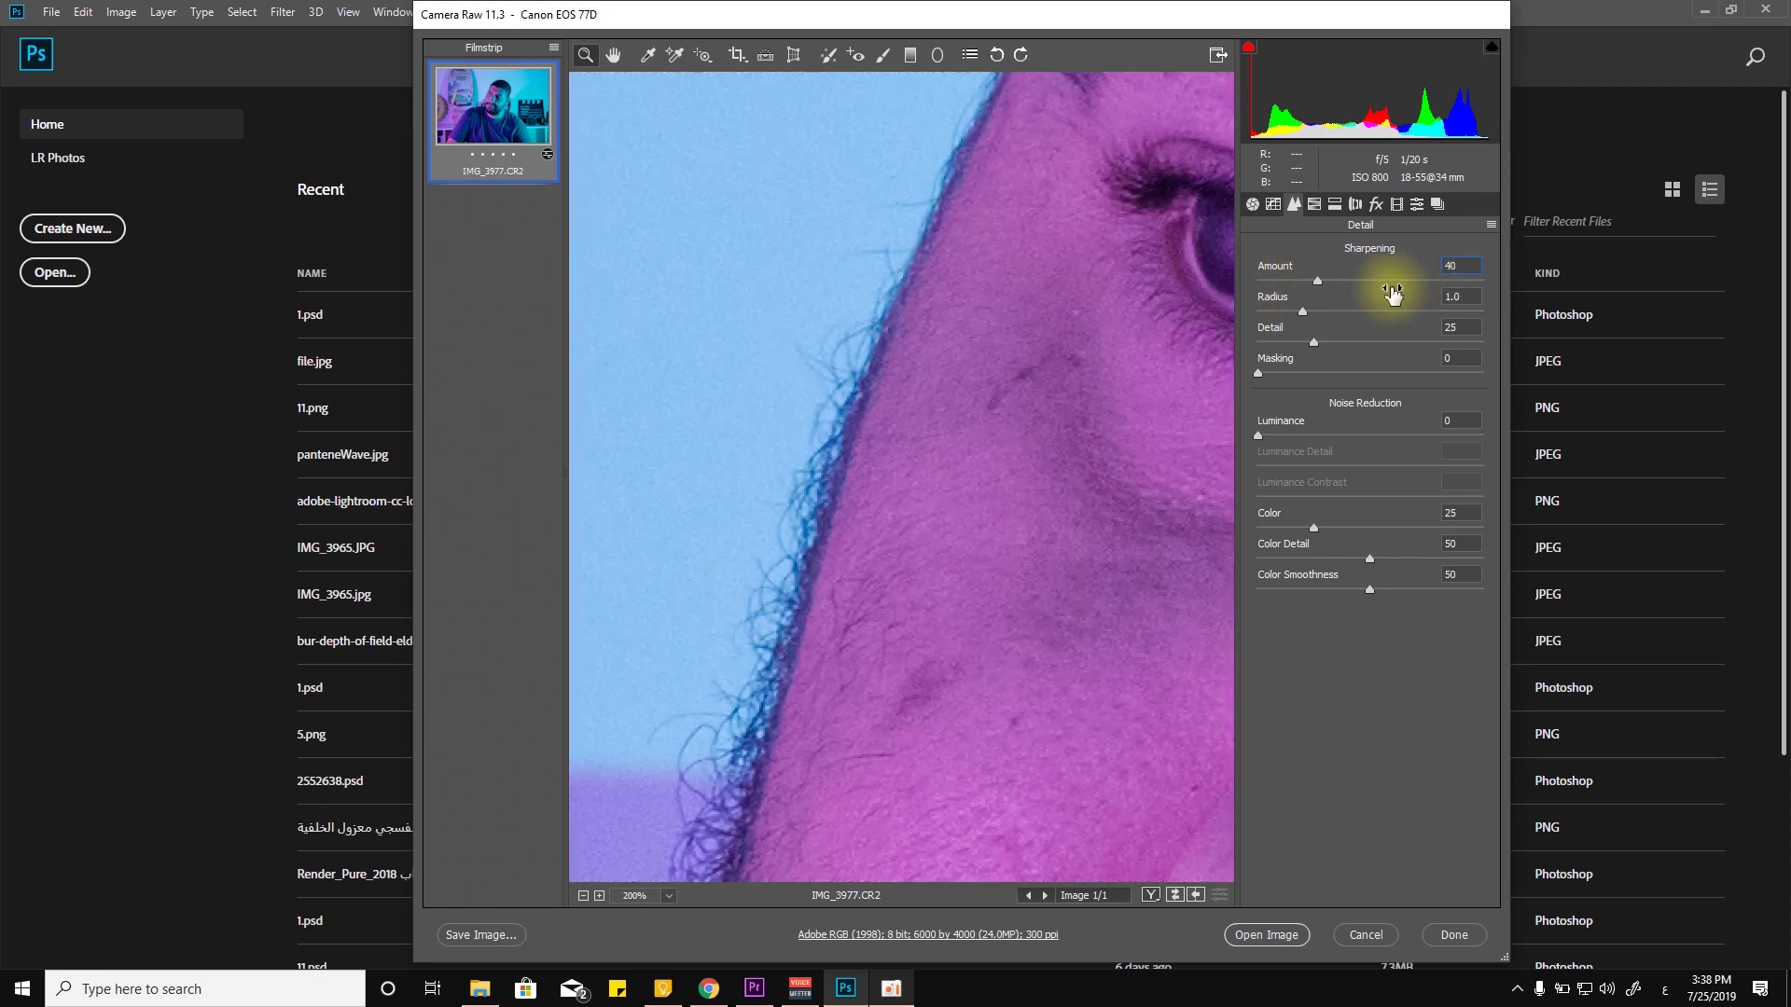
{"action": "left_click_drag", "start_coordinate": [1317, 280], "coordinate": [809, 373]}
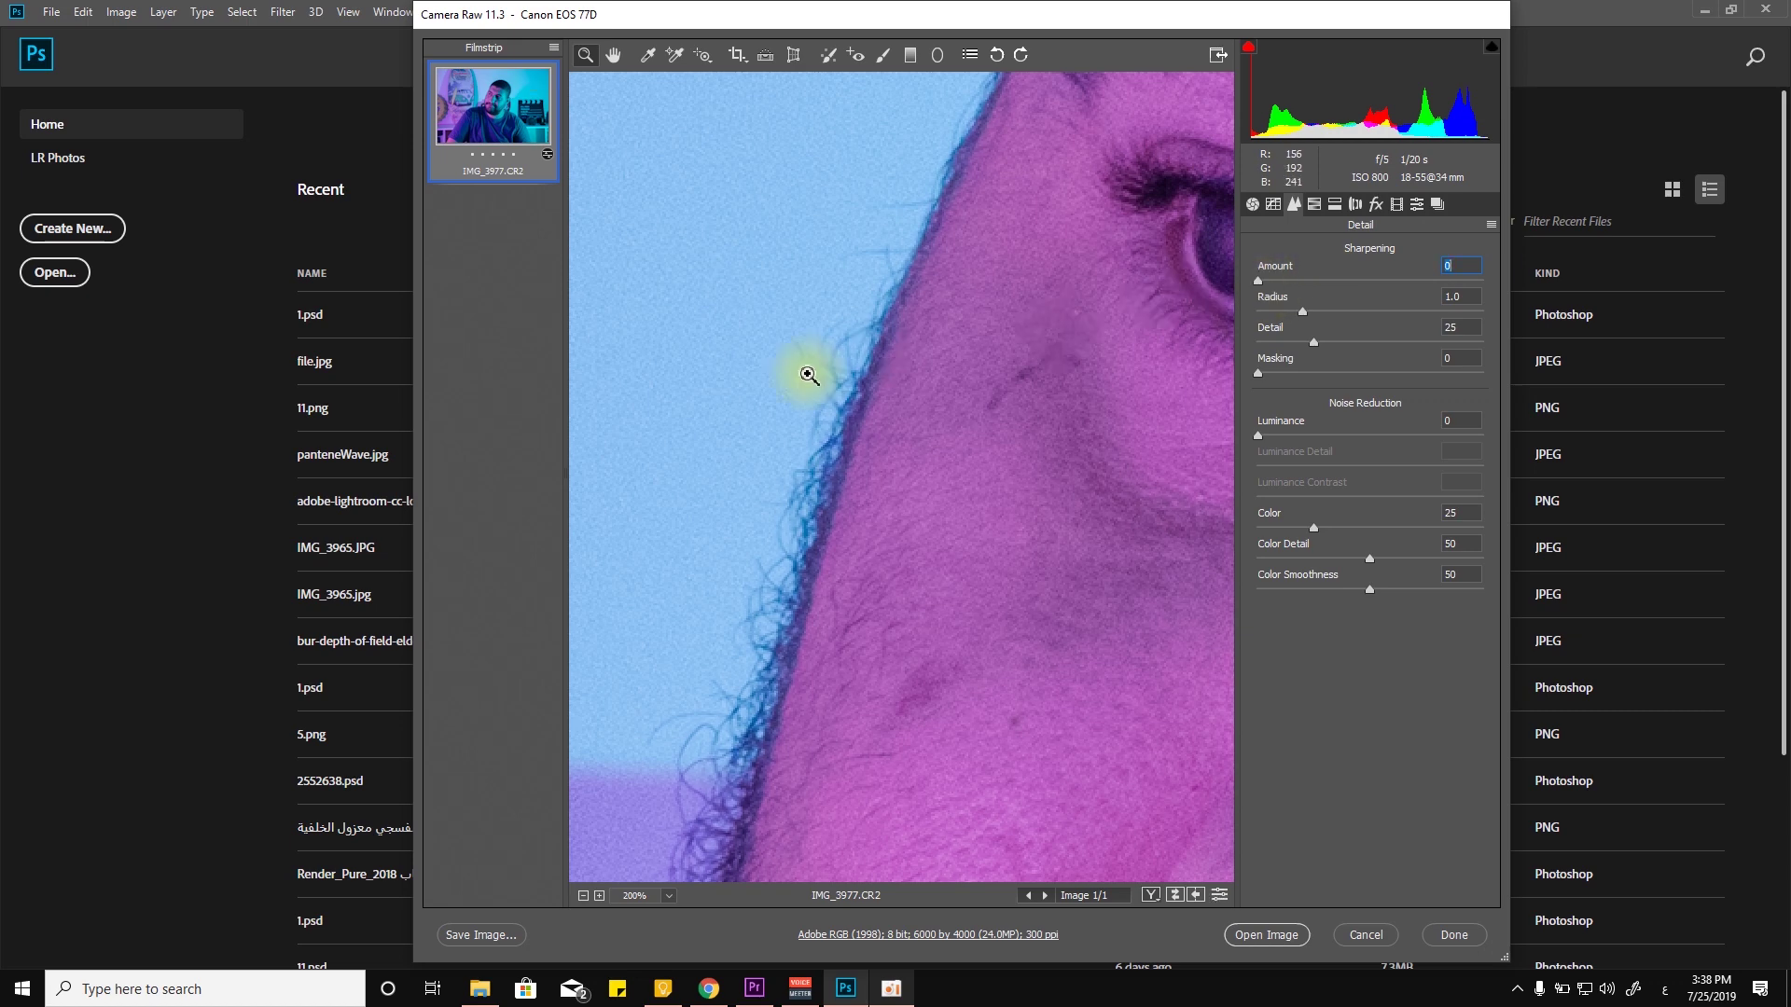
{"action": "left_click_drag", "start_coordinate": [1259, 373], "coordinate": [1183, 379]}
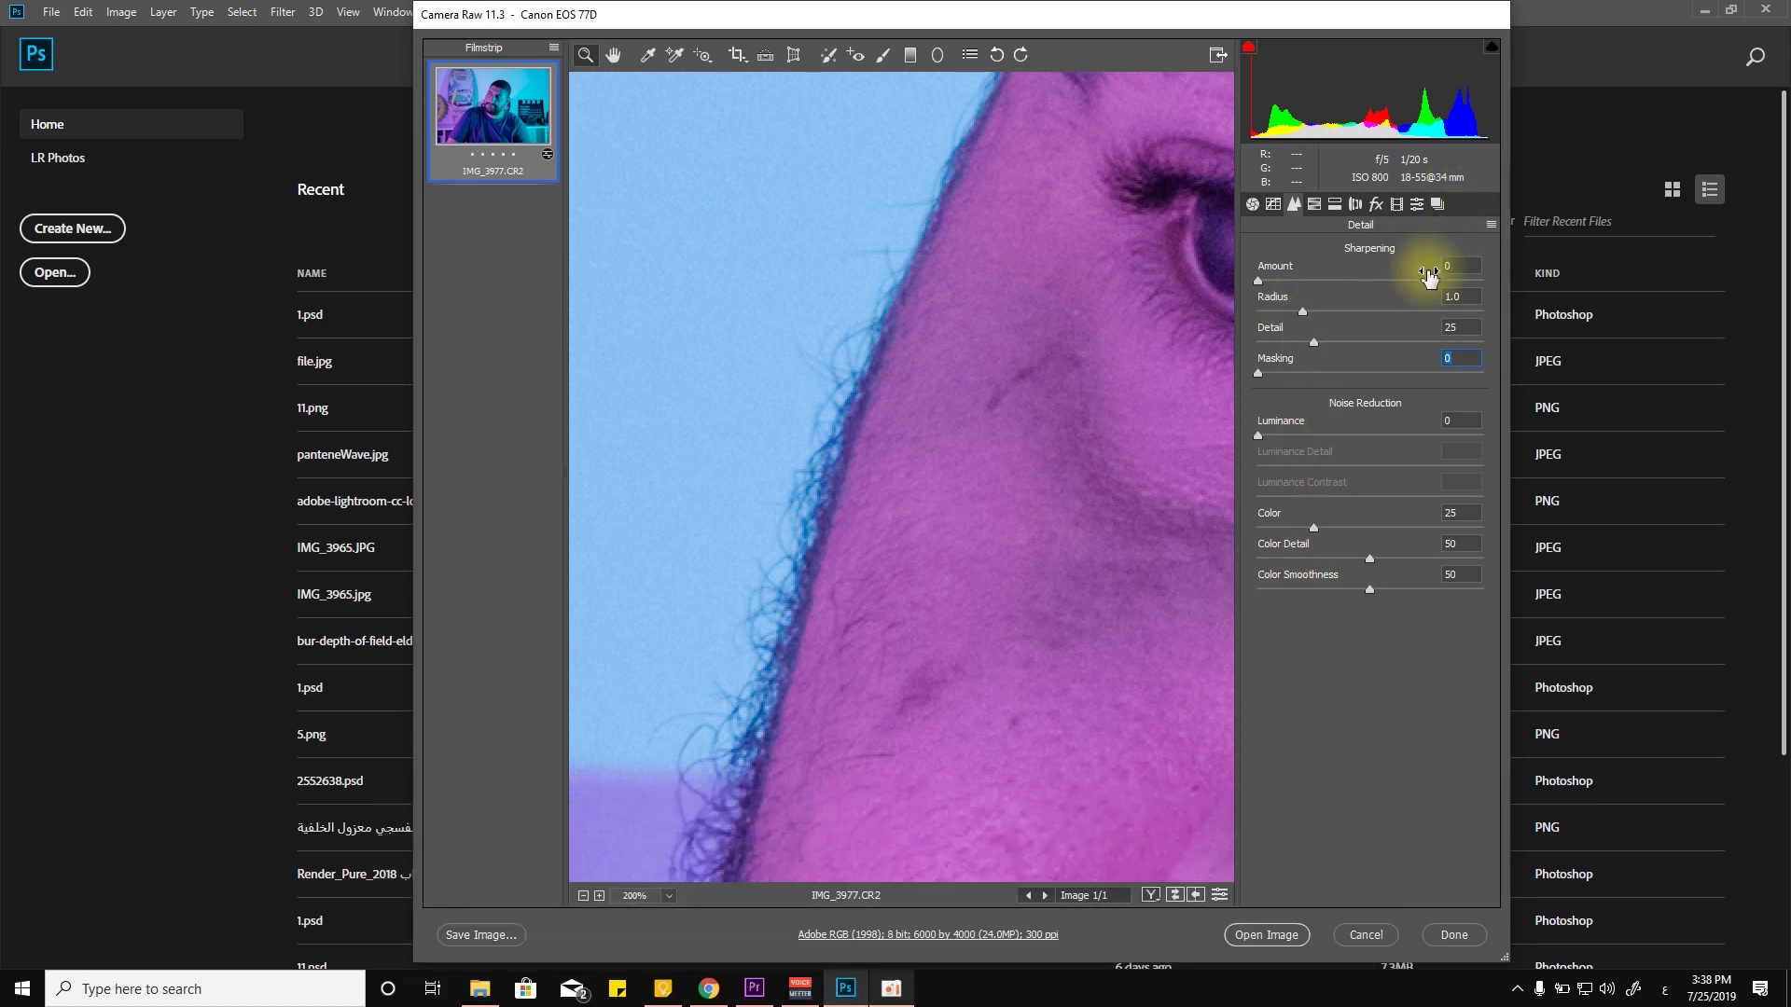
- Try the HSL hue of the Blues at +46 and +100 on the whole photo, and reset it to 0
{"action": "left_click", "coordinate": [1314, 204]}
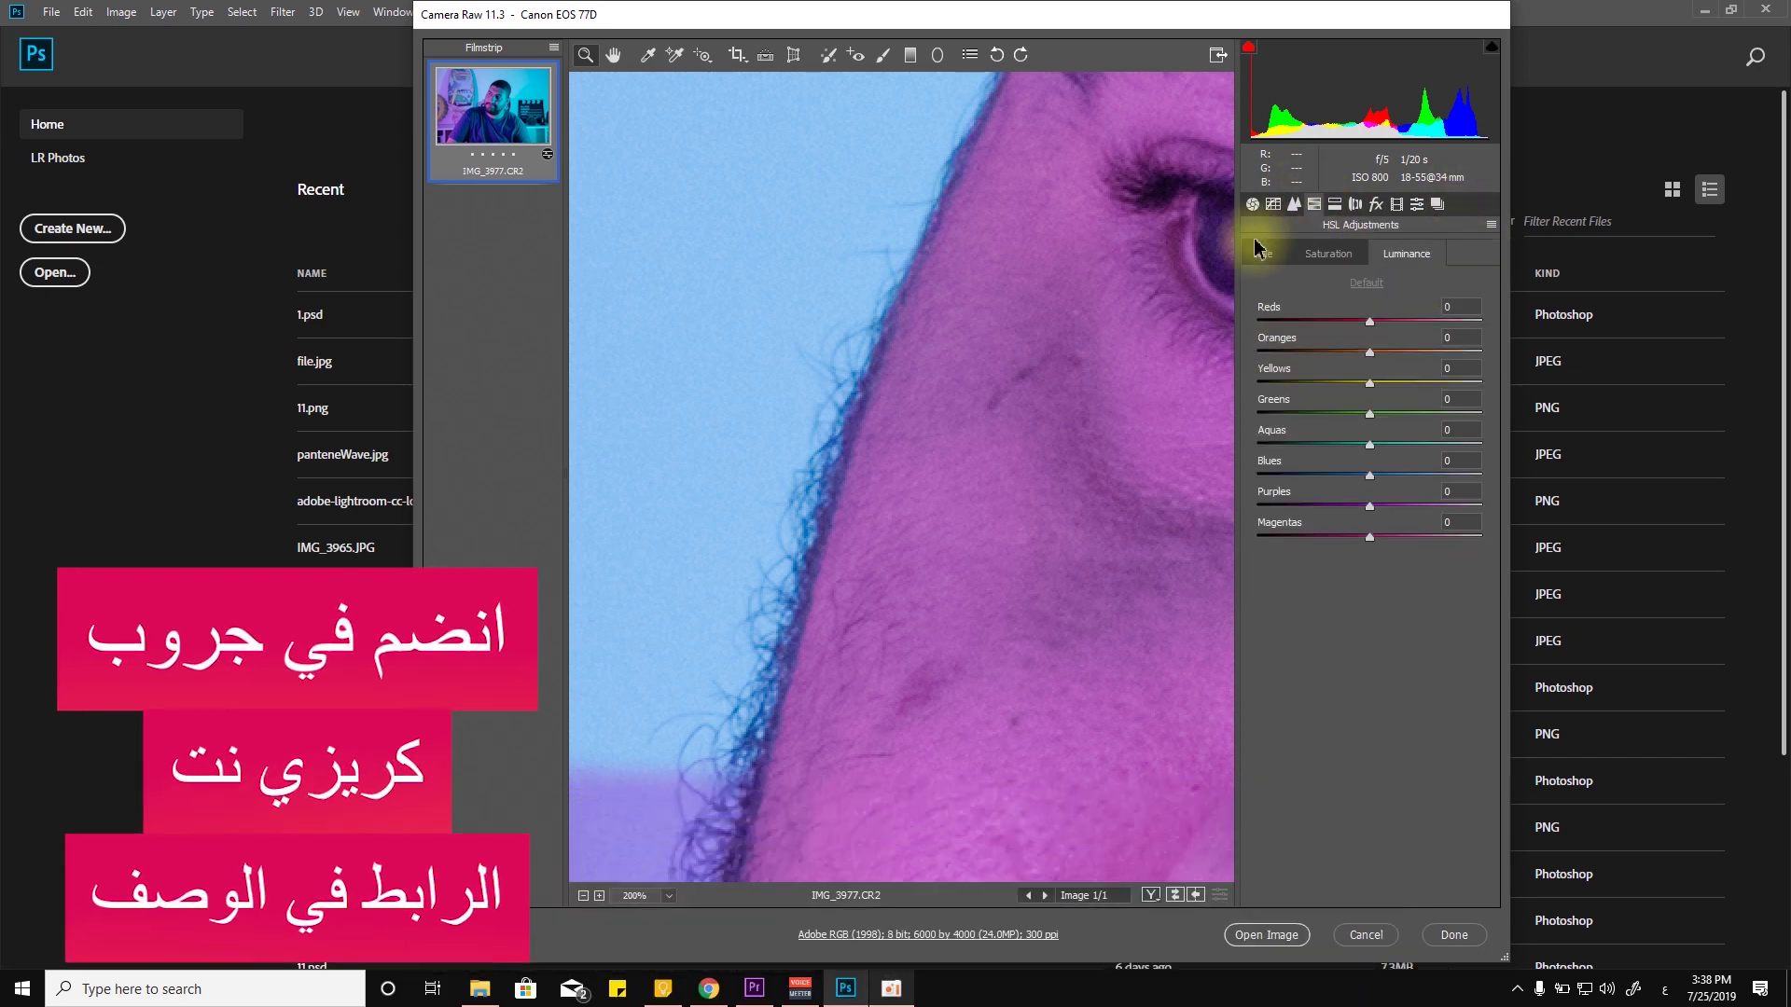
{"action": "scroll", "coordinate": [948, 488], "scroll_direction": "down", "scroll_amount": 7}
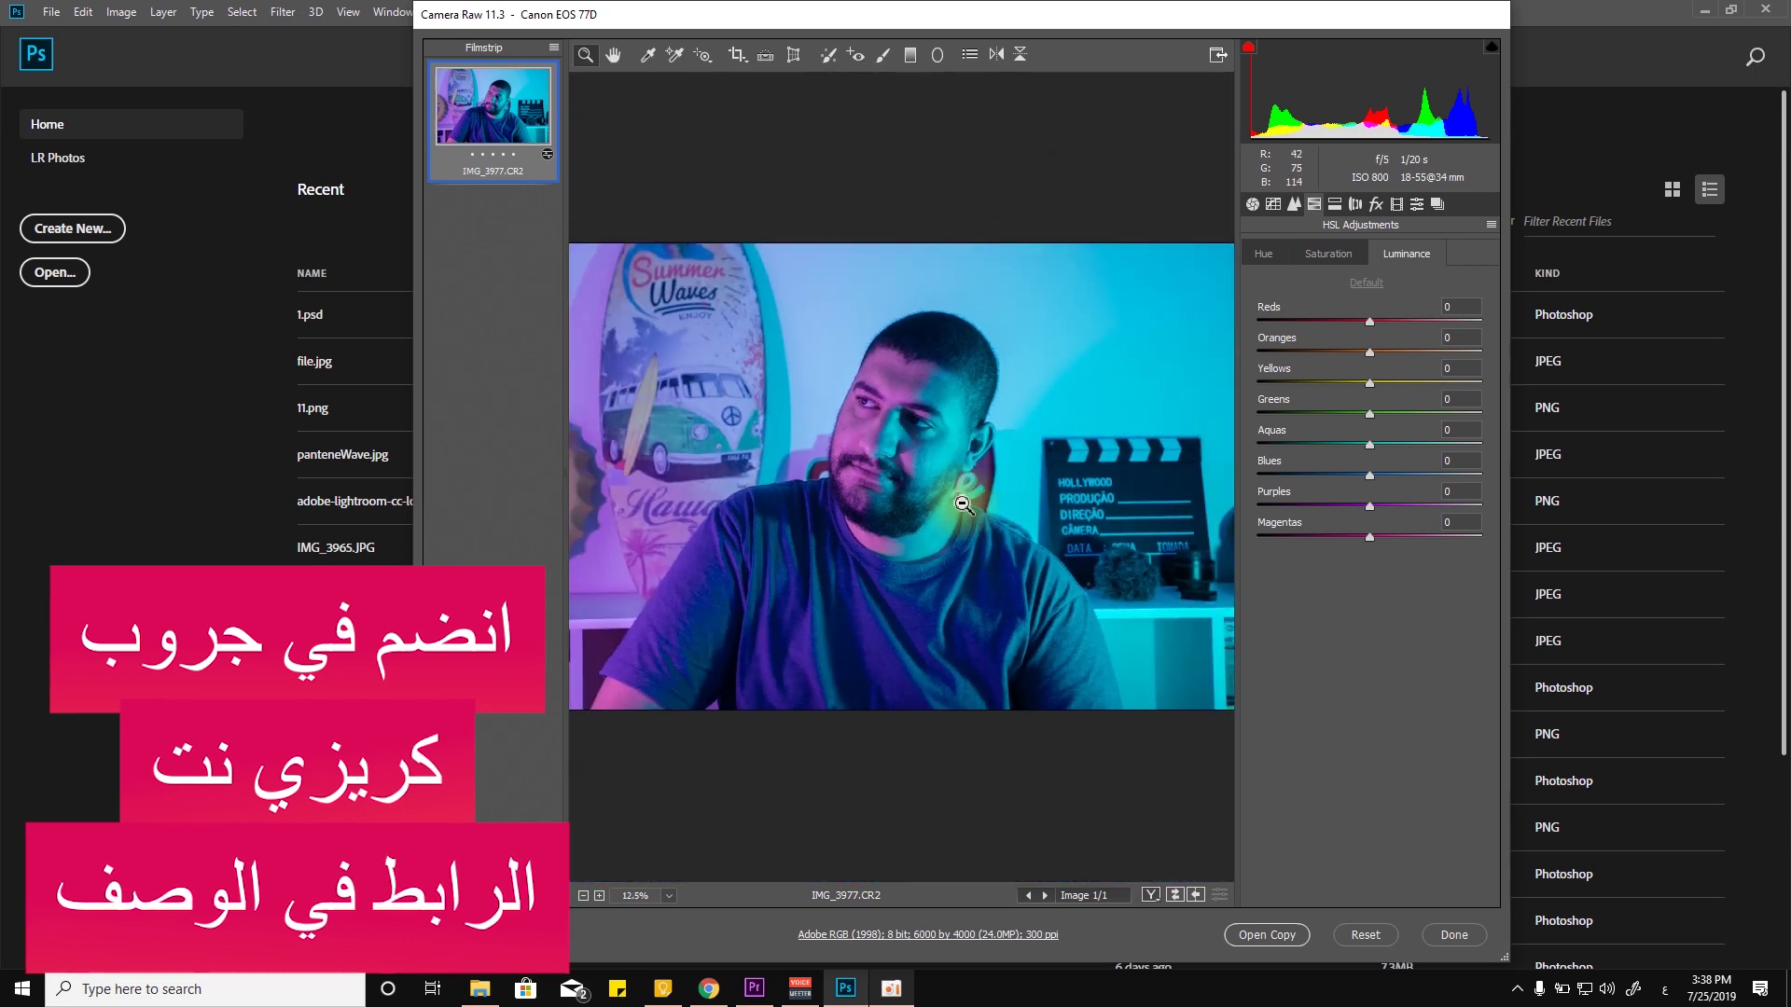
{"action": "left_click", "coordinate": [1244, 258]}
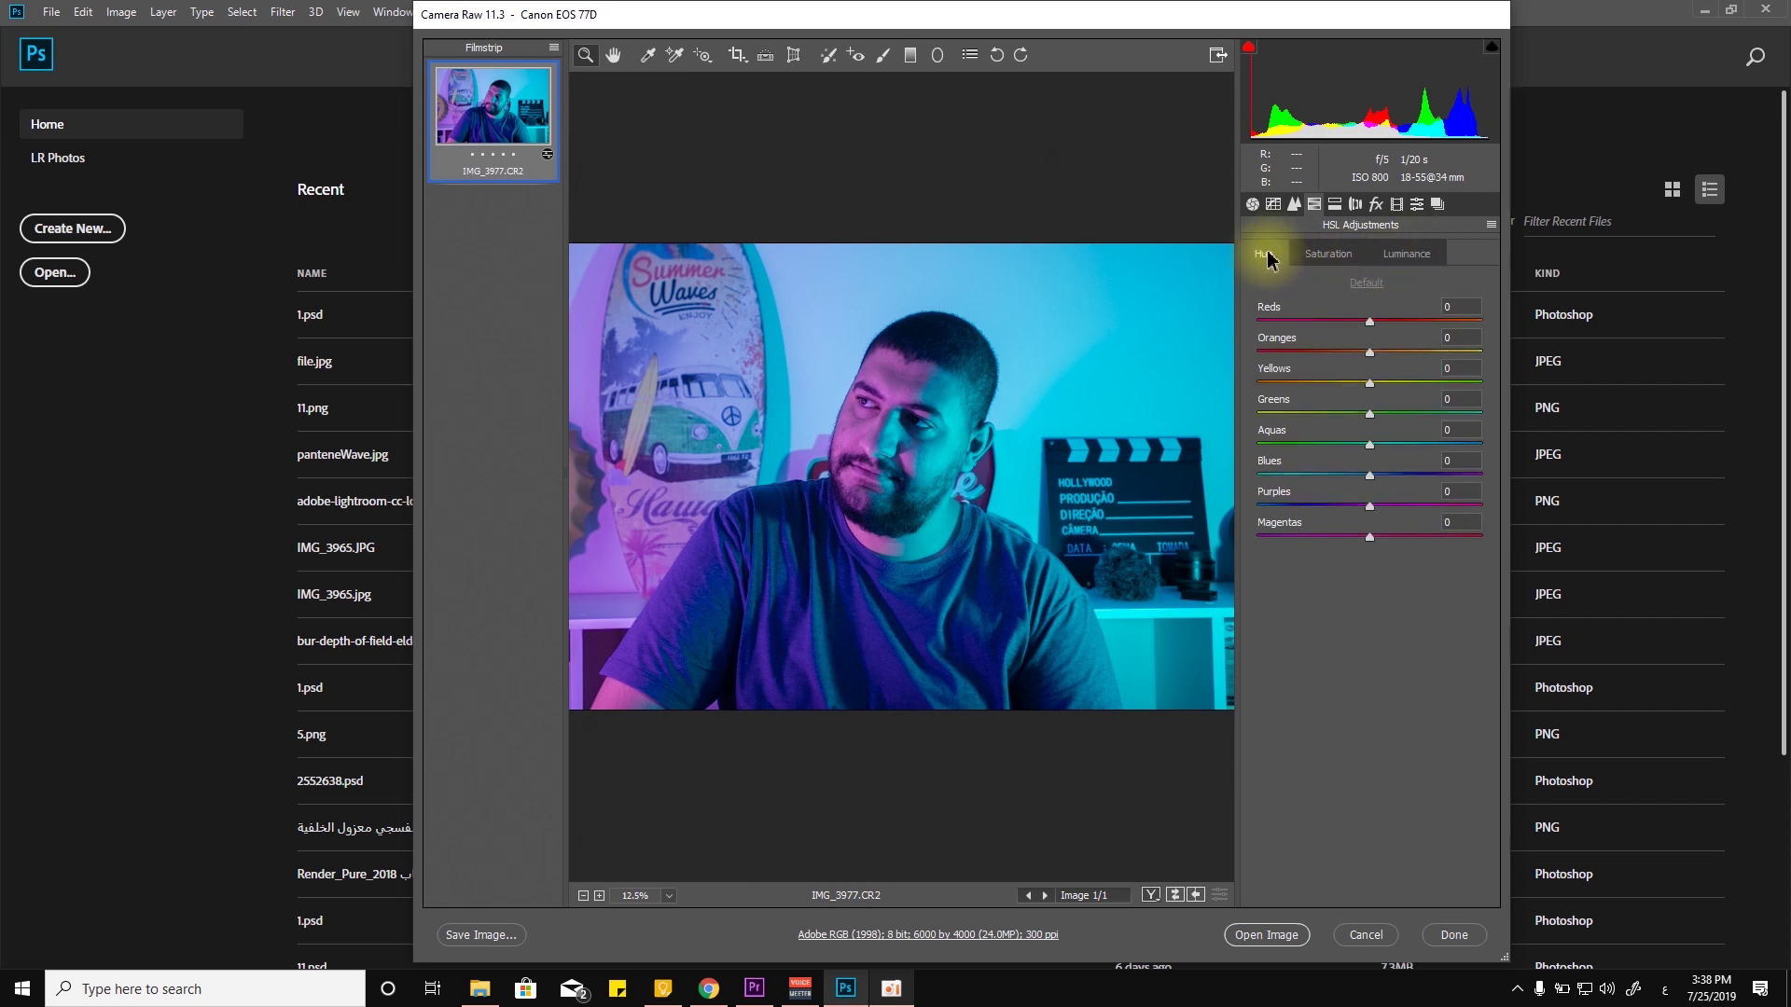
{"action": "left_click", "coordinate": [1329, 255]}
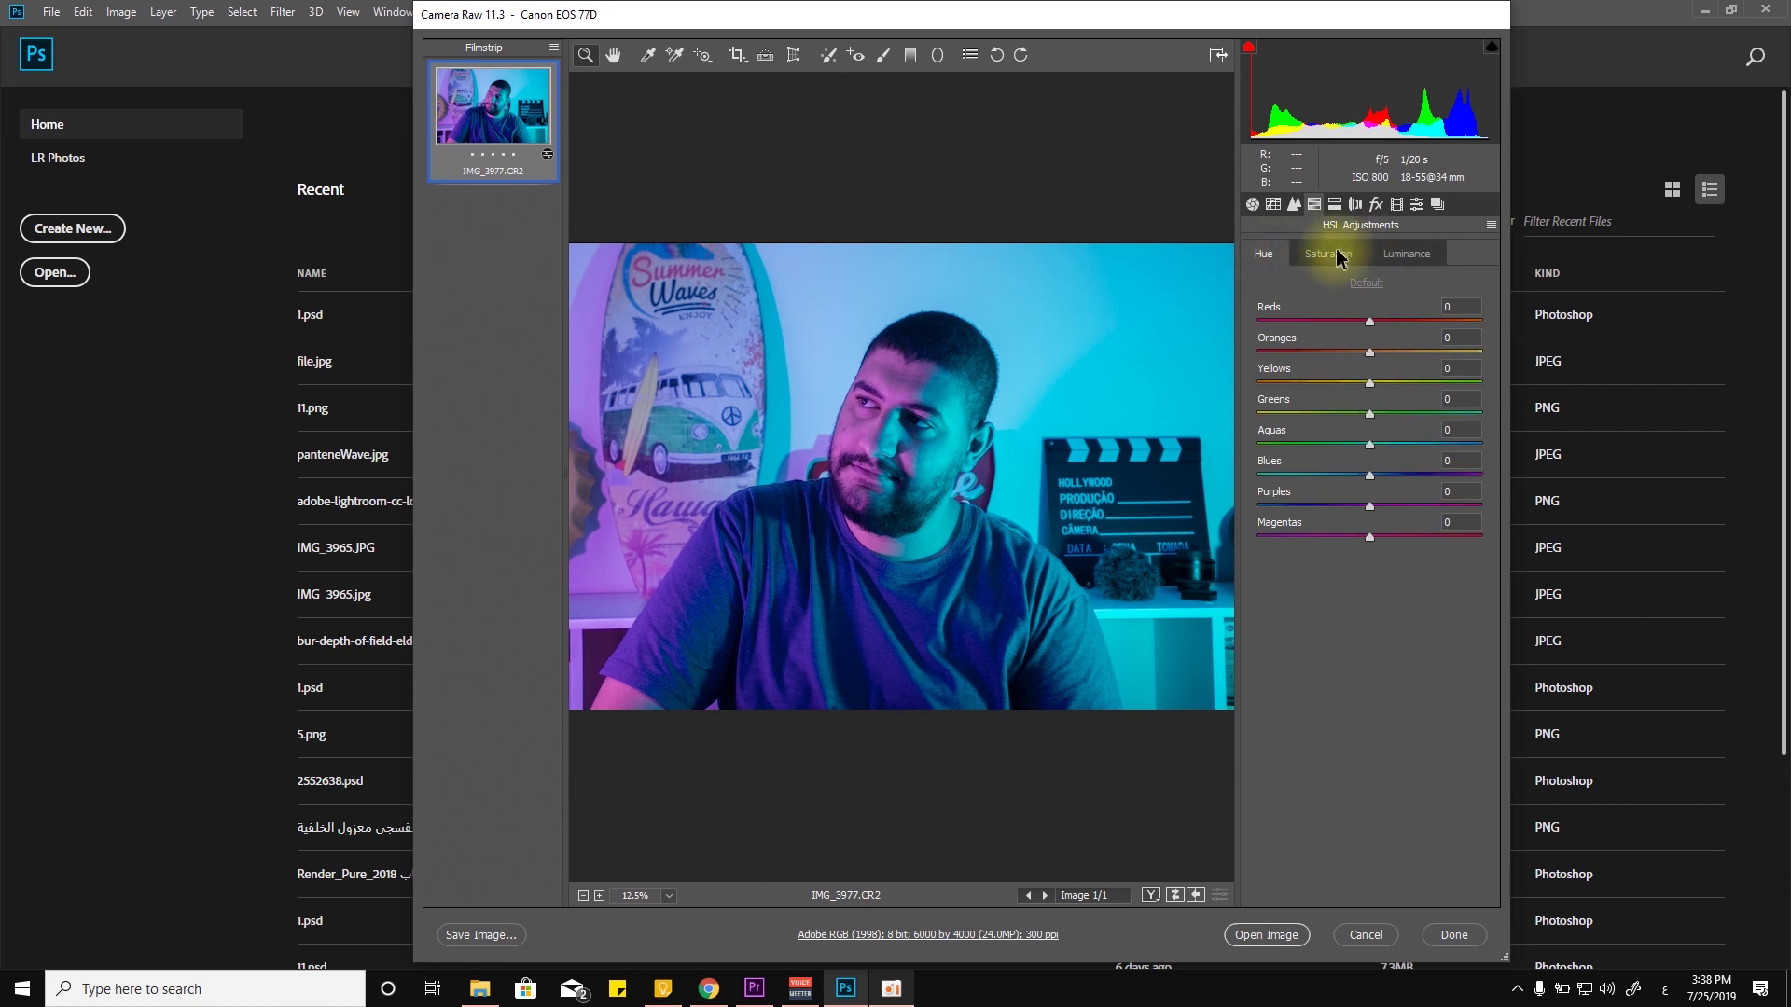
{"action": "left_click", "coordinate": [1270, 255]}
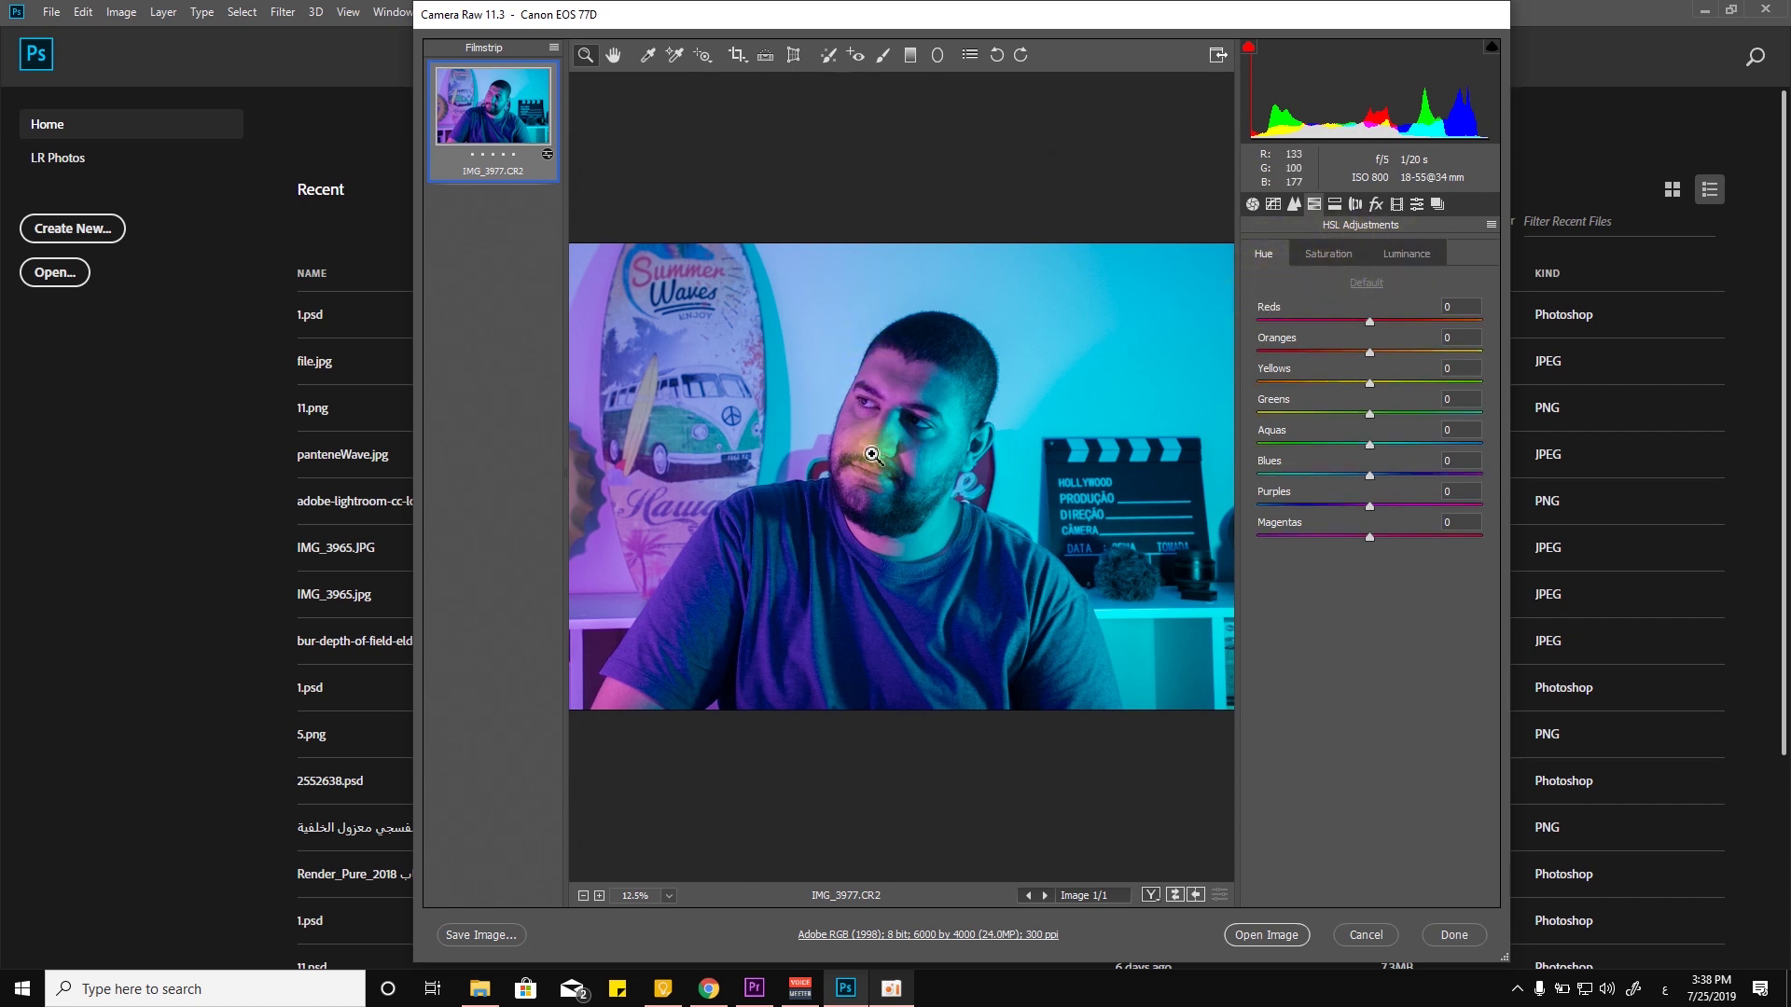
{"action": "left_click", "coordinate": [1370, 476]}
{"action": "key", "text": "Down"}
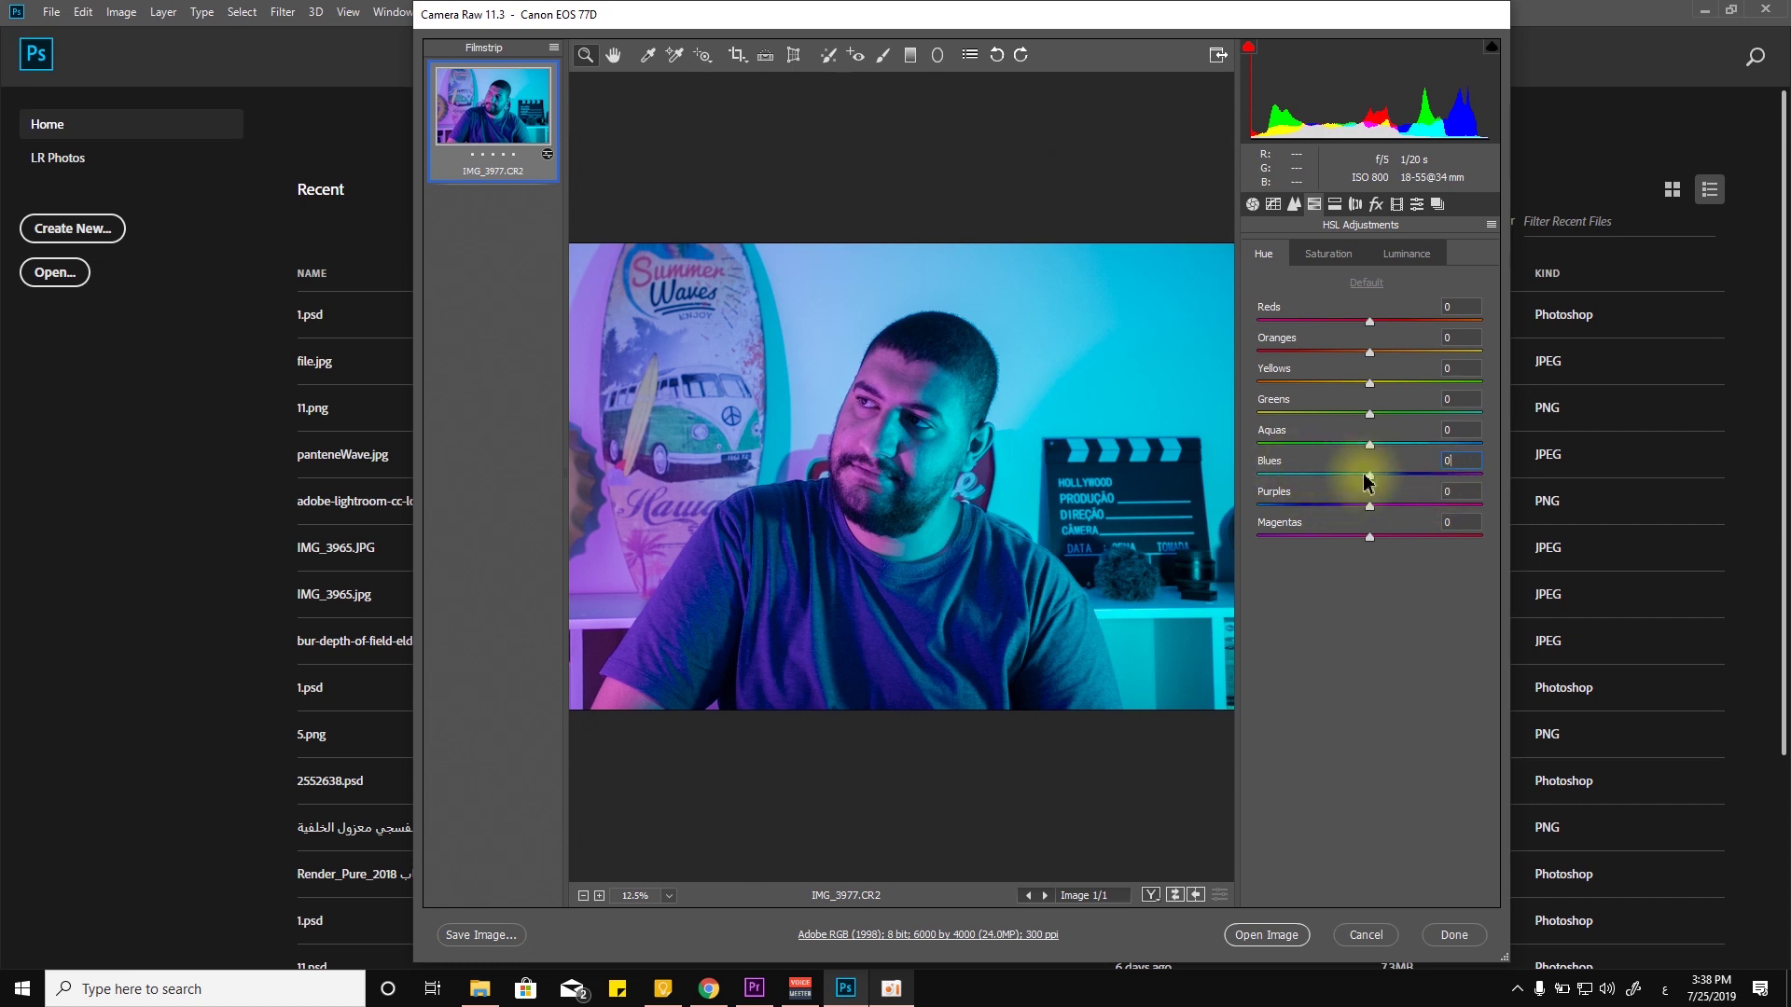
{"action": "left_click_drag", "start_coordinate": [1371, 477], "coordinate": [1391, 475]}
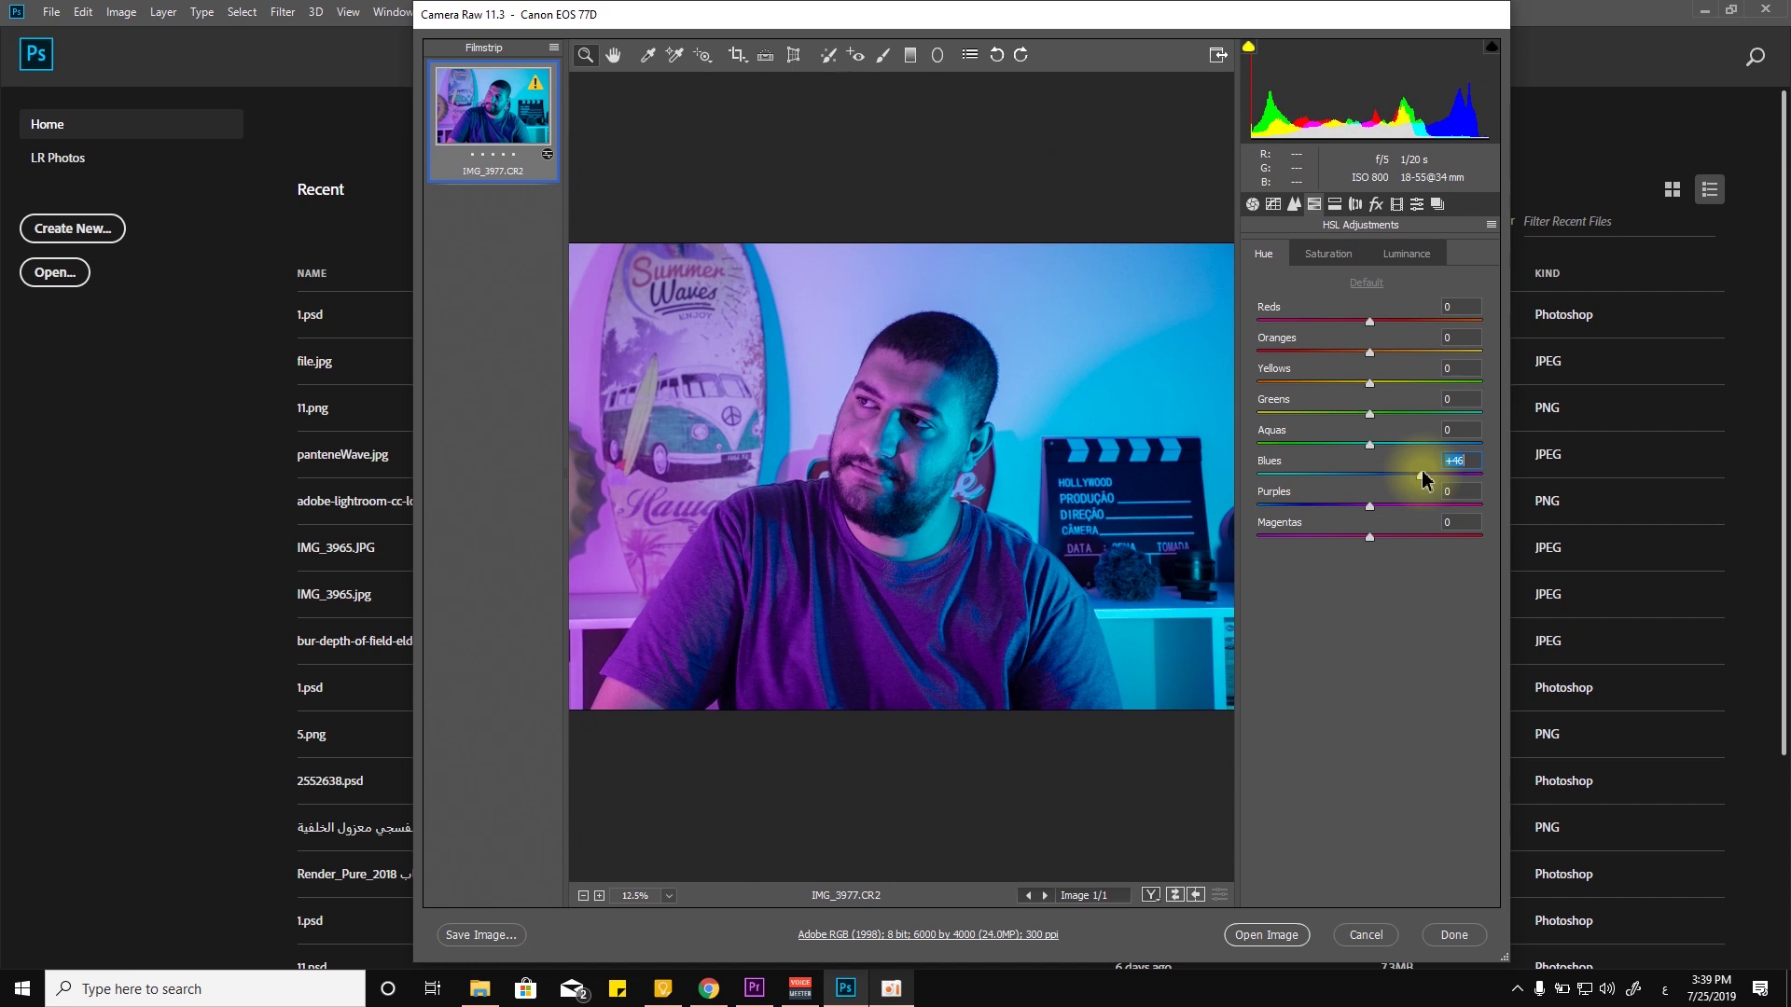
{"action": "left_click_drag", "start_coordinate": [1407, 474], "coordinate": [1473, 481]}
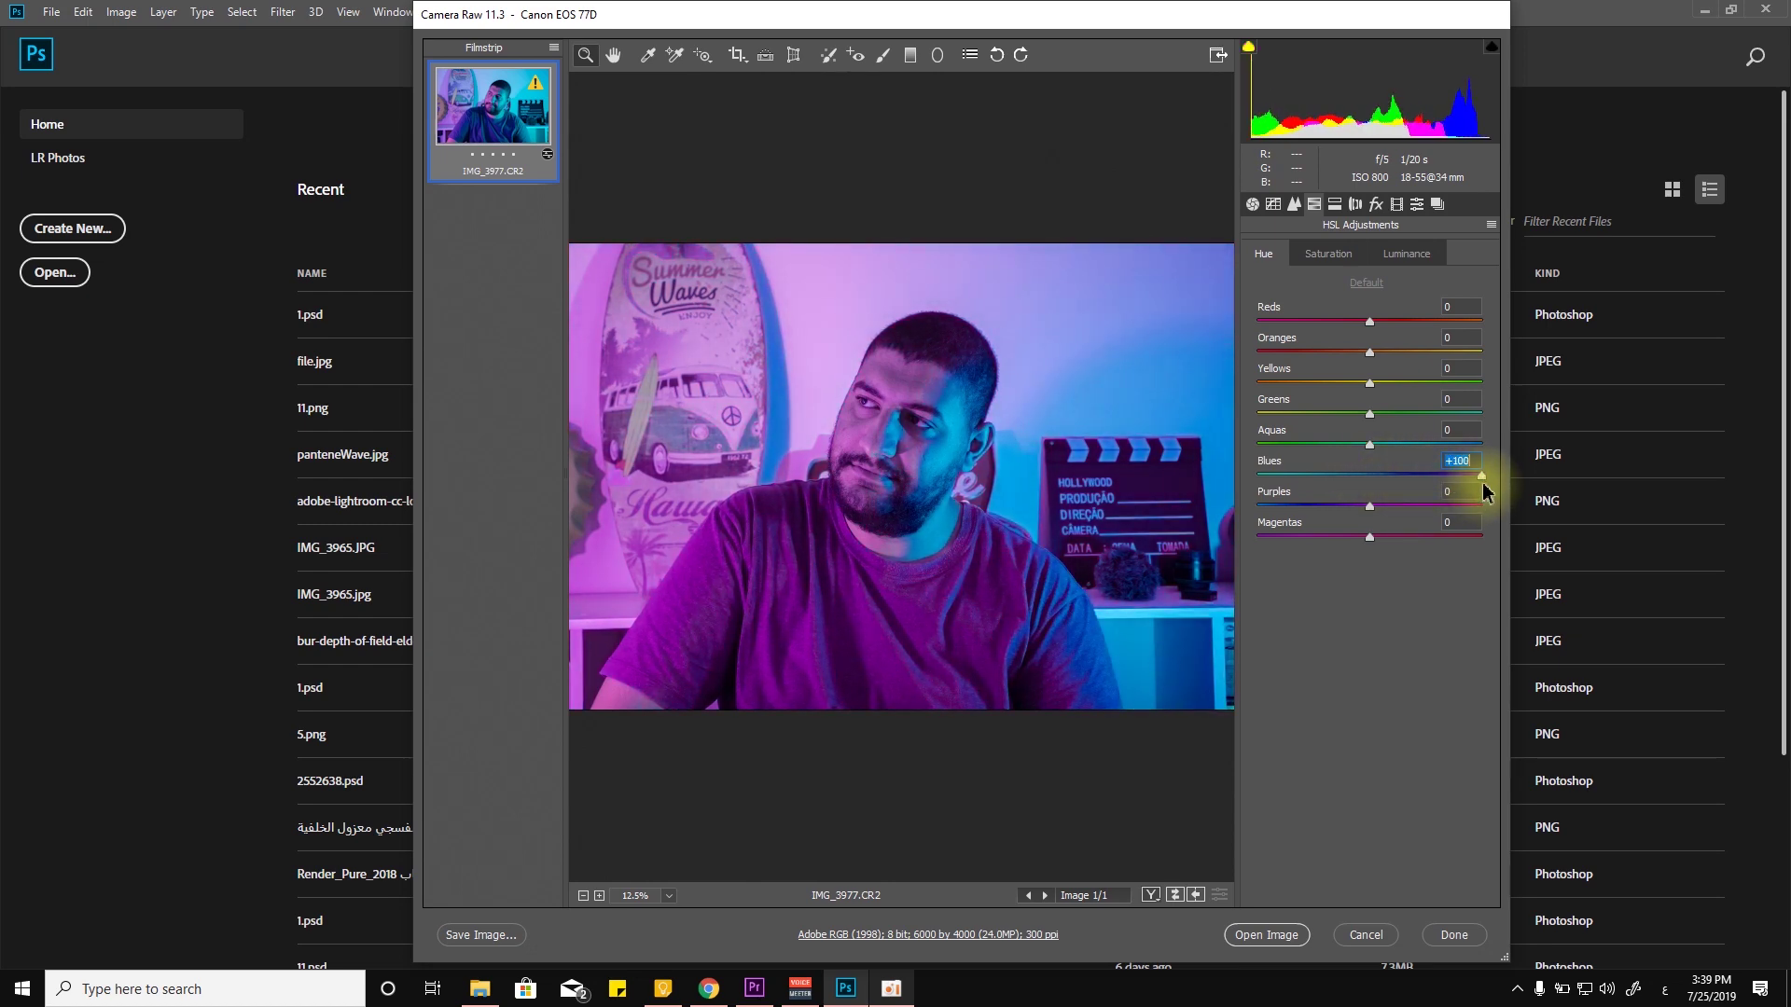
{"action": "left_click_drag", "start_coordinate": [1490, 484], "coordinate": [1357, 476]}
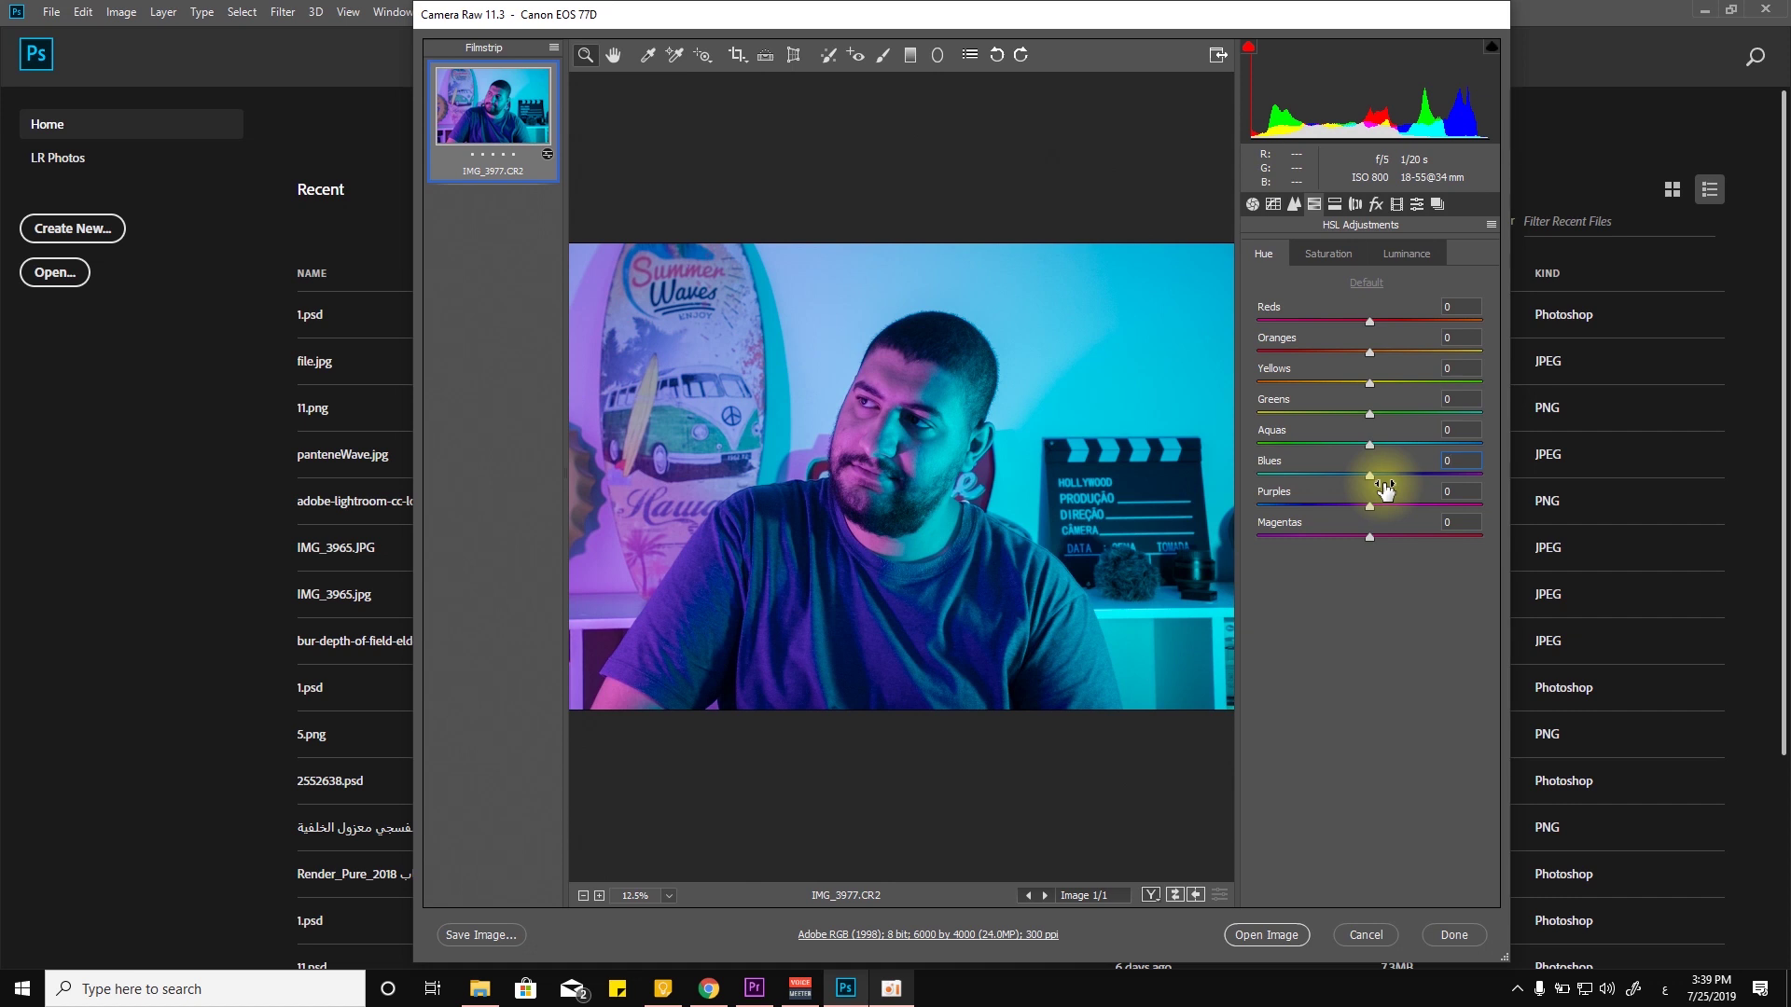
- Try the HSL saturation of the Purples at -100 and +4, and reset it to 0
{"action": "left_click", "coordinate": [1328, 256]}
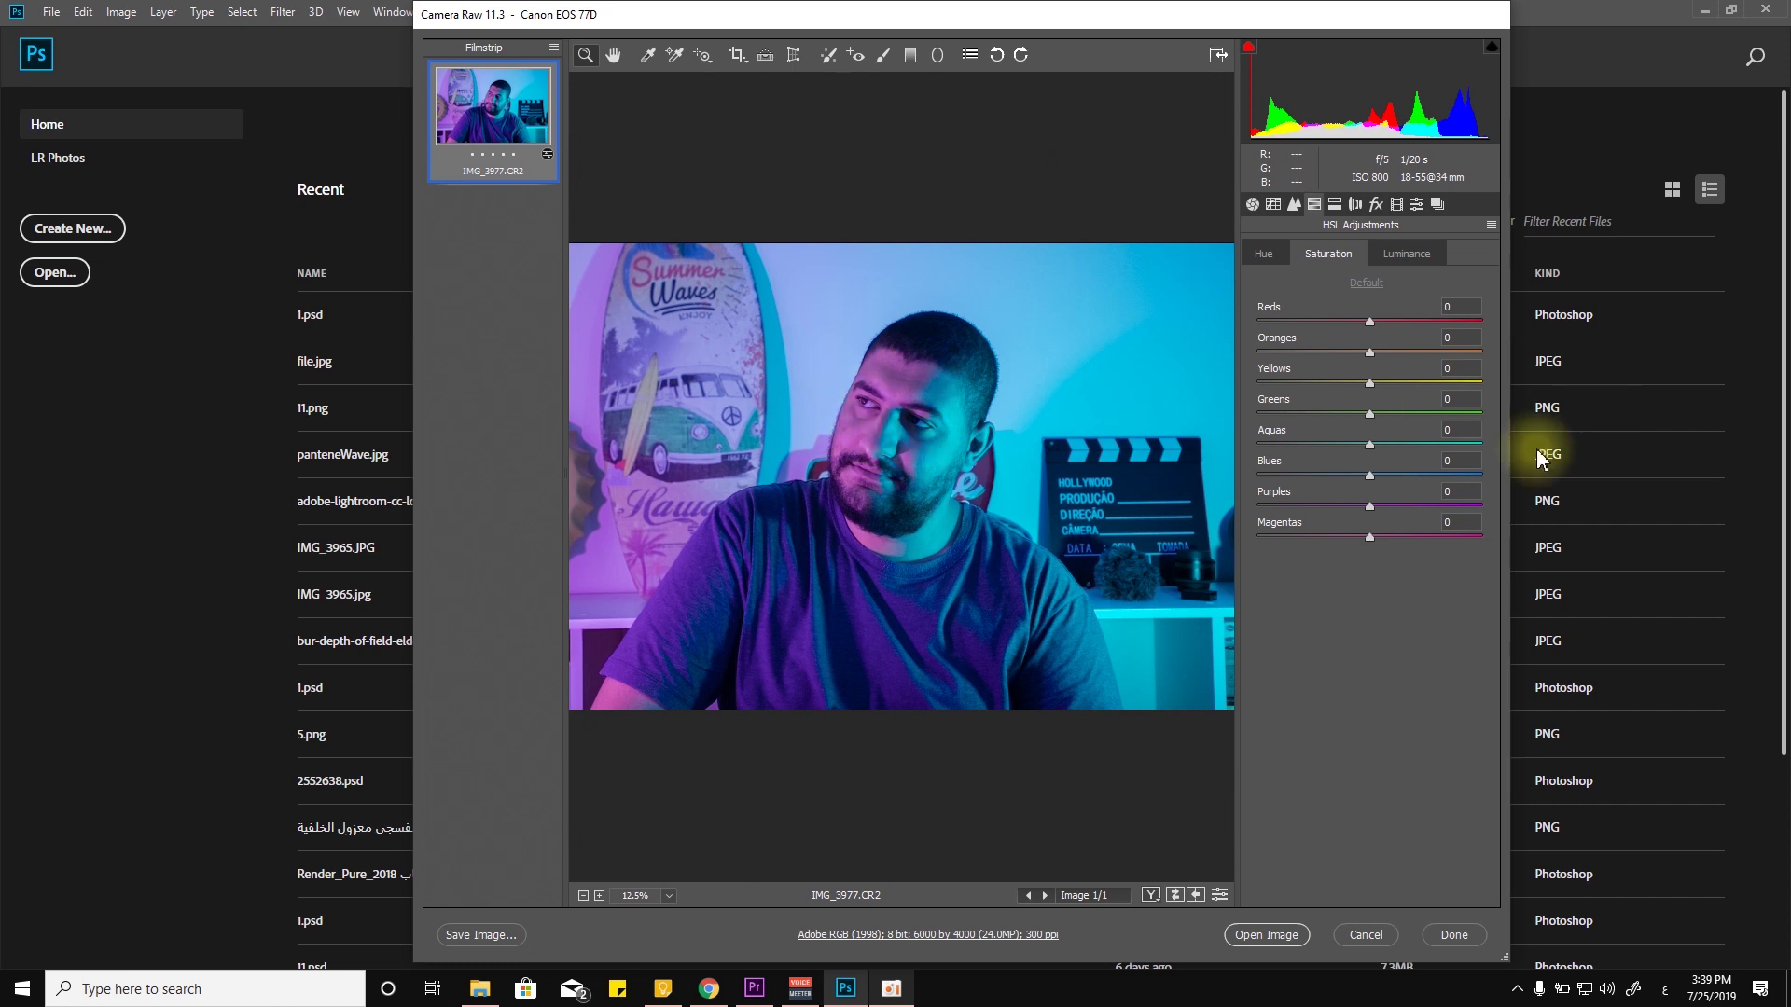
{"action": "left_click", "coordinate": [1369, 507]}
{"action": "left_click_drag", "start_coordinate": [1371, 512], "coordinate": [1090, 518]}
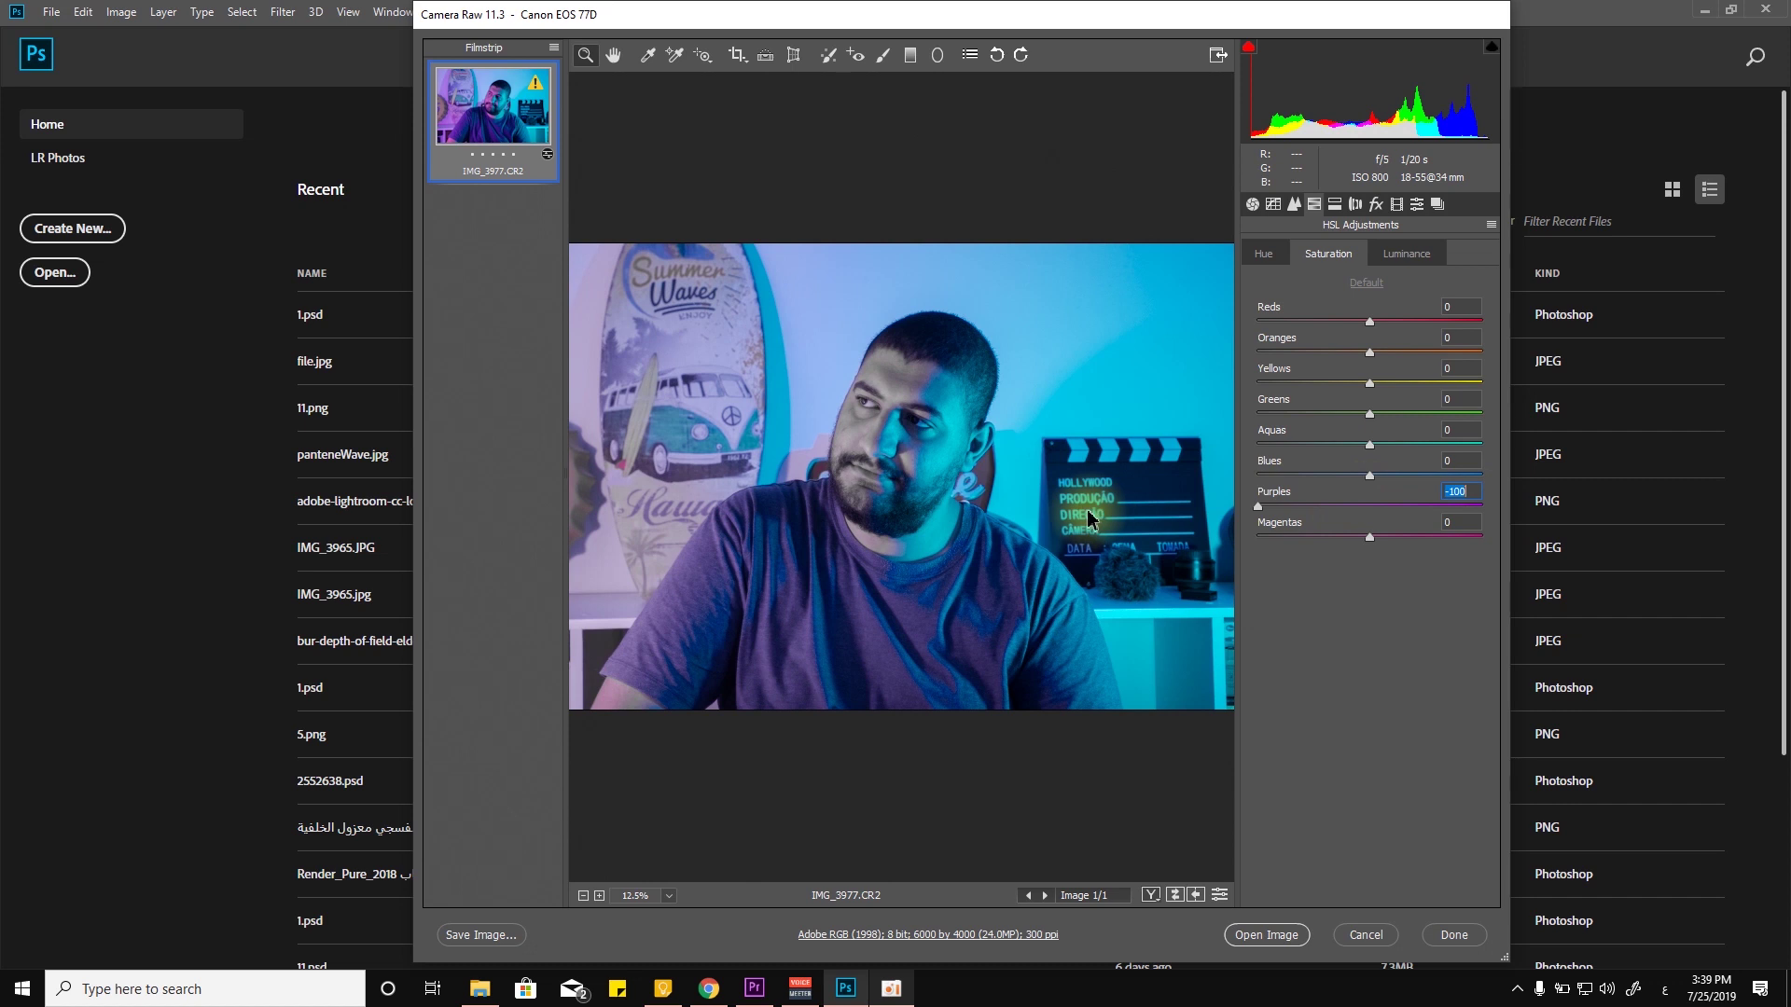
{"action": "double_click", "coordinate": [1380, 507]}
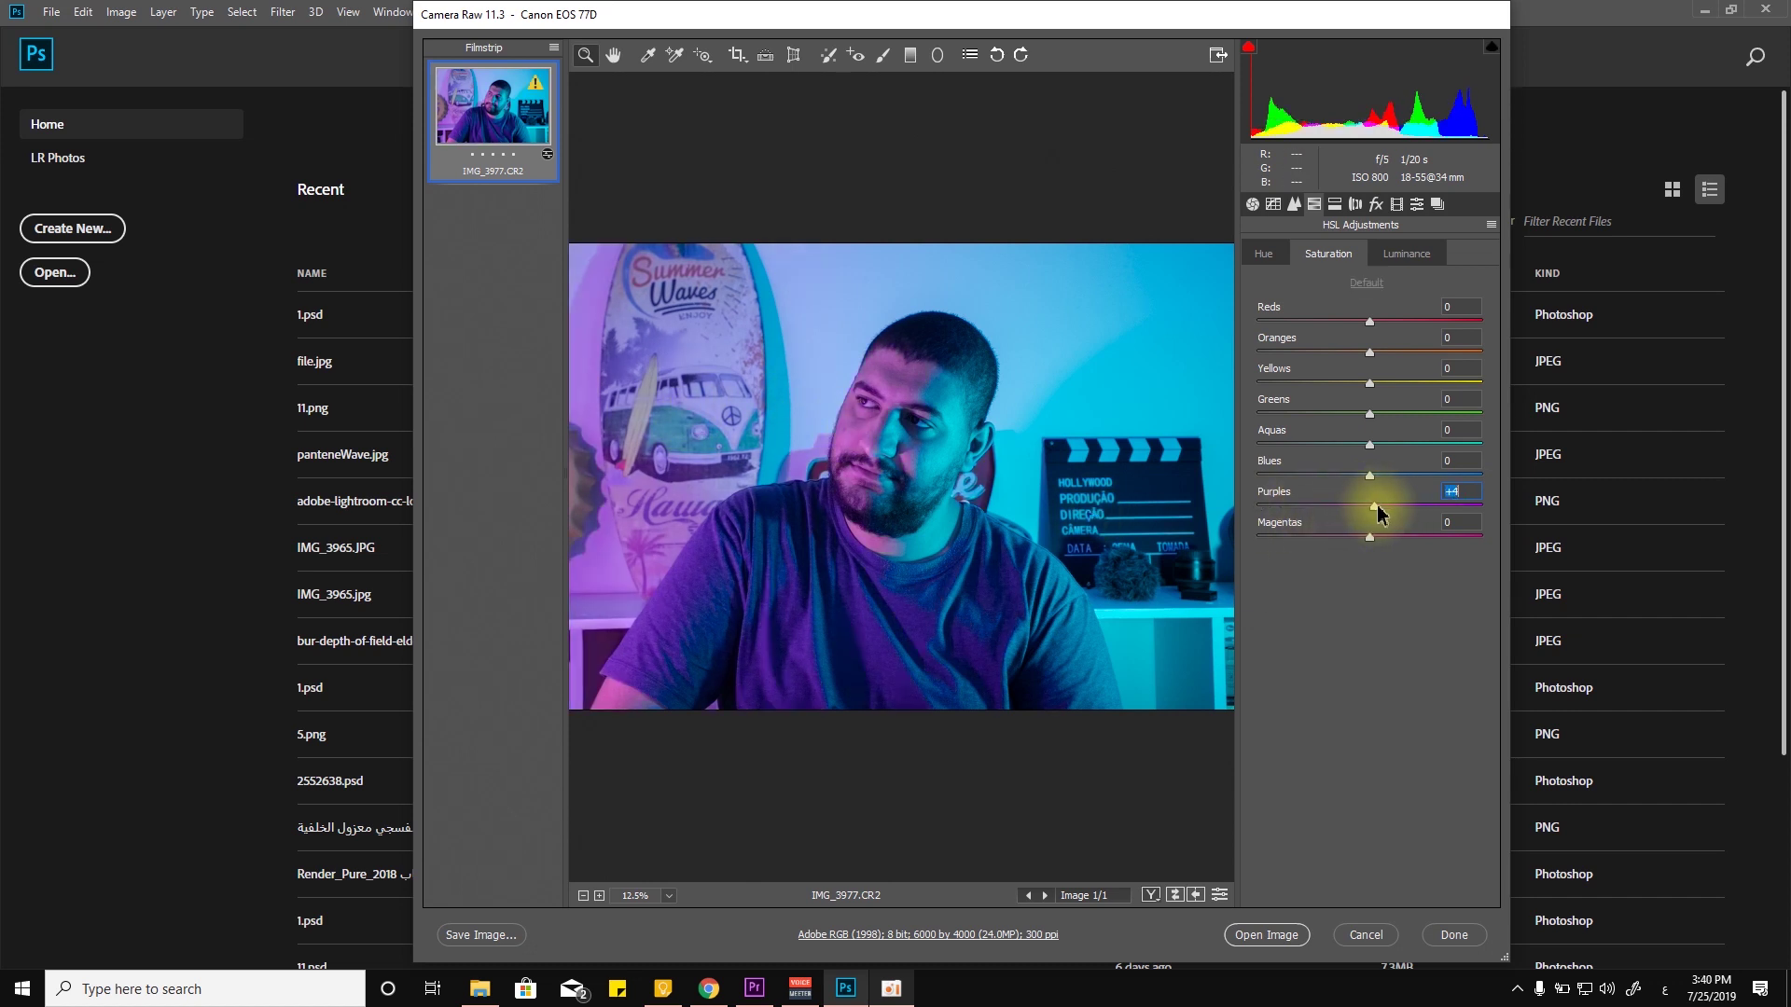
{"action": "left_click_drag", "start_coordinate": [1391, 508], "coordinate": [1074, 505]}
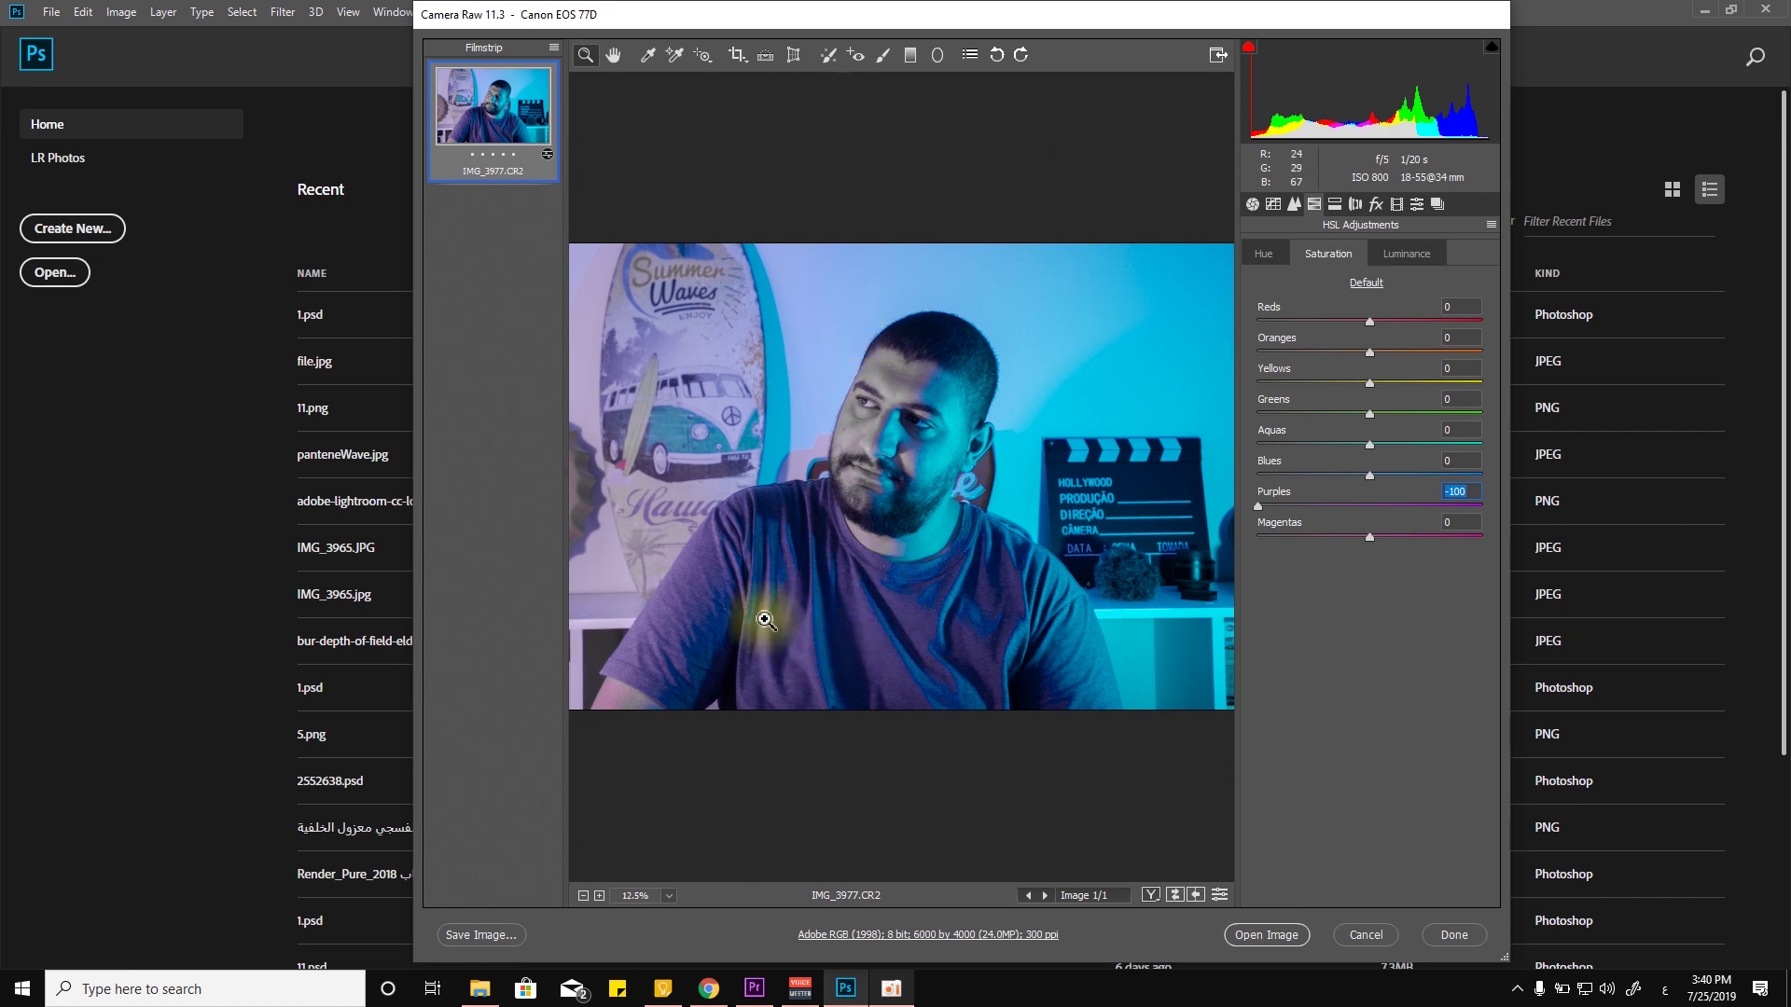
{"action": "double_click", "coordinate": [1425, 505]}
- Try darkening the Blues to -80 and brightening them in the HSL luminance adjustments, and reset them to 0
{"action": "key", "text": "ctrl+alt+shift+l"}
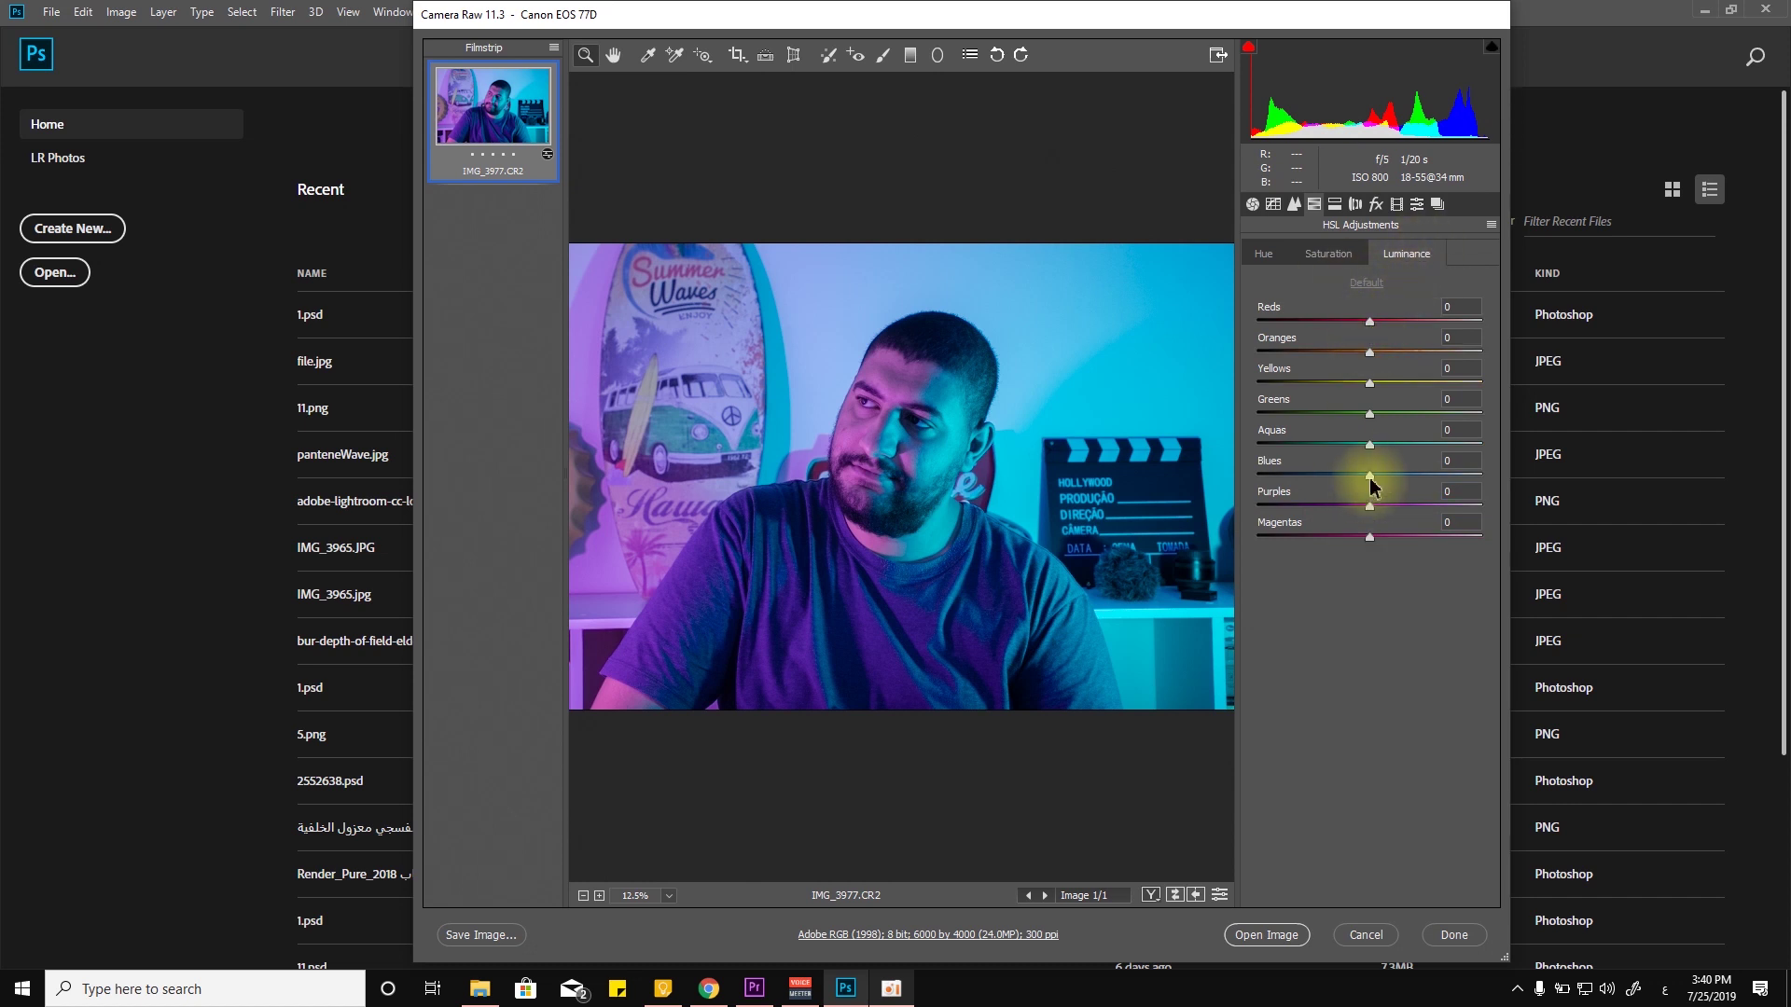
{"action": "left_click_drag", "start_coordinate": [1369, 475], "coordinate": [1283, 471]}
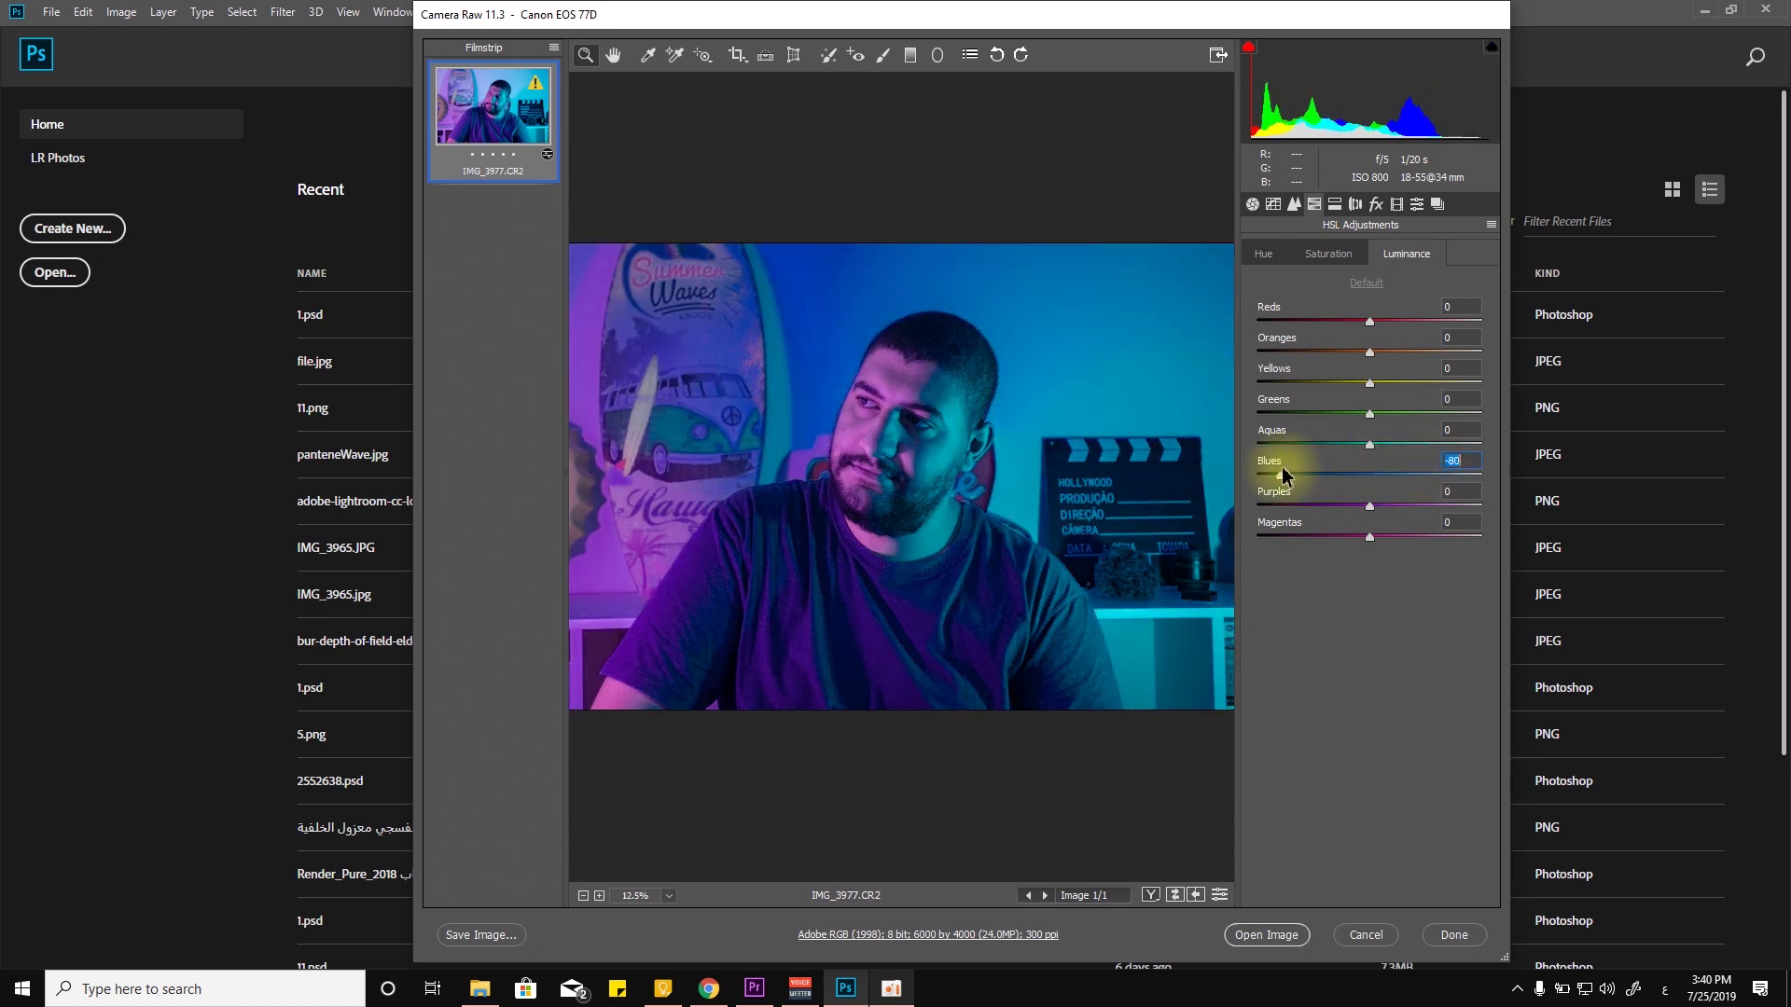
{"action": "double_click", "coordinate": [1284, 472]}
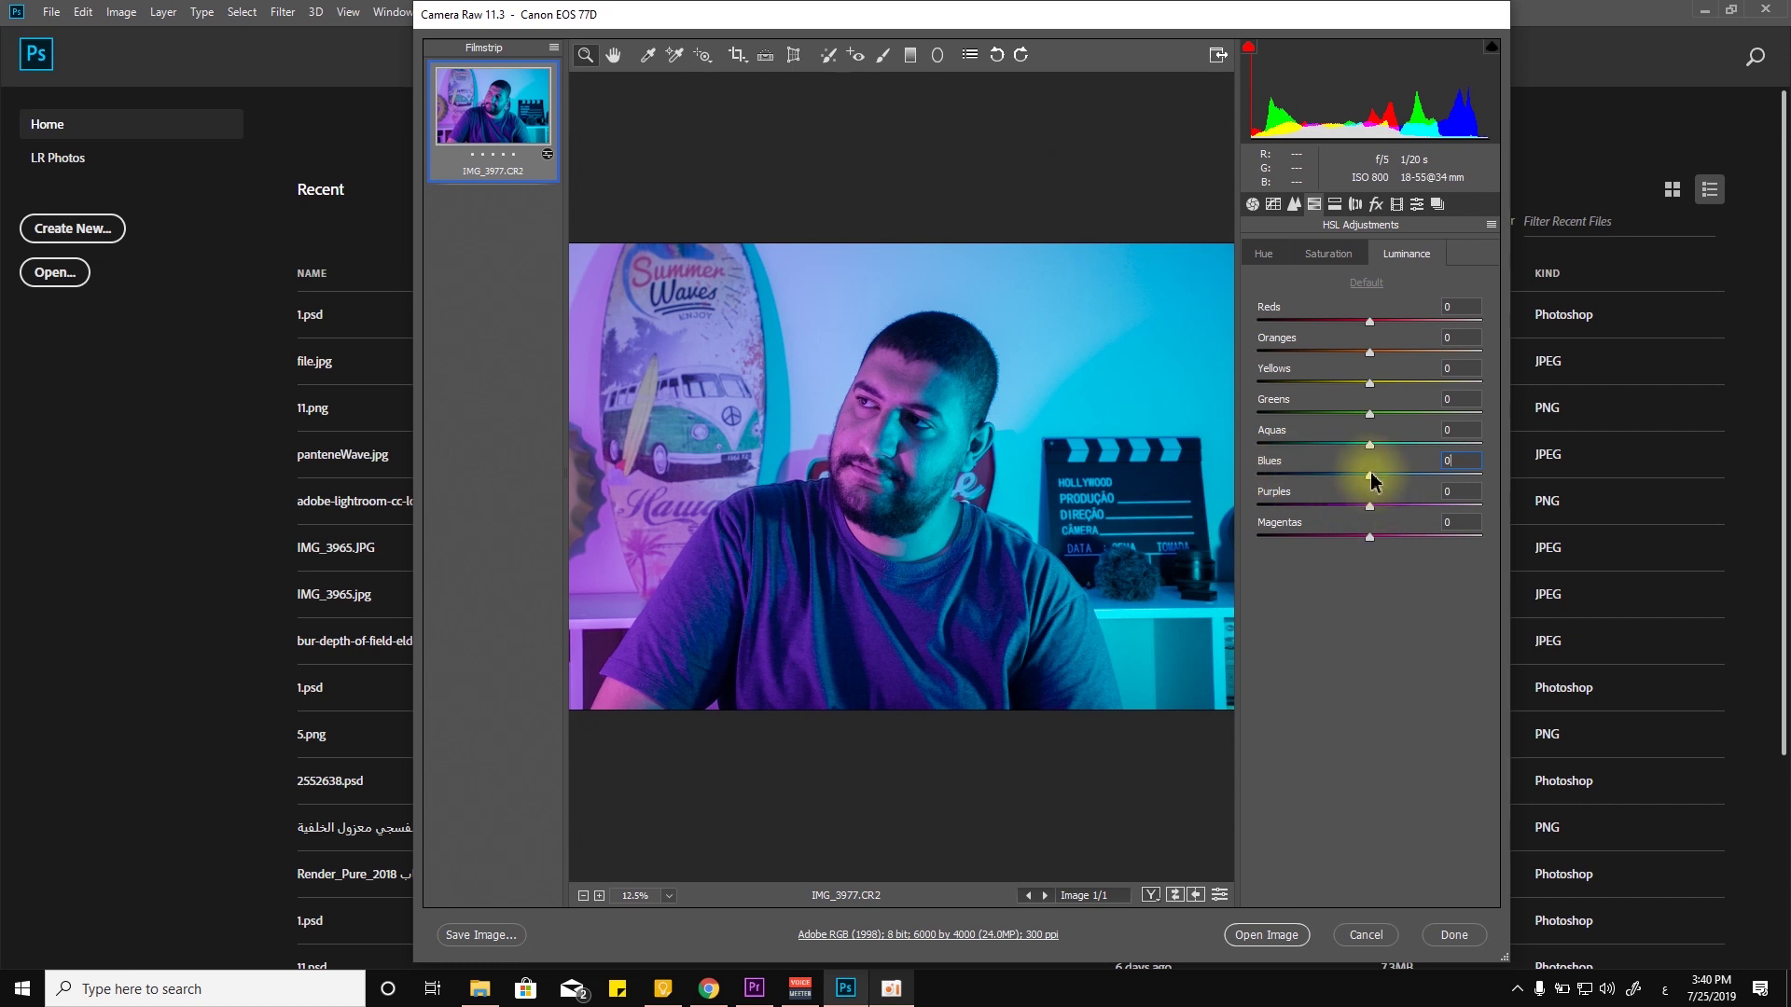
{"action": "left_click_drag", "start_coordinate": [1375, 475], "coordinate": [1426, 475]}
{"action": "type", "text": "0"}
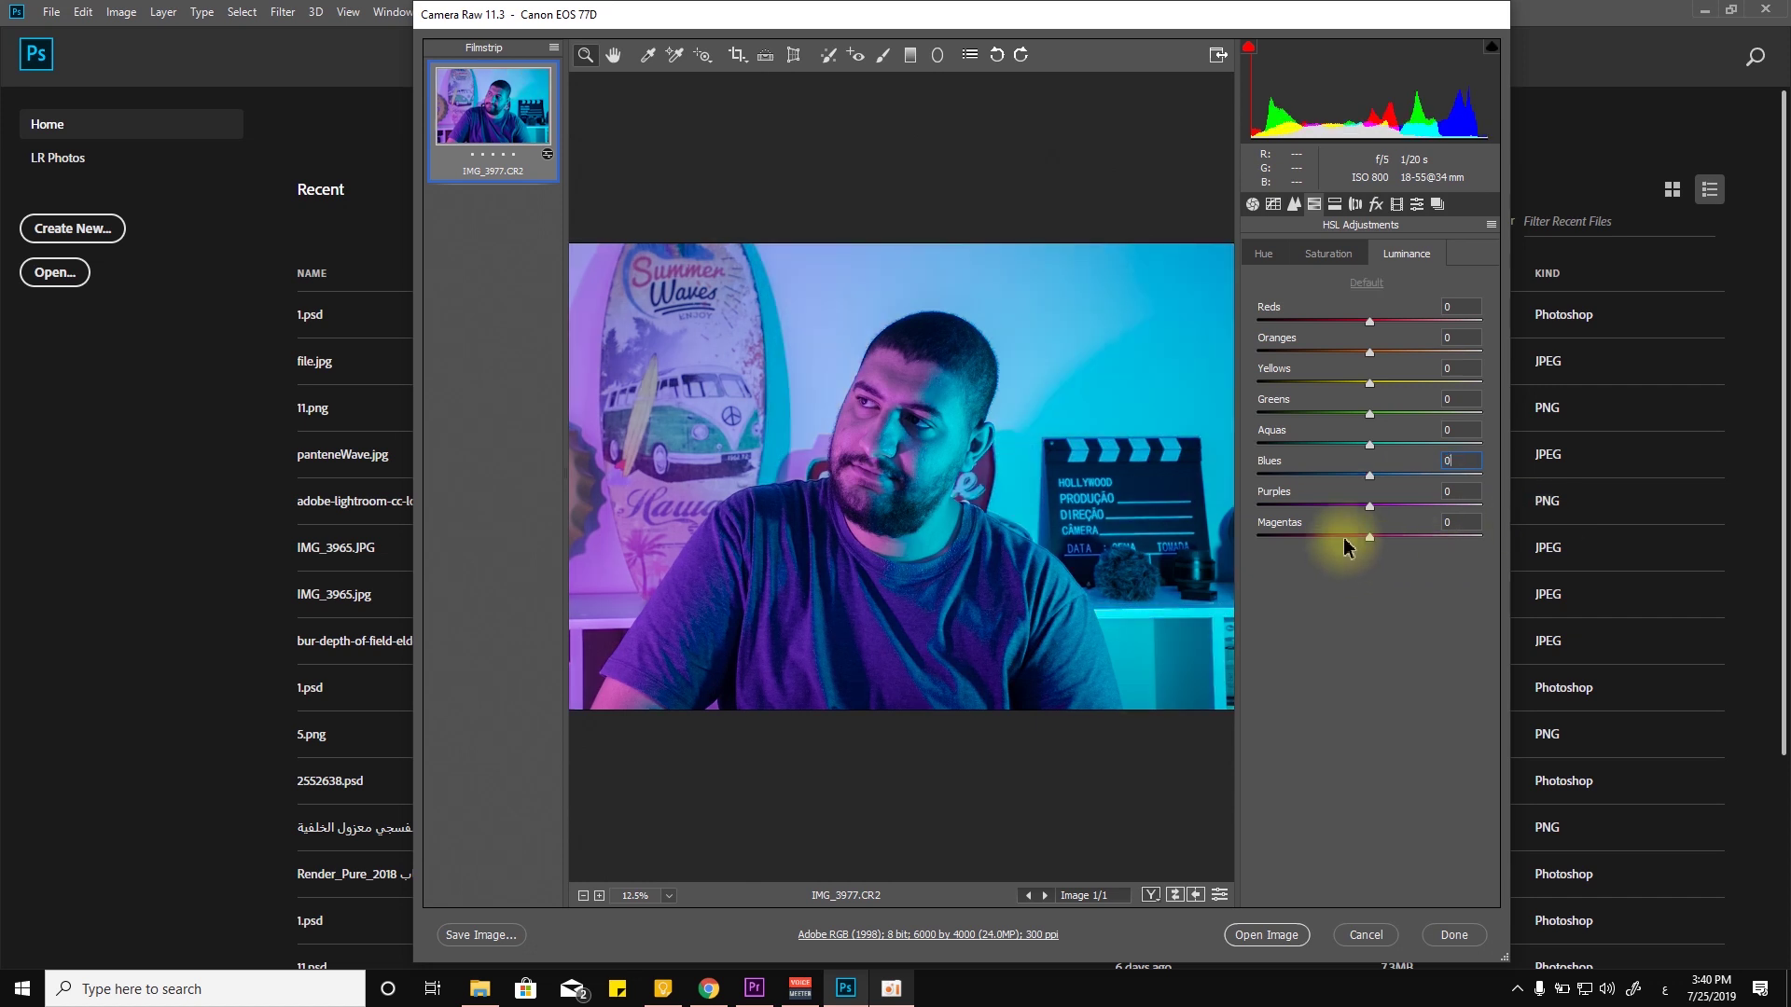
- Try a split-toning highlight tint of Hue 185 and Saturation 14, examining the portrait up close, and return its Saturation to 0
{"action": "left_click", "coordinate": [1335, 204]}
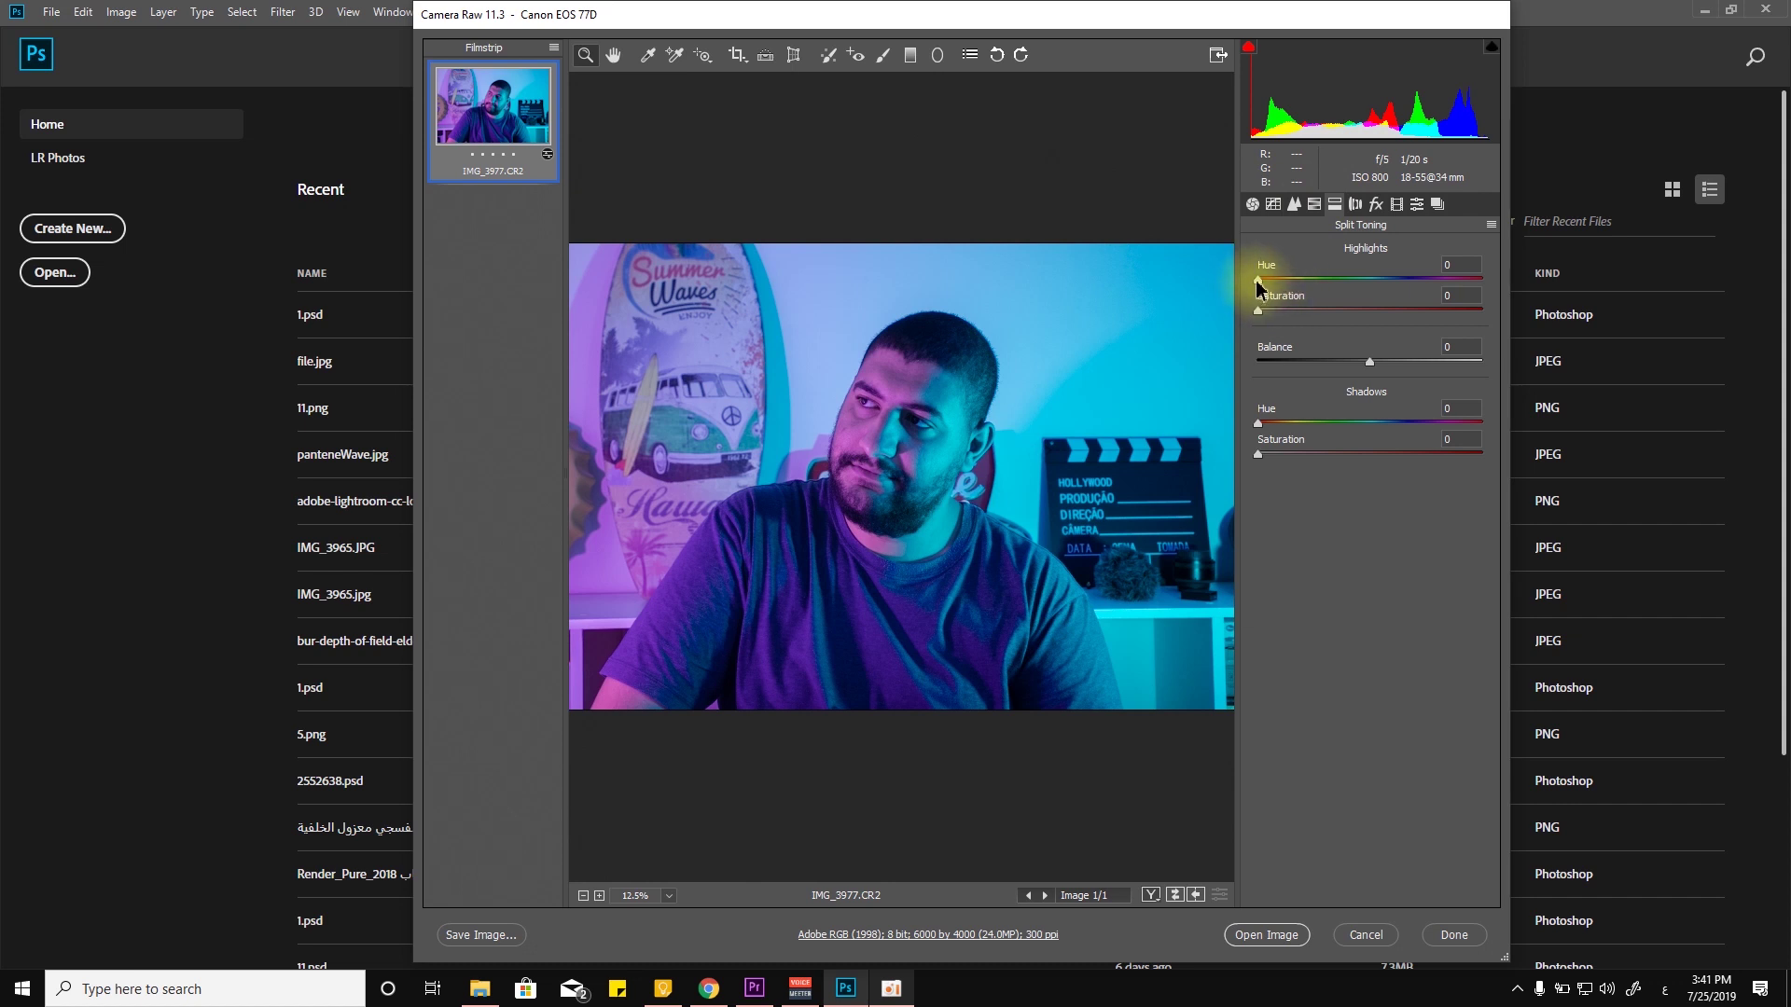
{"action": "left_click_drag", "start_coordinate": [1257, 282], "coordinate": [1290, 314]}
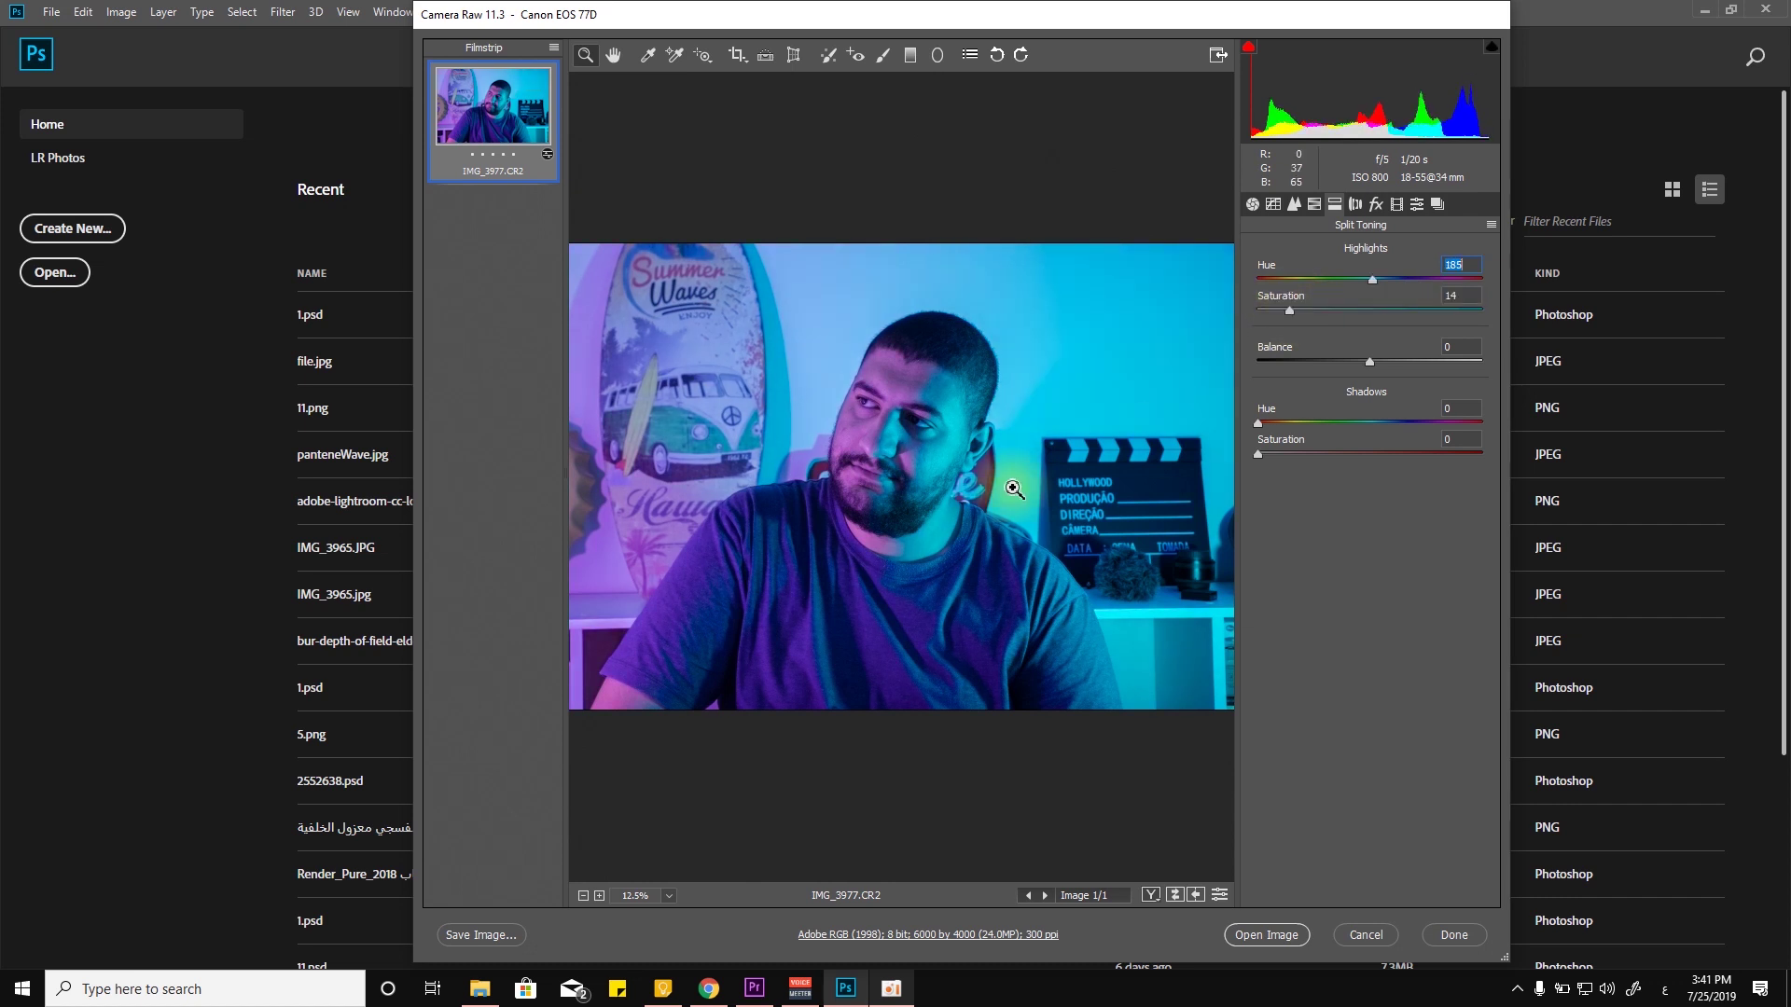
{"action": "left_click", "coordinate": [965, 510]}
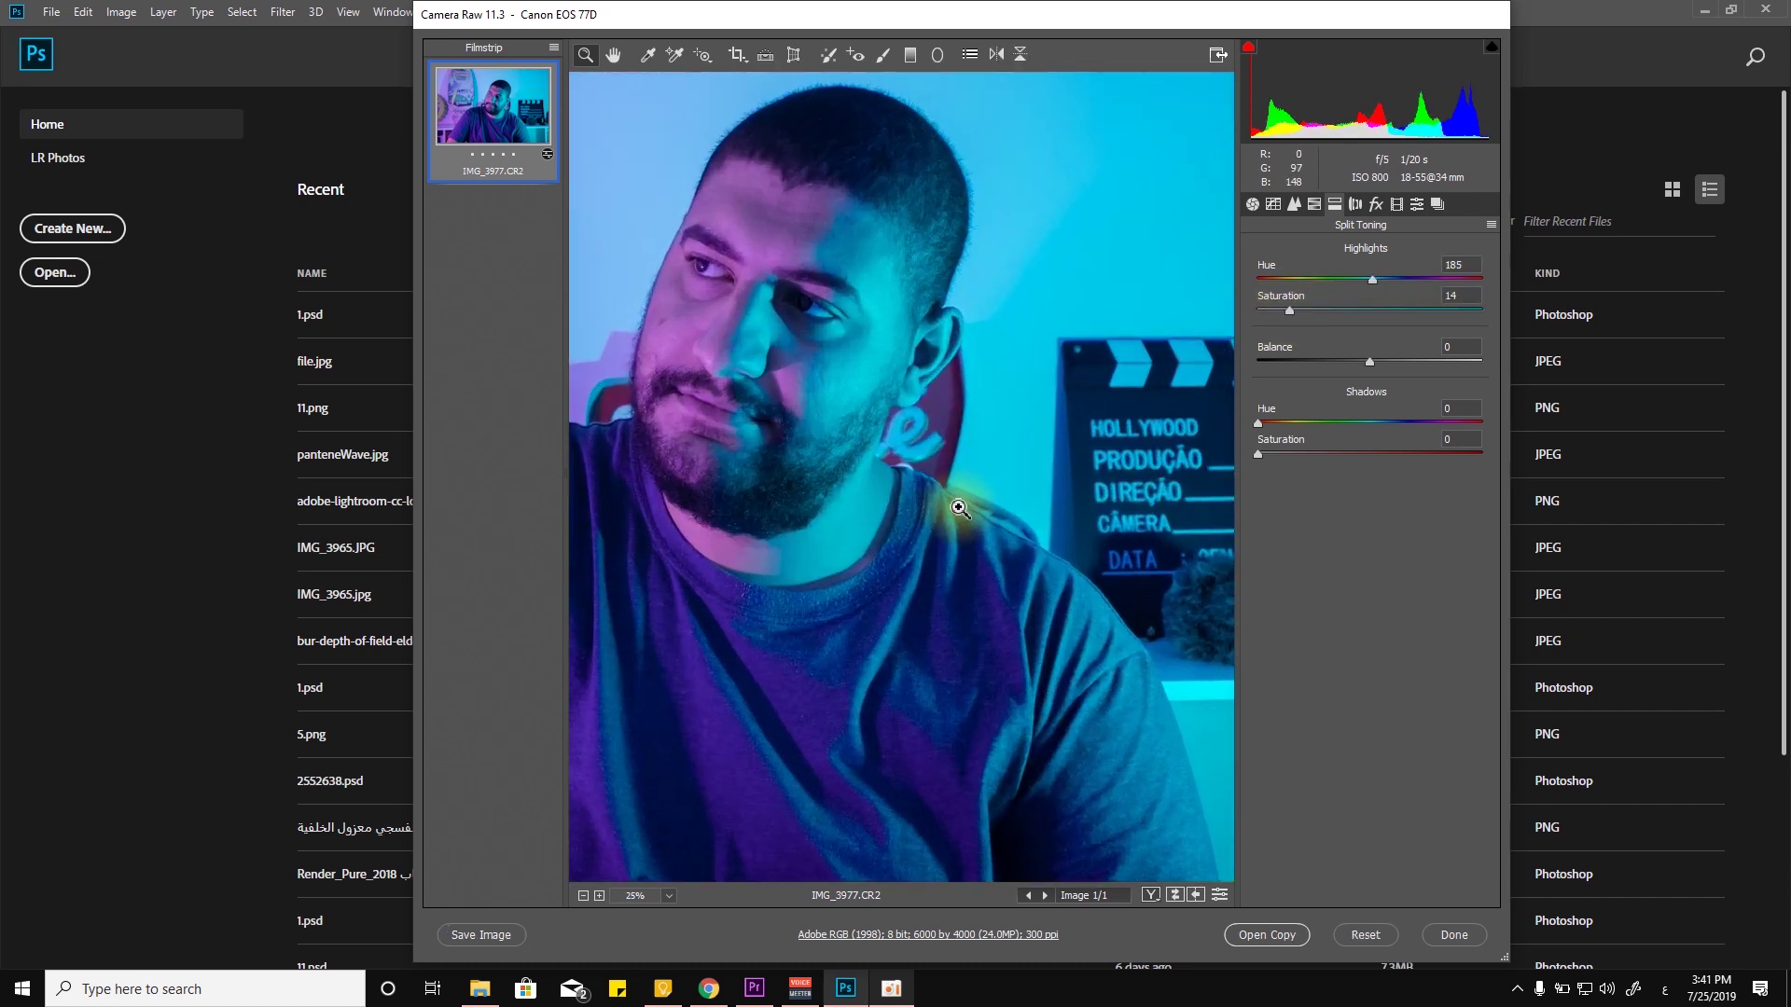
{"action": "left_click", "coordinate": [959, 507], "text": "alt"}
{"action": "left_click_drag", "start_coordinate": [1285, 278], "coordinate": [1259, 311]}
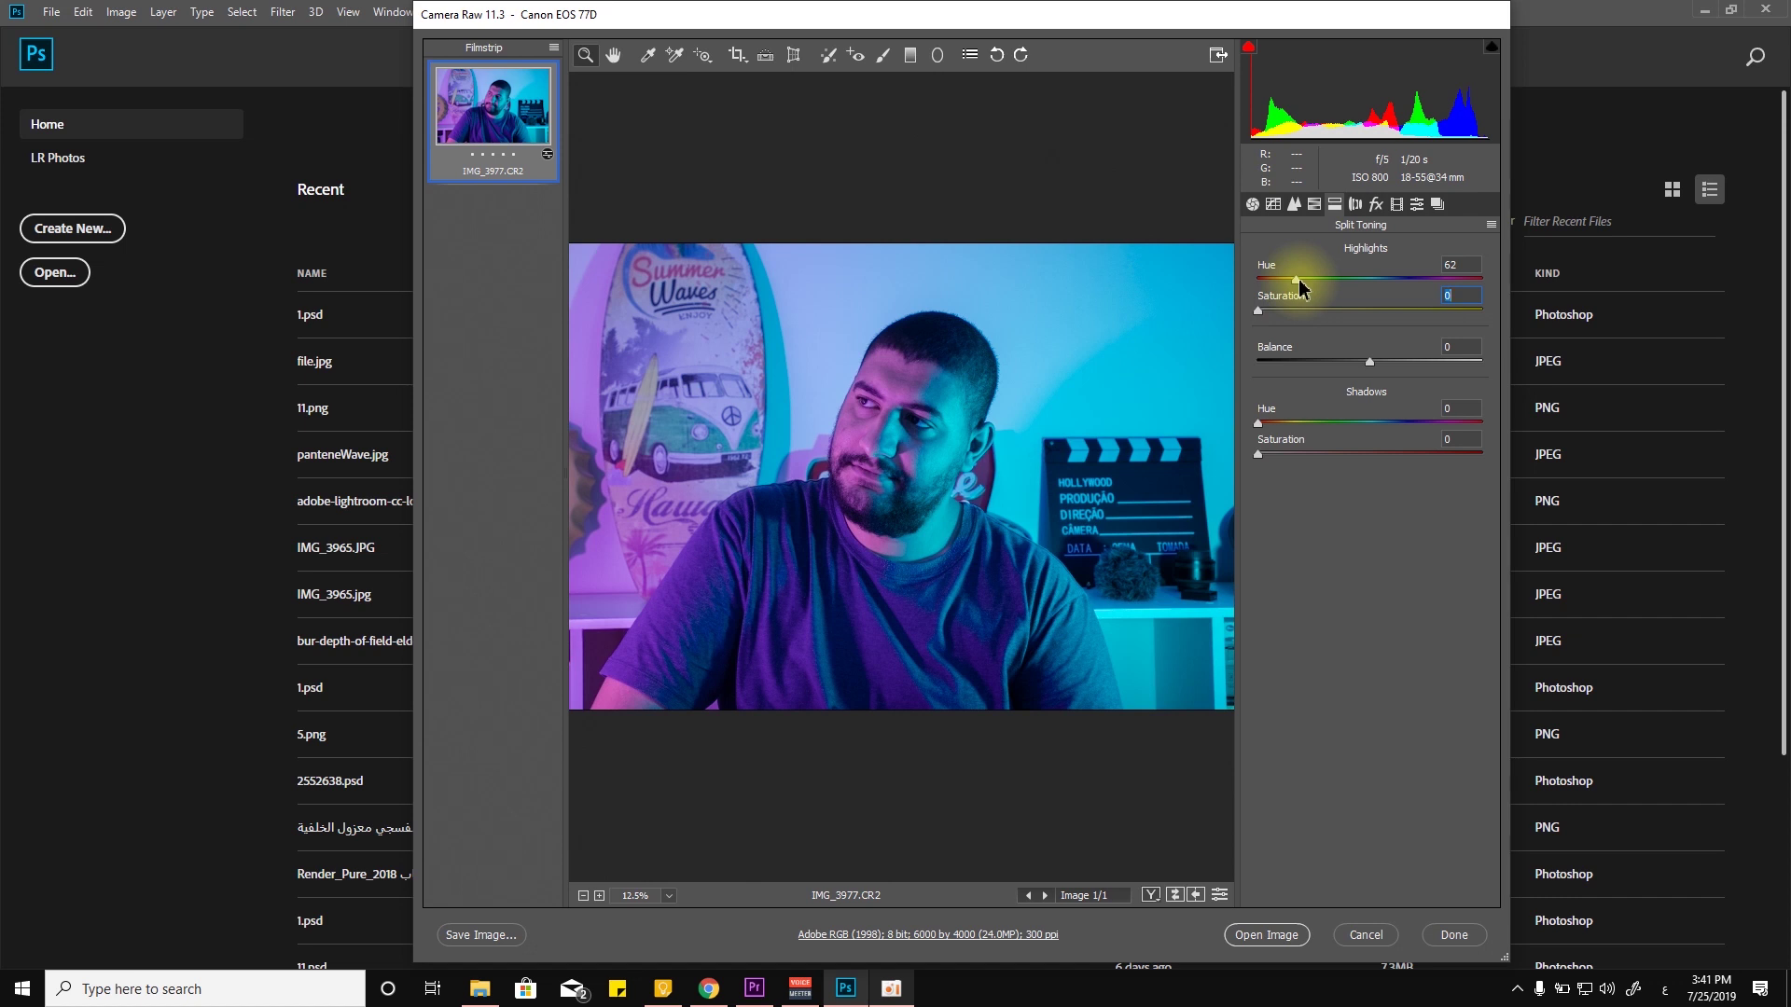
- Set the split-toning Highlights to Hue 168 and Saturation 7
{"action": "left_click_drag", "start_coordinate": [1296, 280], "coordinate": [1352, 291]}
{"action": "type", "text": "168"}
{"action": "key", "text": "Tab"}
{"action": "type", "text": "7"}
{"action": "key", "text": "Tab"}
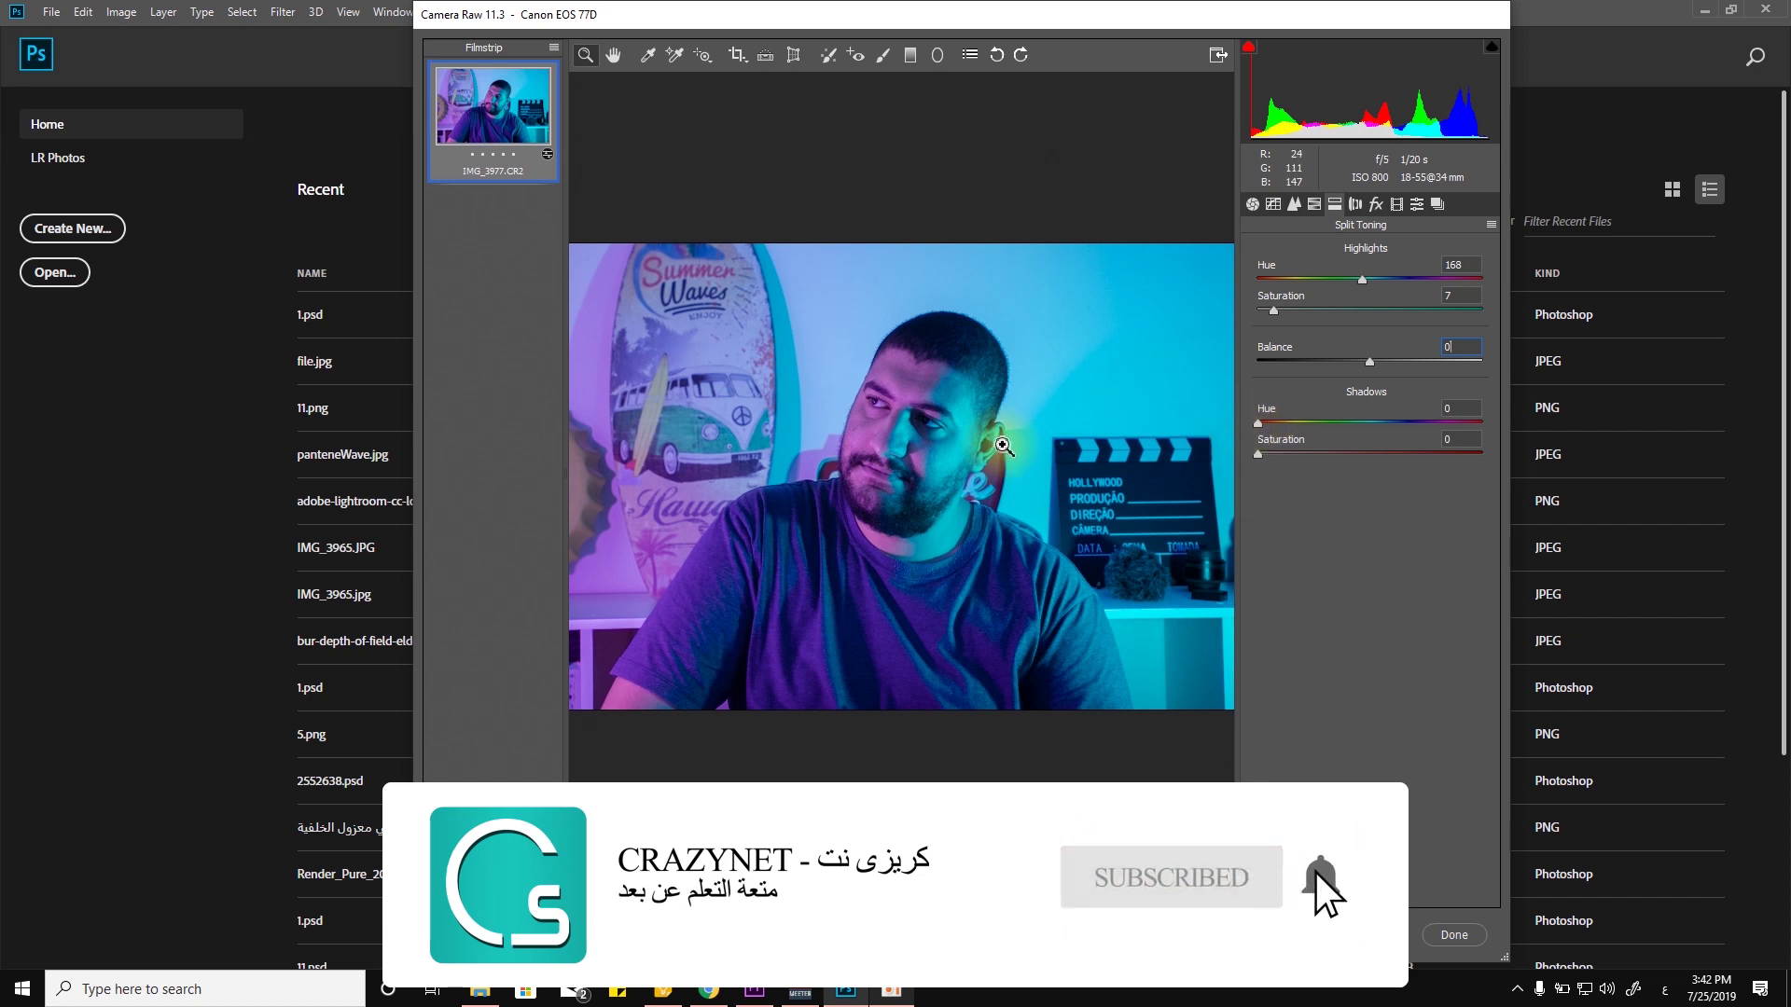
- Set the split-toning Shadows to Hue 251 and Saturation 24, and open the Lens Corrections settings
{"action": "left_click_drag", "start_coordinate": [1261, 429], "coordinate": [1416, 436]}
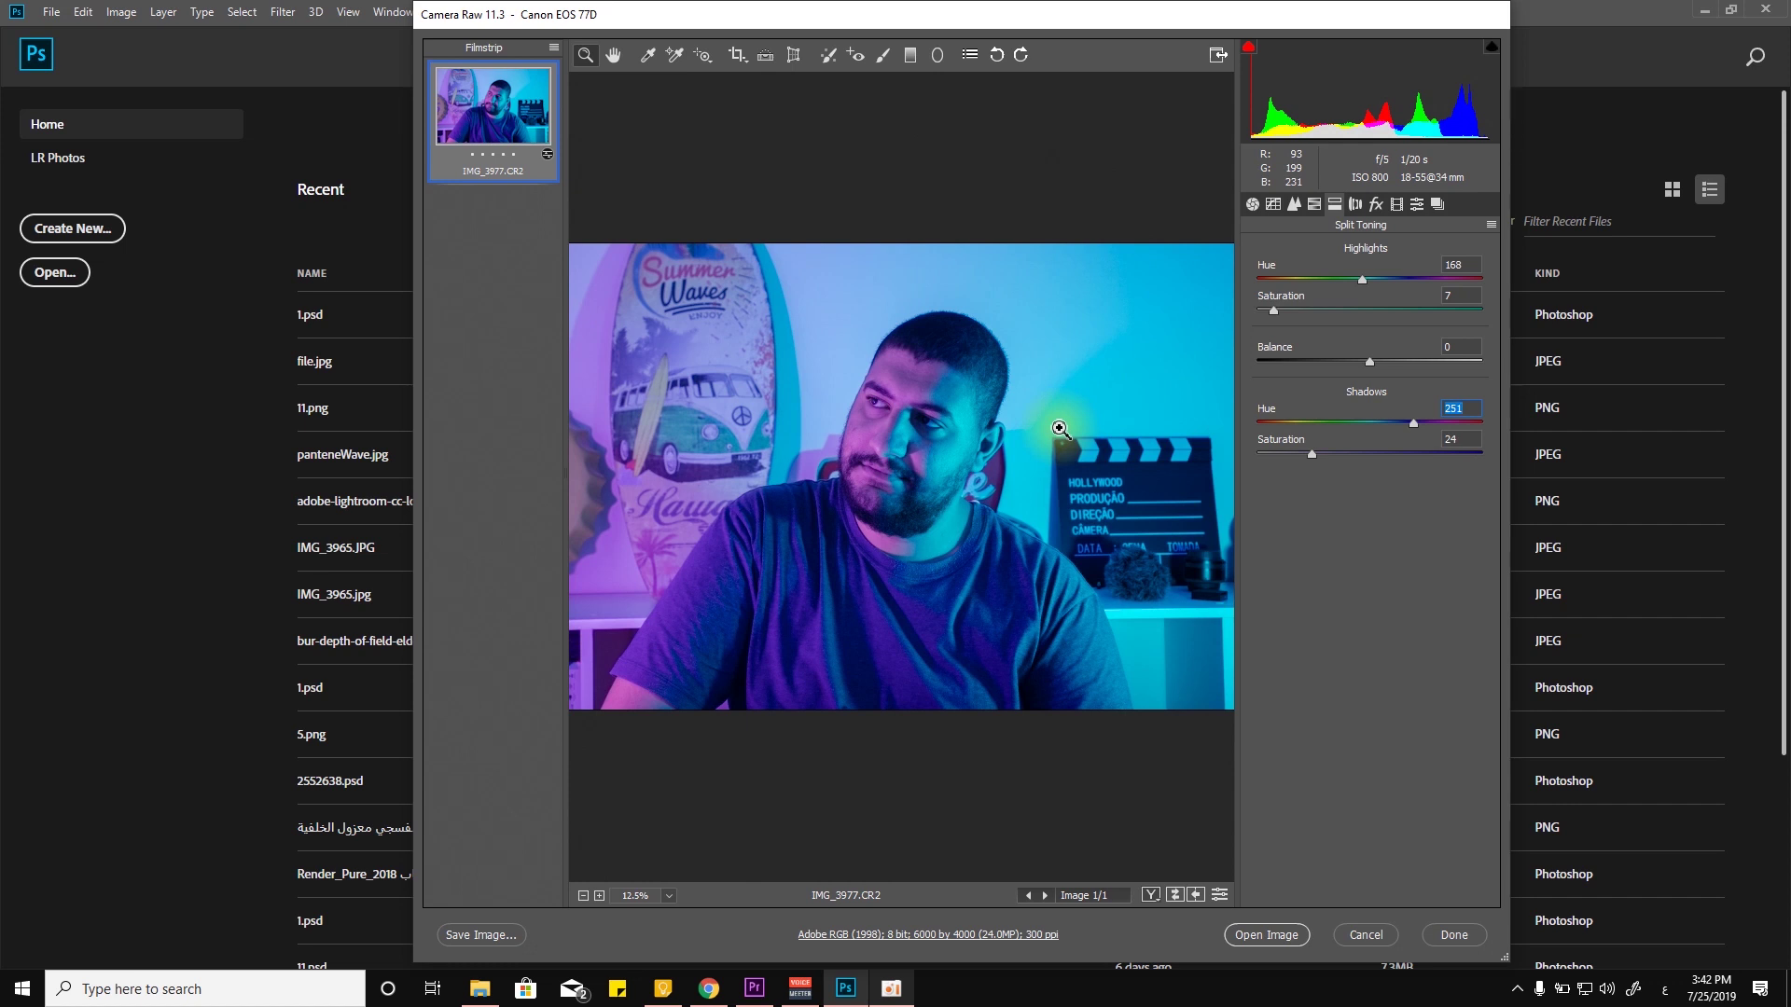
{"action": "mouse_move", "coordinate": [1324, 454]}
{"action": "left_mouse_down"}
{"action": "mouse_move", "coordinate": [1351, 459]}
{"action": "mouse_move", "coordinate": [1283, 453]}
{"action": "mouse_move", "coordinate": [1367, 455]}
{"action": "mouse_move", "coordinate": [1272, 451]}
{"action": "mouse_move", "coordinate": [1343, 455]}
{"action": "mouse_move", "coordinate": [1306, 466]}
{"action": "left_mouse_up"}
{"action": "key", "text": "ctrl+alt+6"}
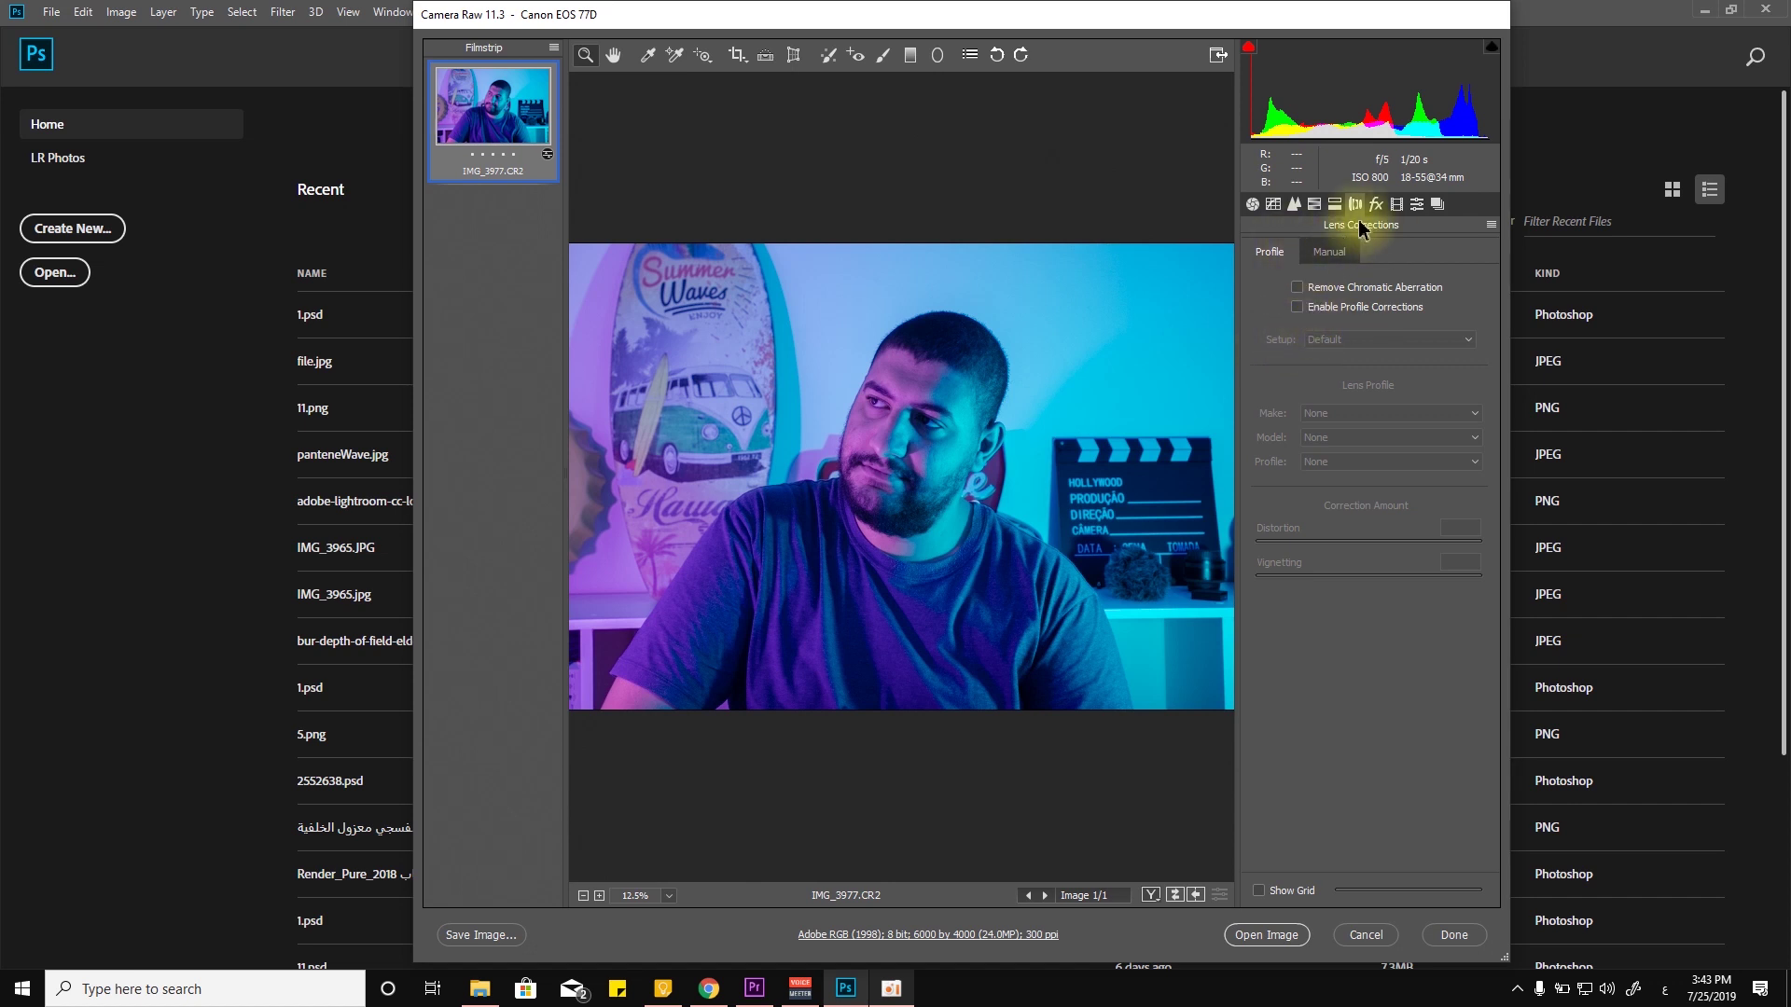
- Compare the portrait with and without the Canon lens profile corrections, and leave the profile corrections disabled
{"action": "left_click", "coordinate": [1296, 307]}
{"action": "left_click", "coordinate": [1298, 308]}
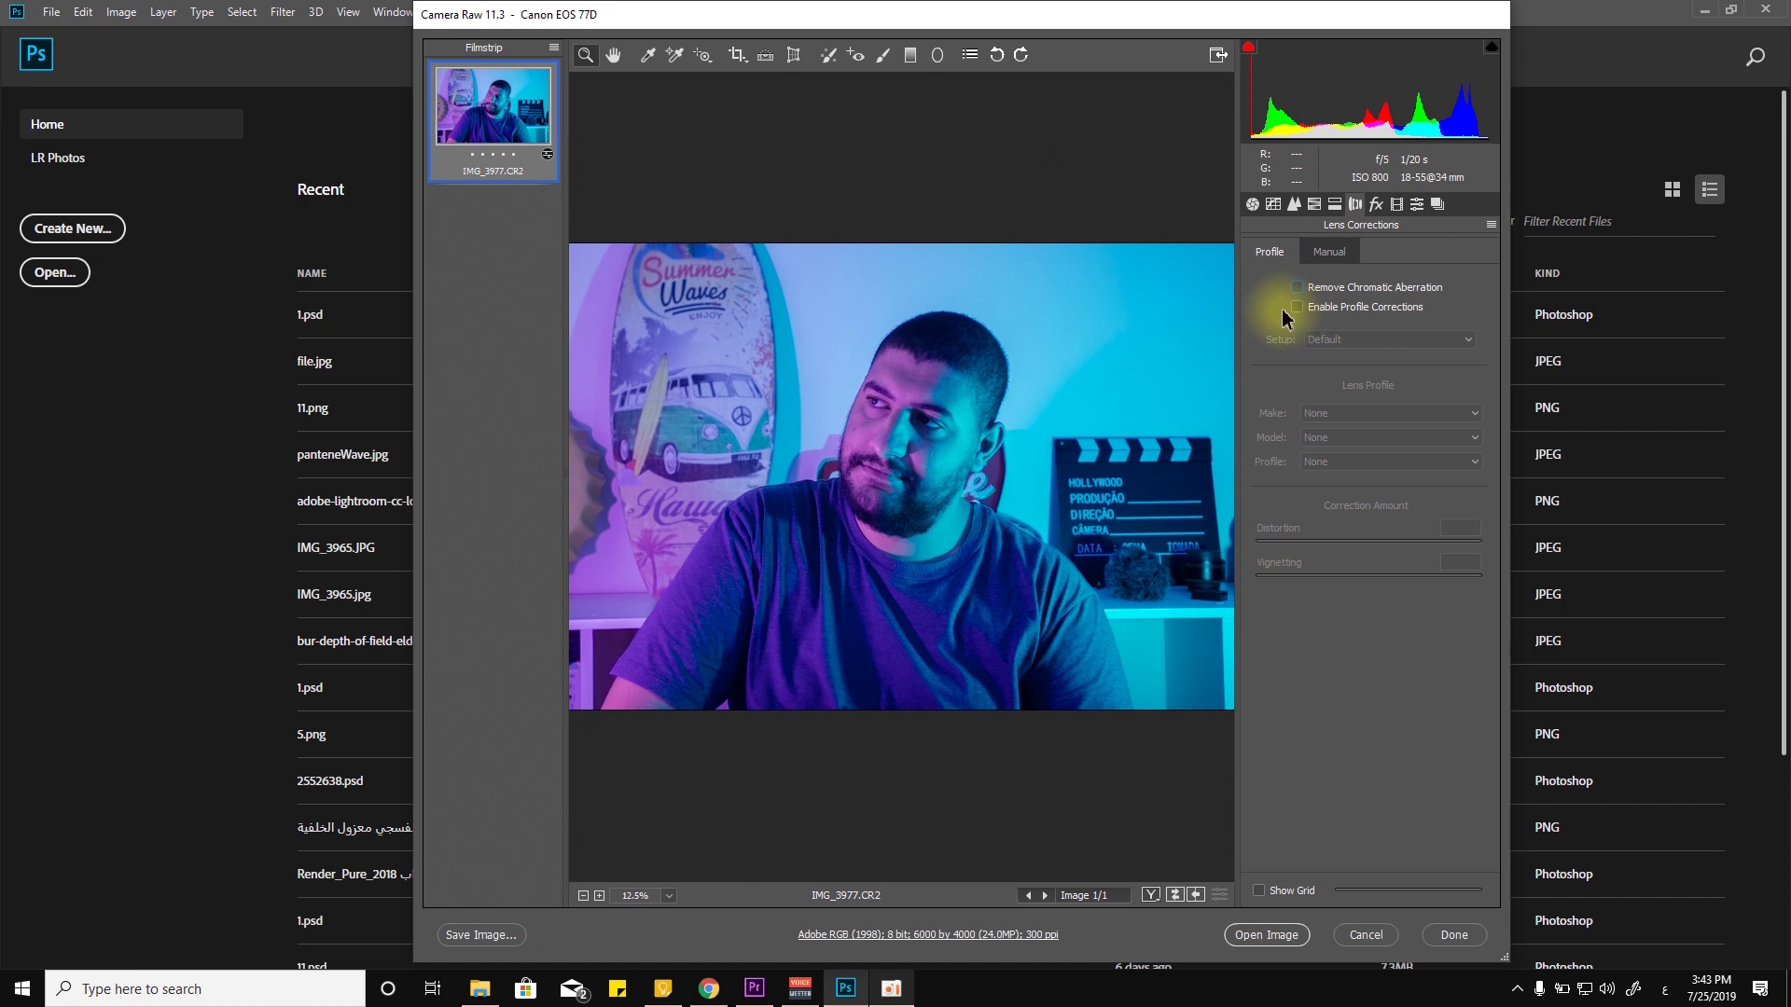
{"action": "left_click", "coordinate": [1296, 307]}
{"action": "left_click", "coordinate": [1296, 307]}
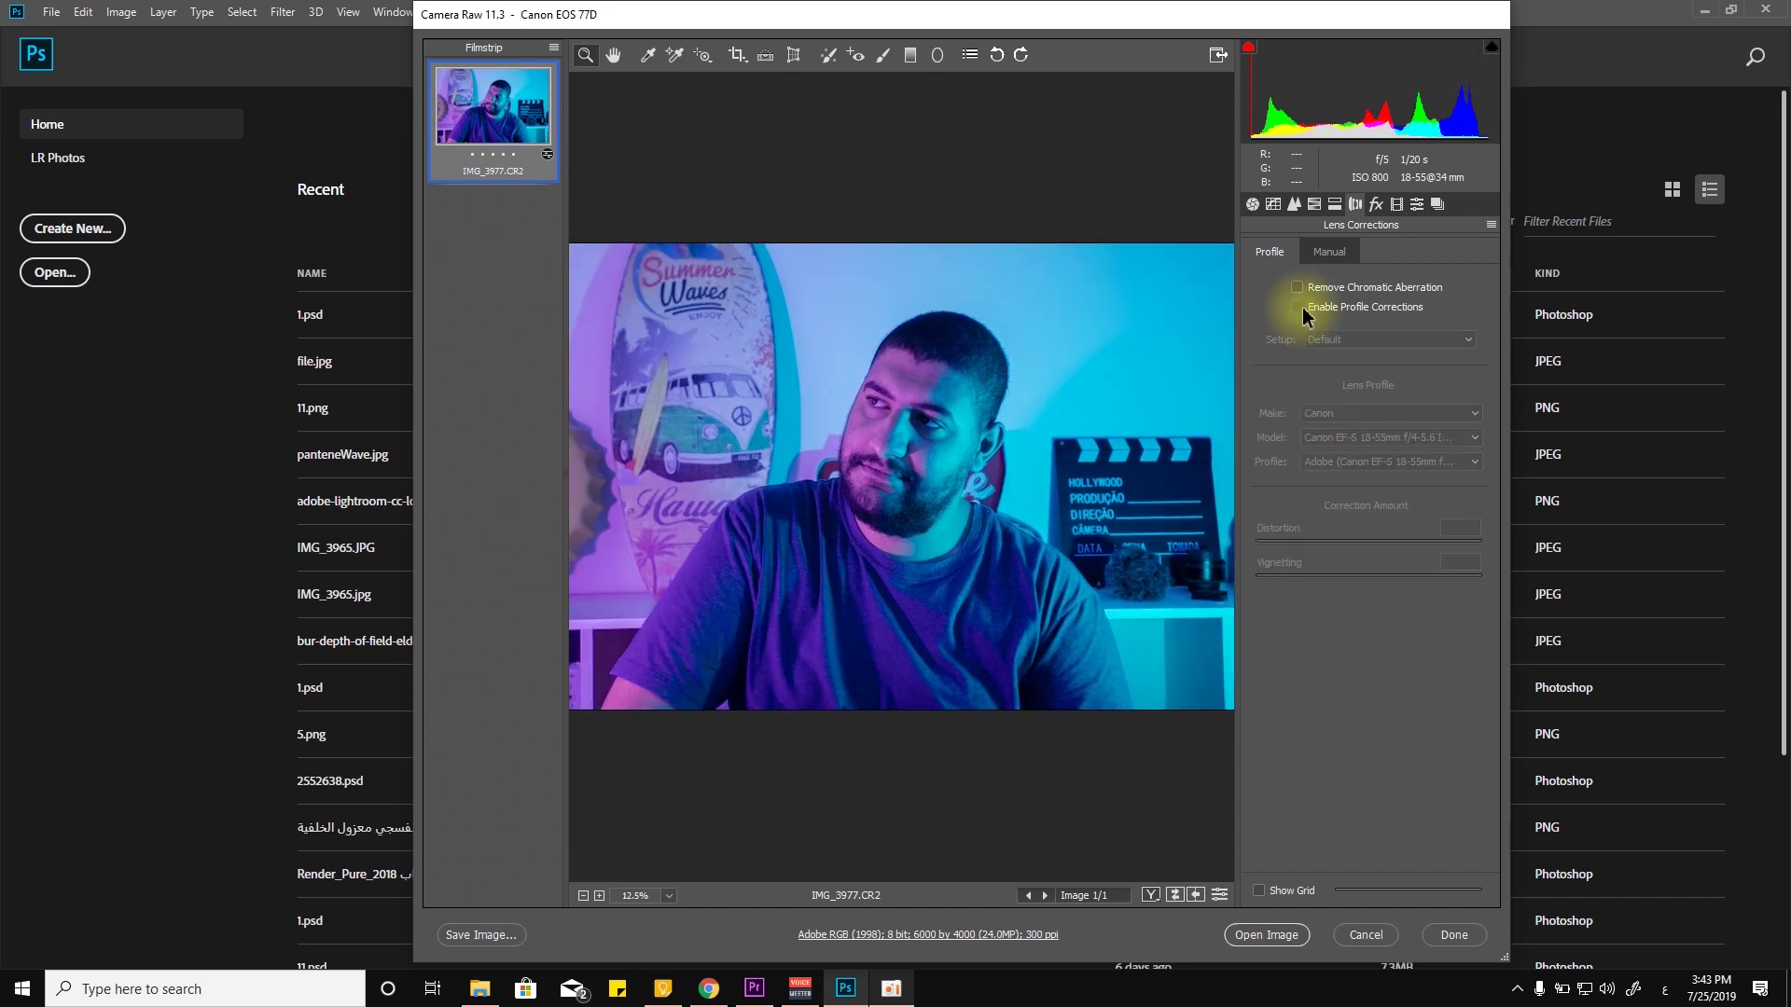
{"action": "left_click", "coordinate": [1304, 317]}
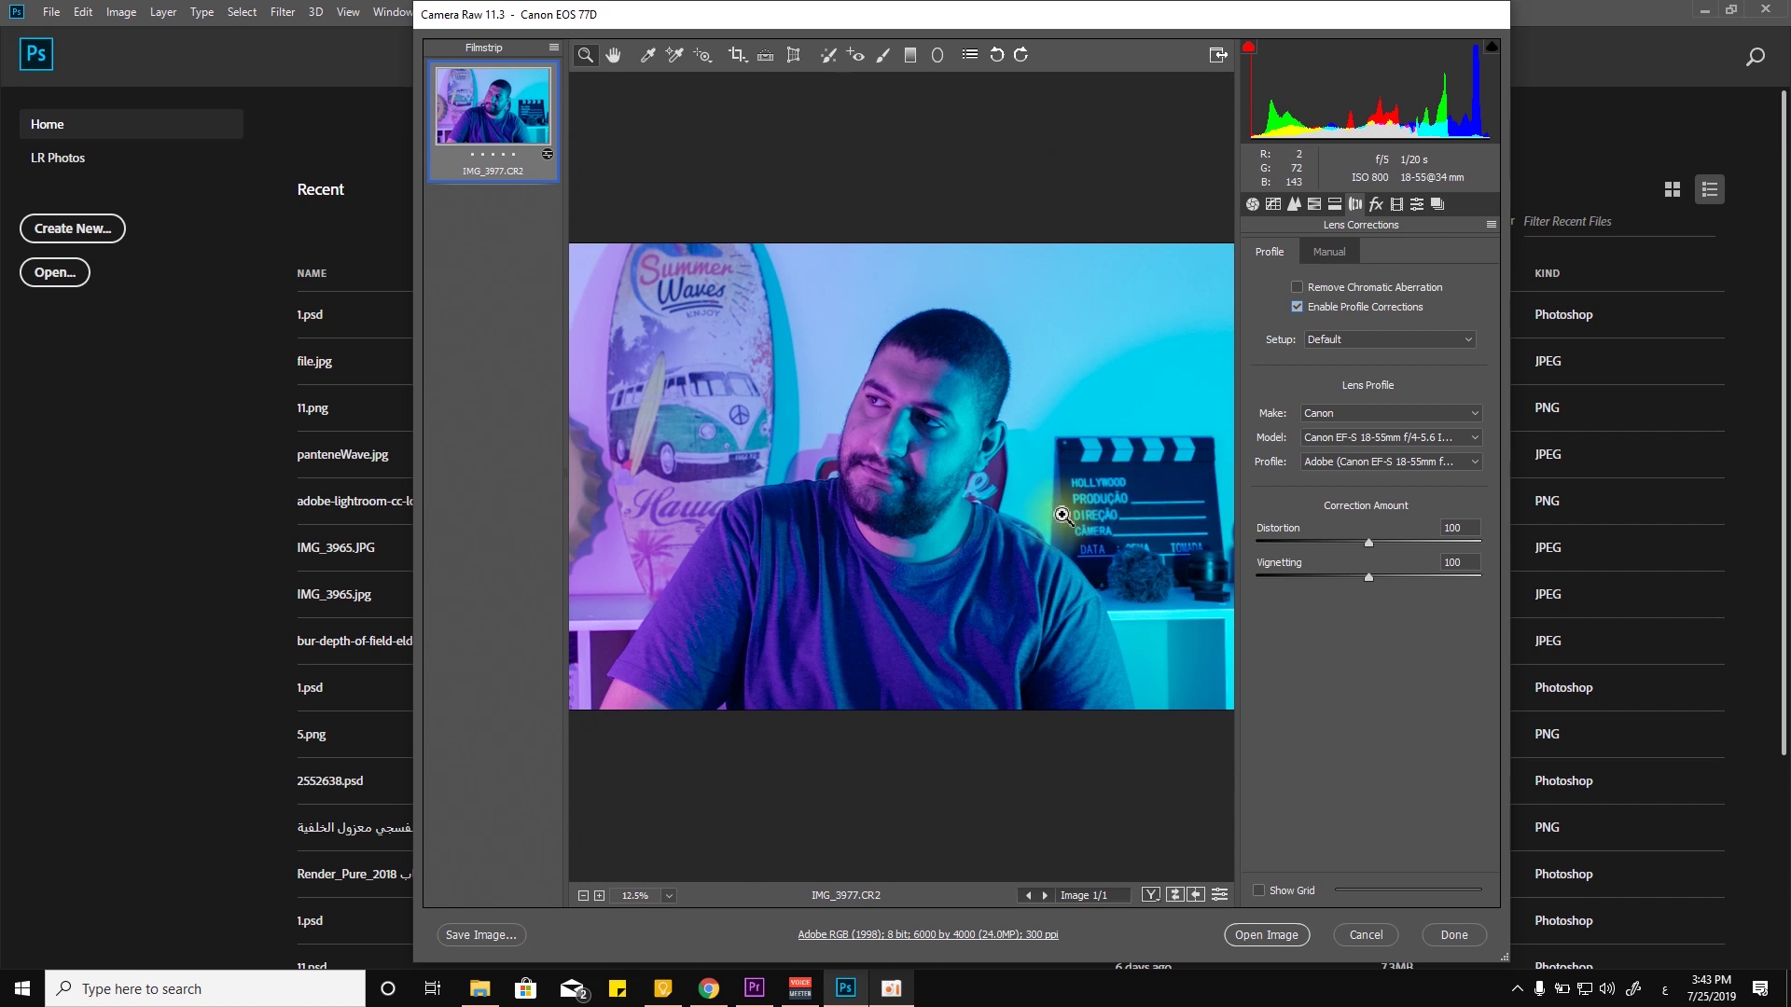
{"action": "left_click", "coordinate": [1298, 308]}
{"action": "left_click", "coordinate": [1298, 307]}
{"action": "left_click", "coordinate": [1298, 308]}
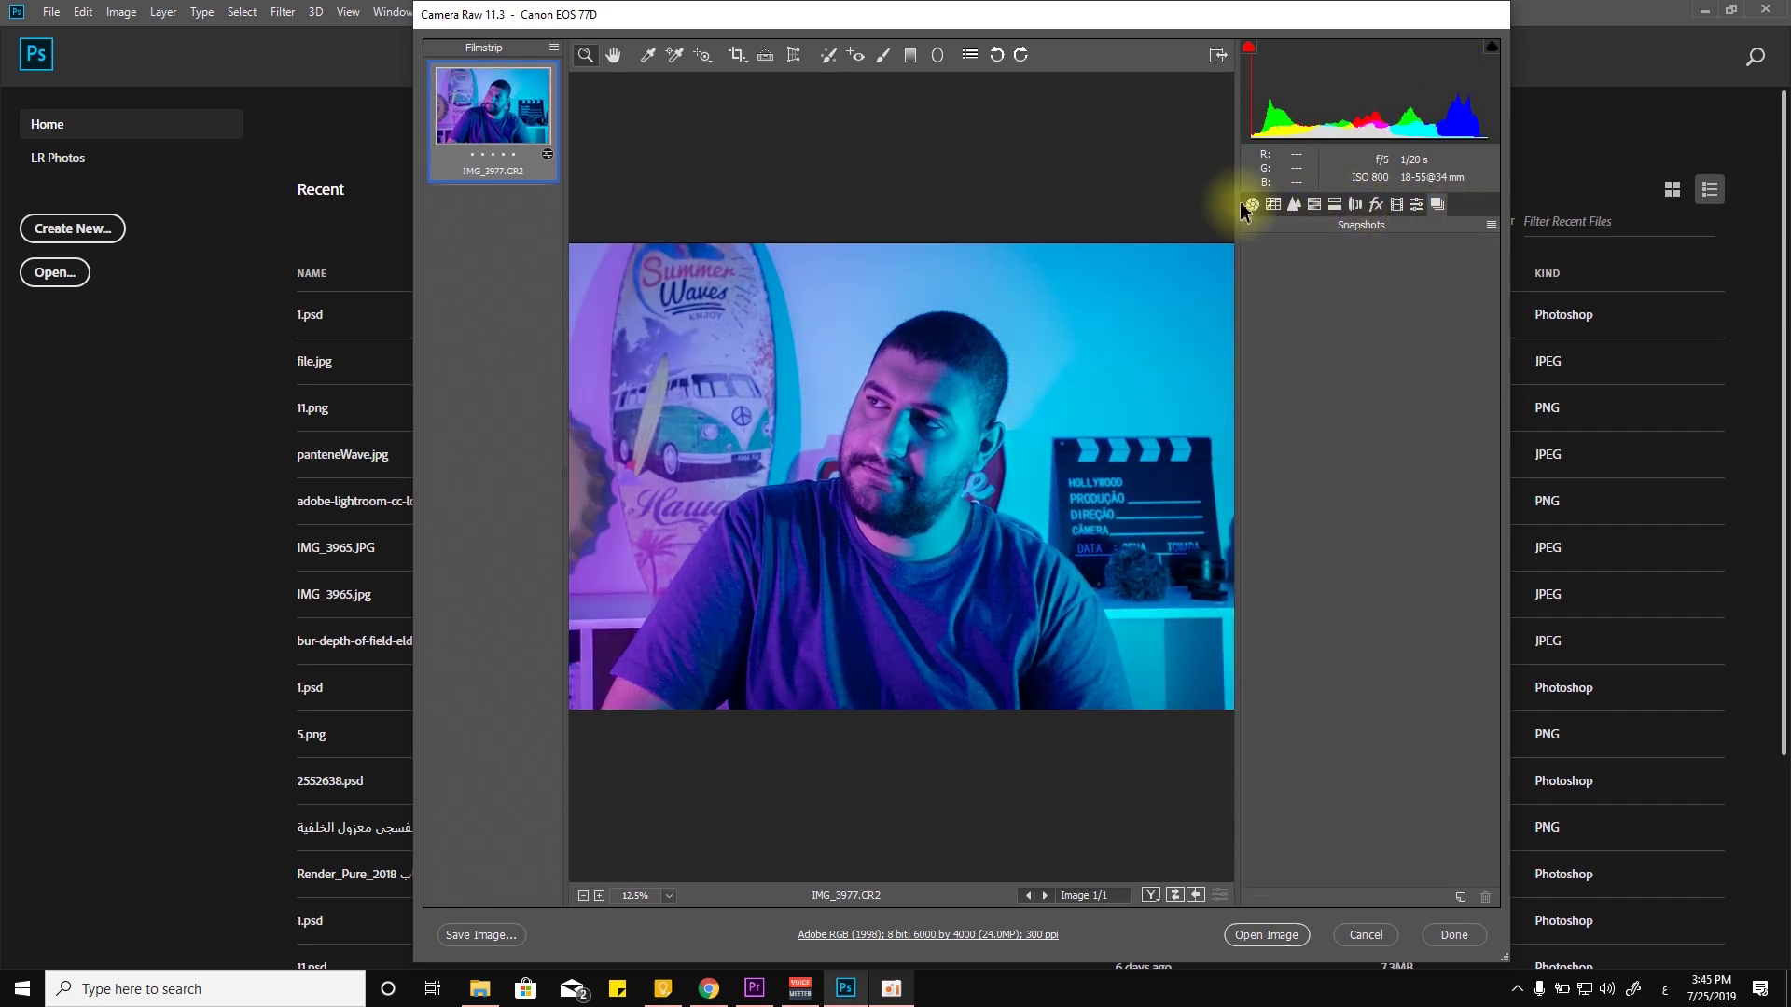
- Return to the Basic adjustments and open the edited raw portrait as a Photoshop document
{"action": "left_click", "coordinate": [1252, 204]}
{"action": "left_click", "coordinate": [1268, 934]}
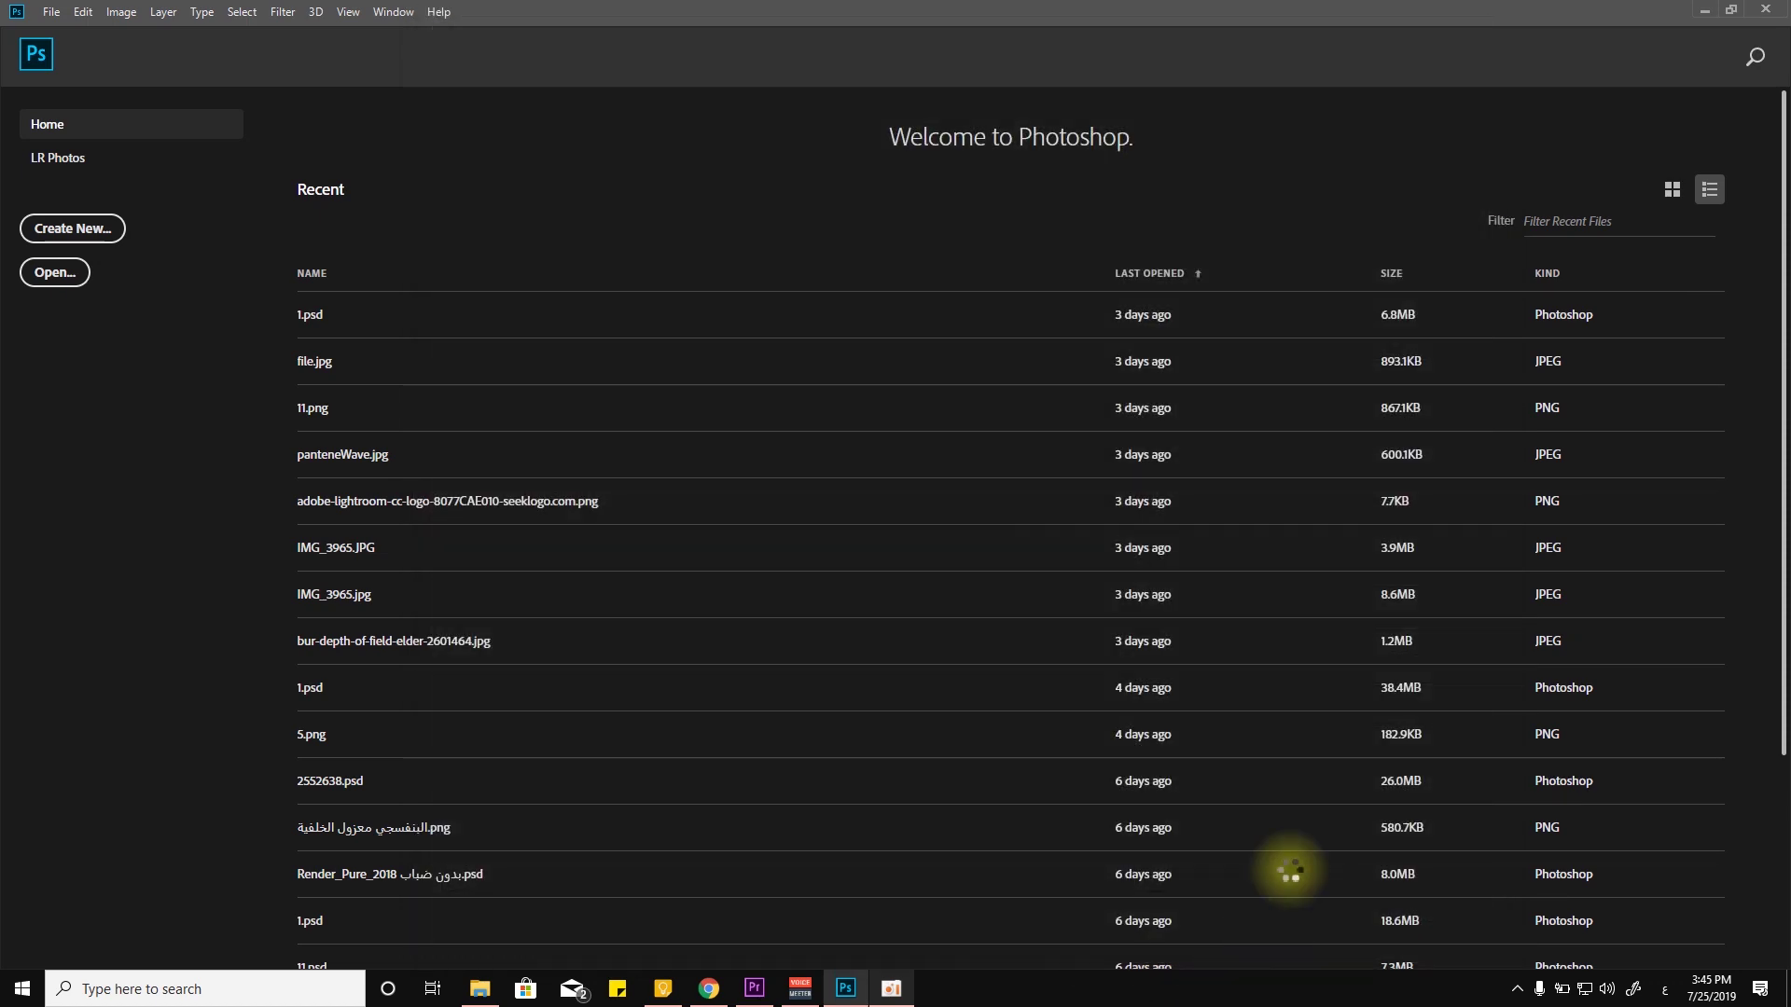
{"action": "scroll", "coordinate": [911, 519], "scroll_direction": "down", "scroll_amount": 2}
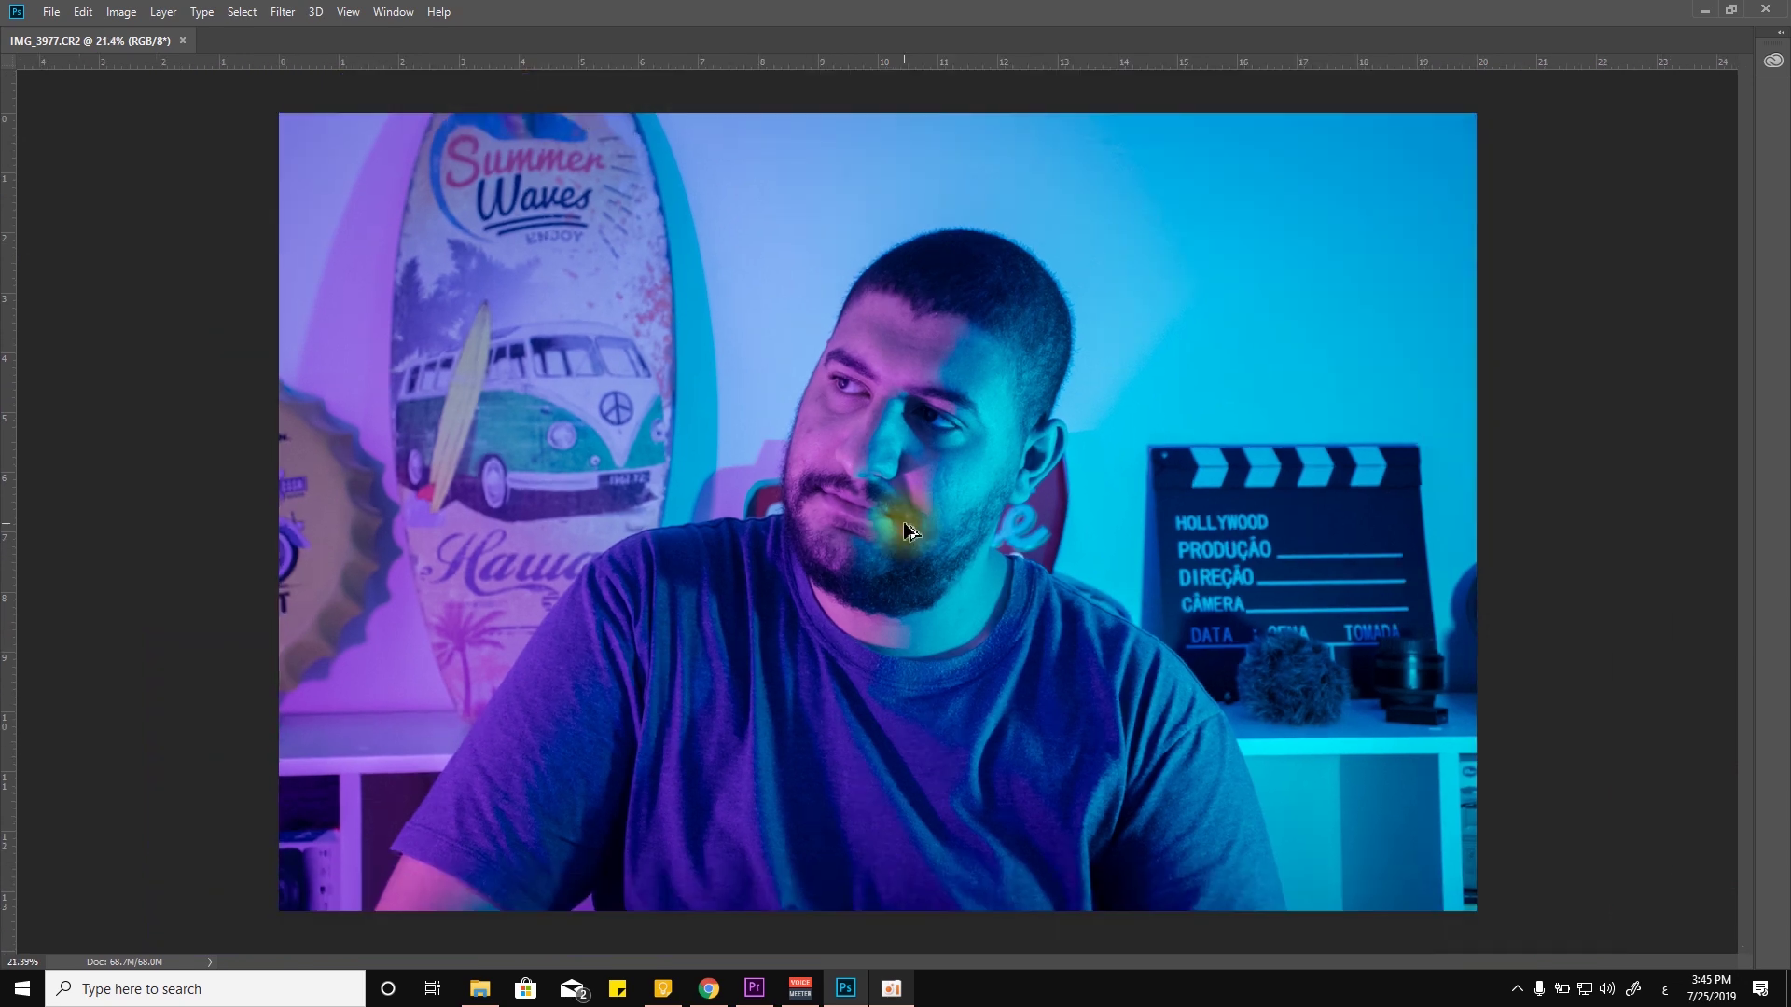
- Save the portrait to the Desktop in Photoshop (PSD) format under the name صورة 1
{"action": "left_click", "coordinate": [52, 12]}
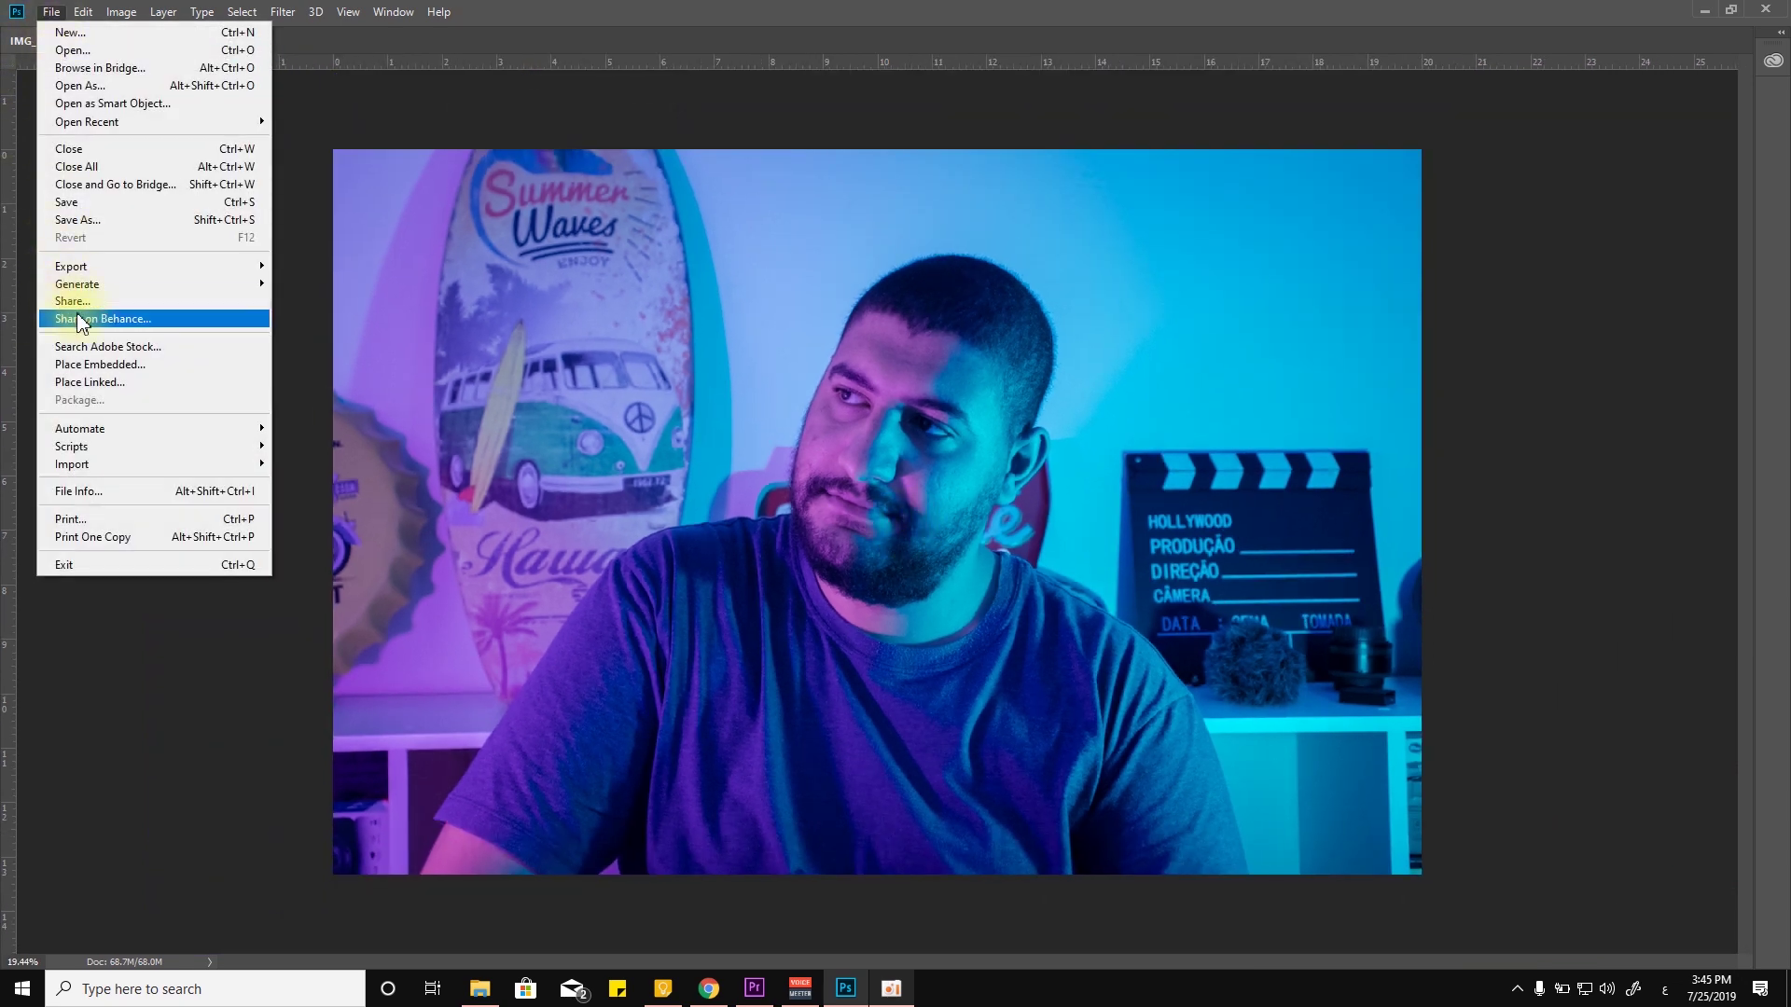
{"action": "mouse_move", "coordinate": [134, 271]}
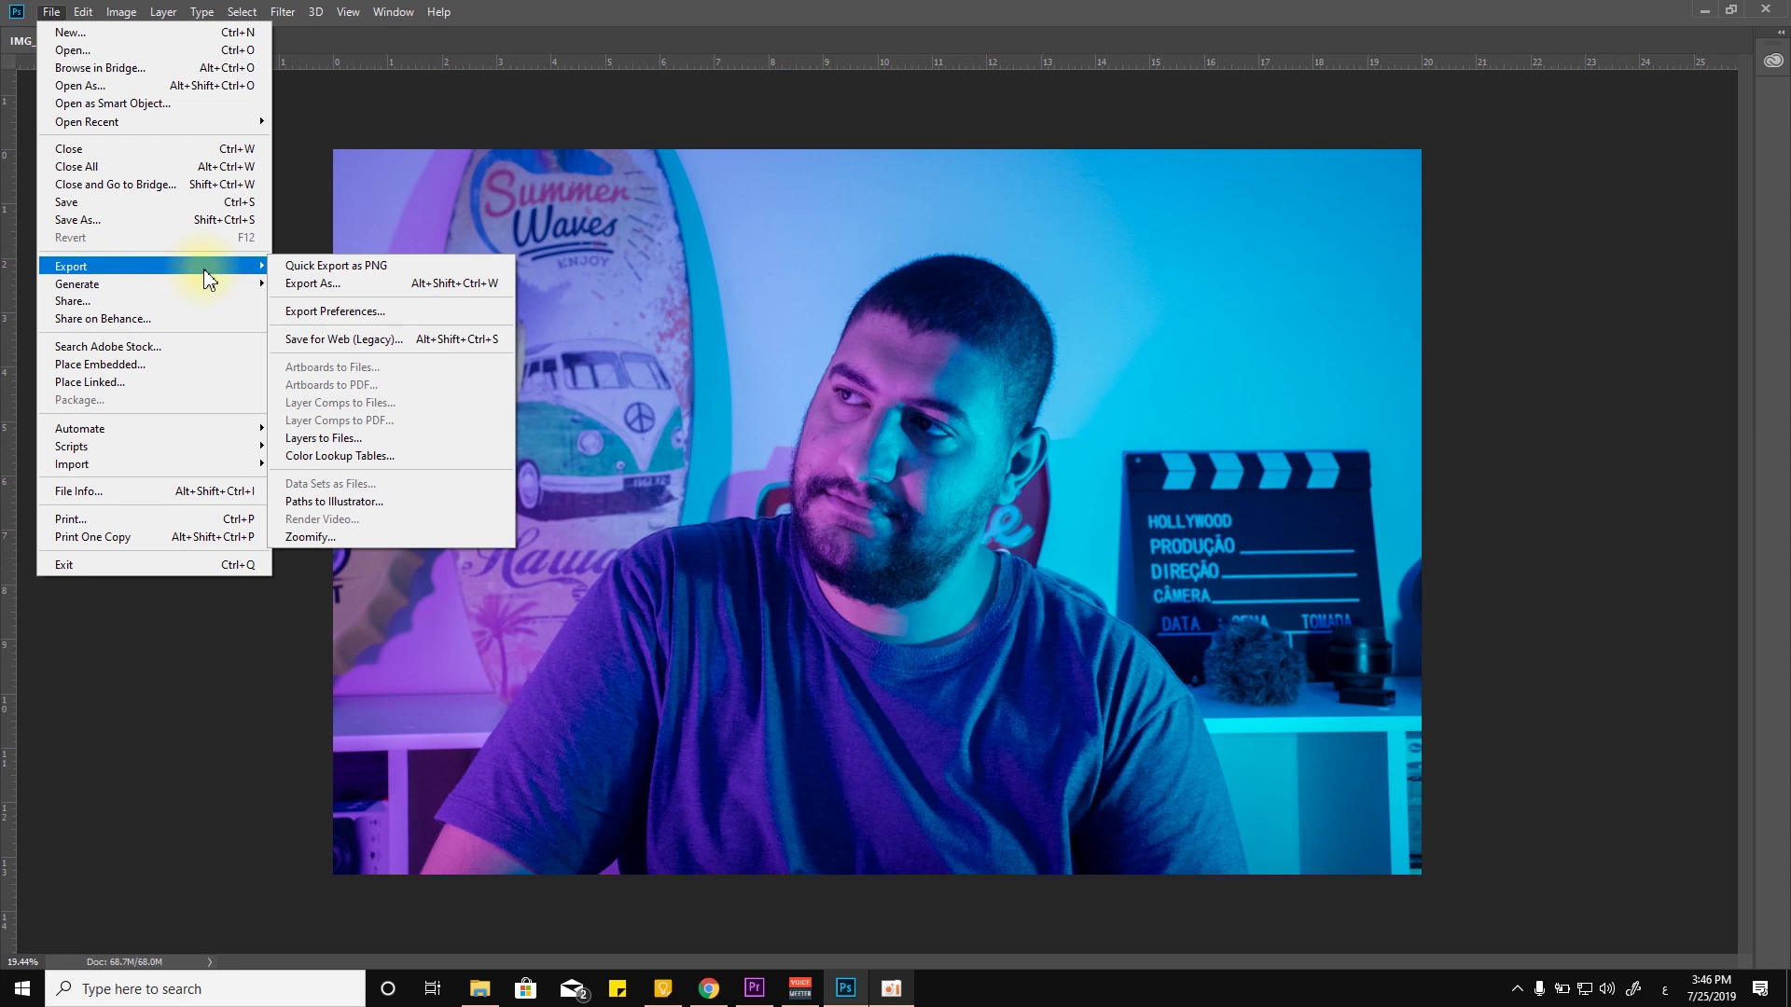
{"action": "left_click", "coordinate": [103, 220]}
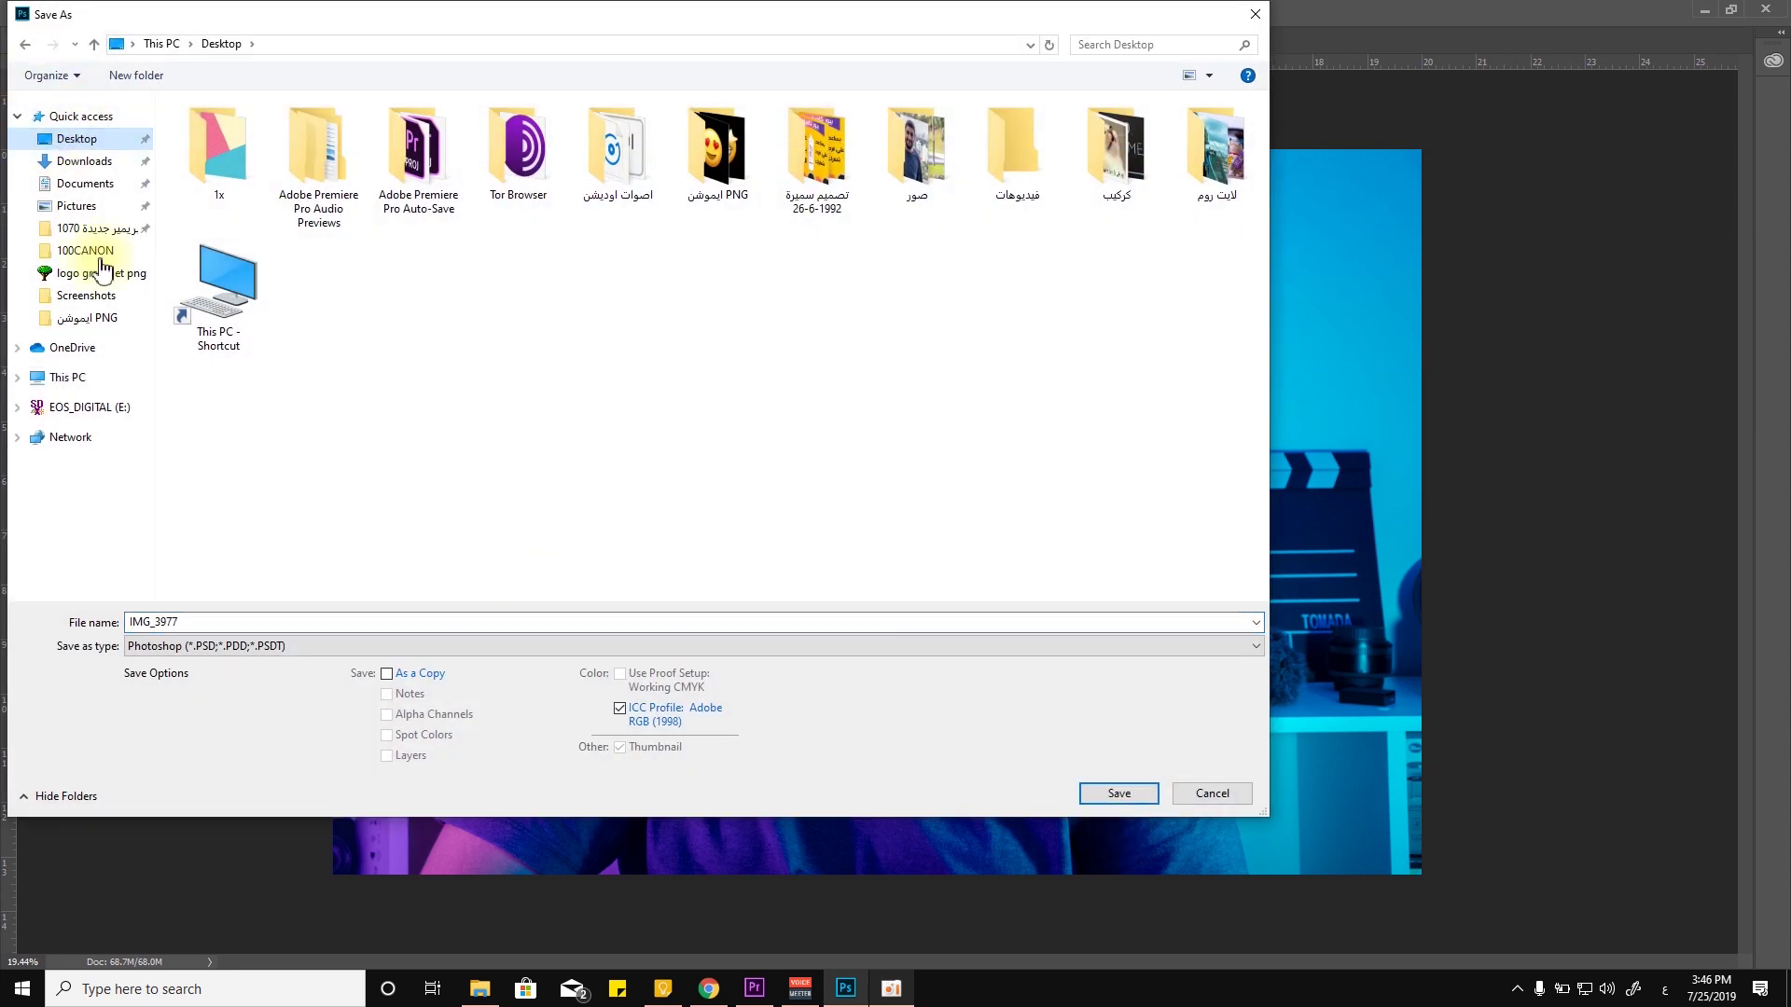
{"action": "left_click", "coordinate": [232, 653]}
{"action": "left_click", "coordinate": [236, 642]}
{"action": "double_click", "coordinate": [234, 624]}
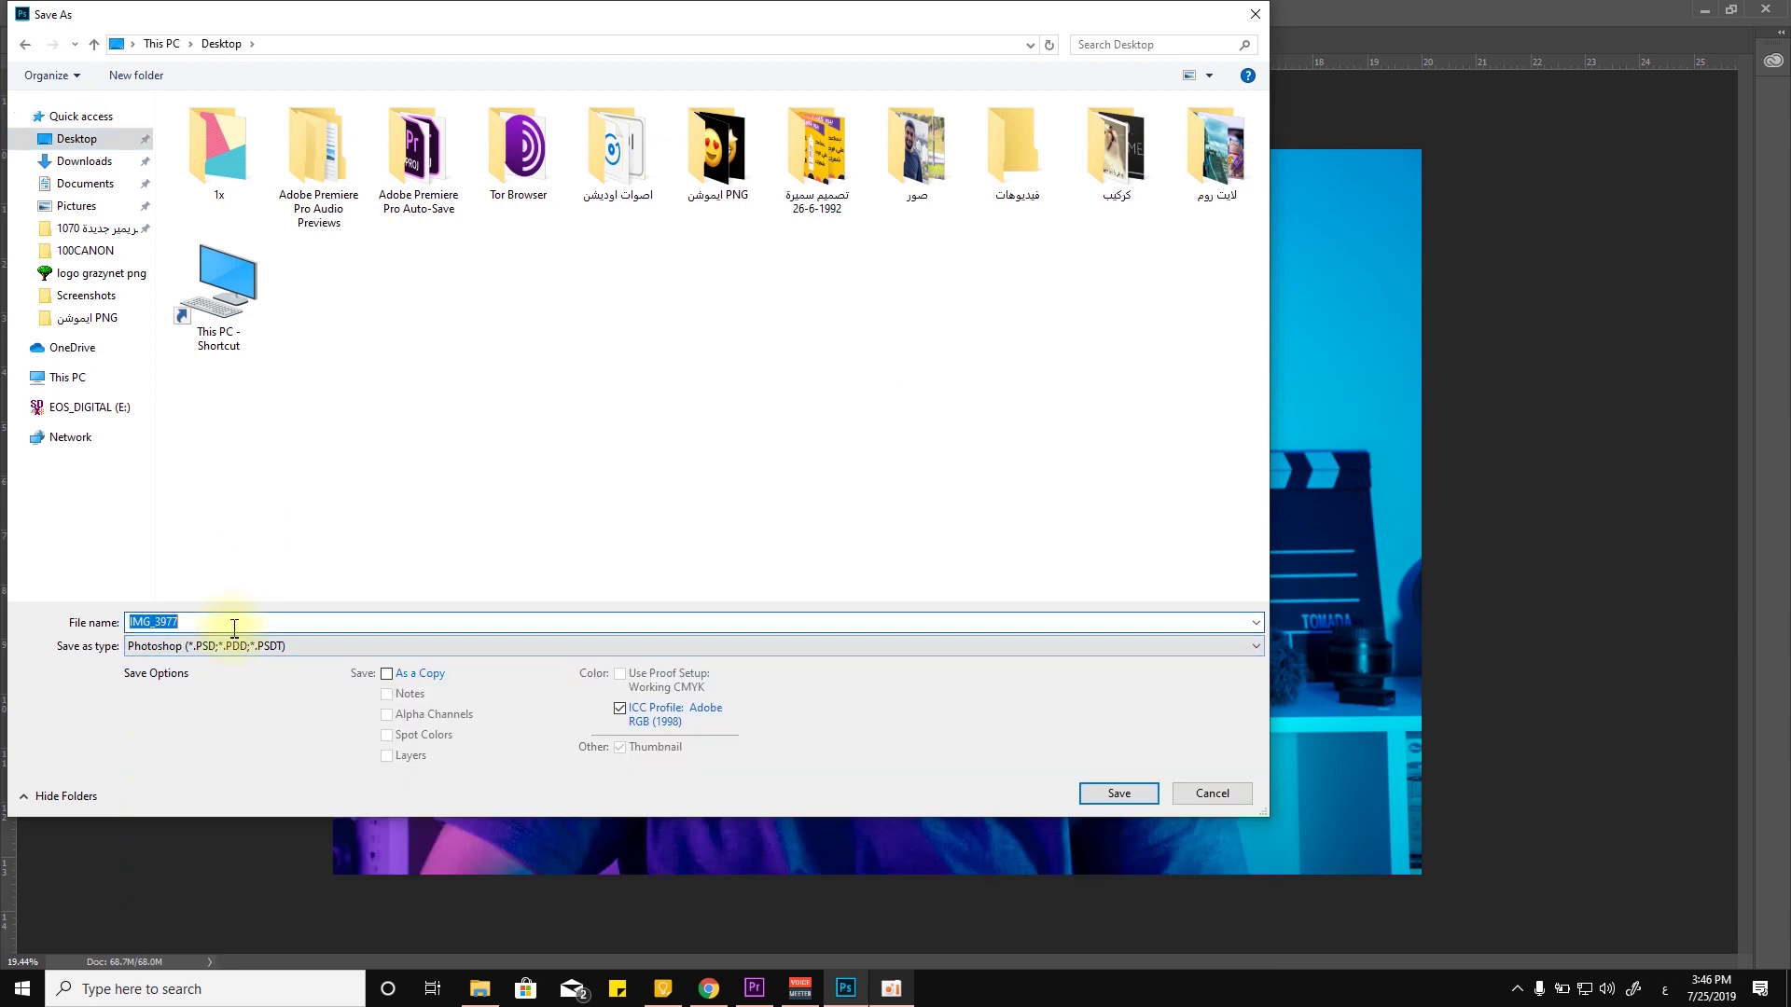
{"action": "type", "text": "صورة1"}
{"action": "key", "text": "Return"}
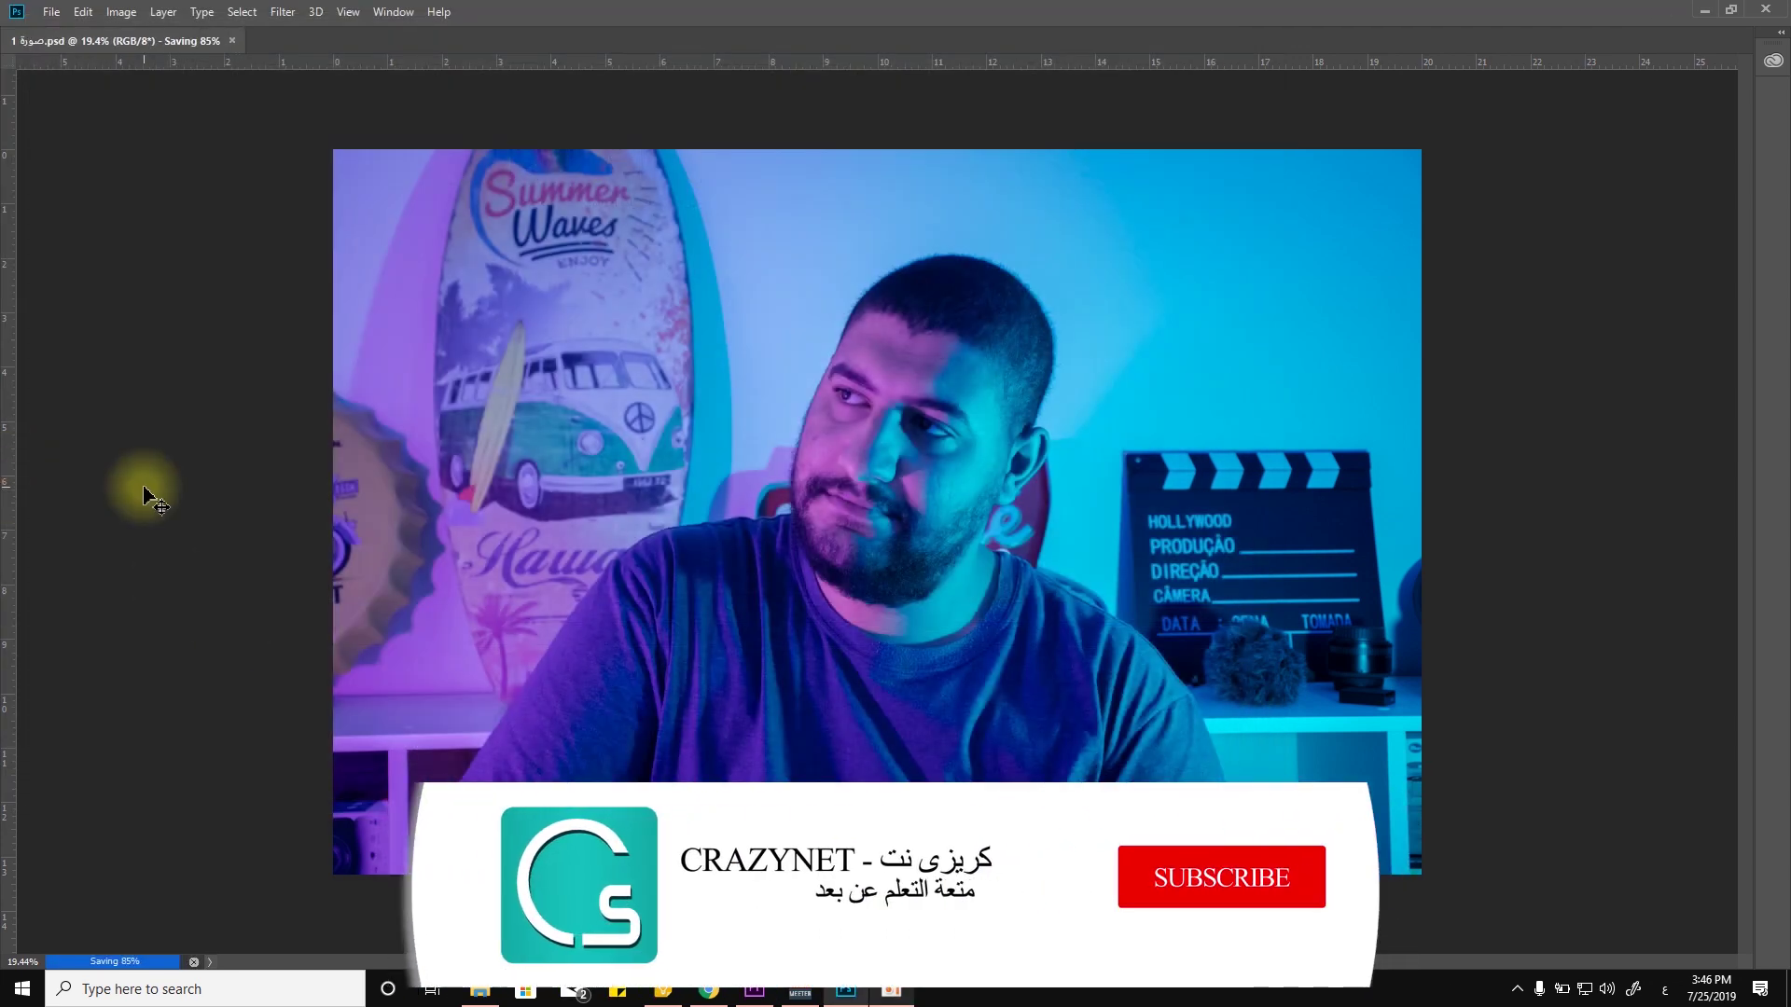
- Save the portrait to the Desktop as a JPEG named صورة 1 with Maximum quality 12 and the Progressive format option
{"action": "left_click", "coordinate": [52, 12]}
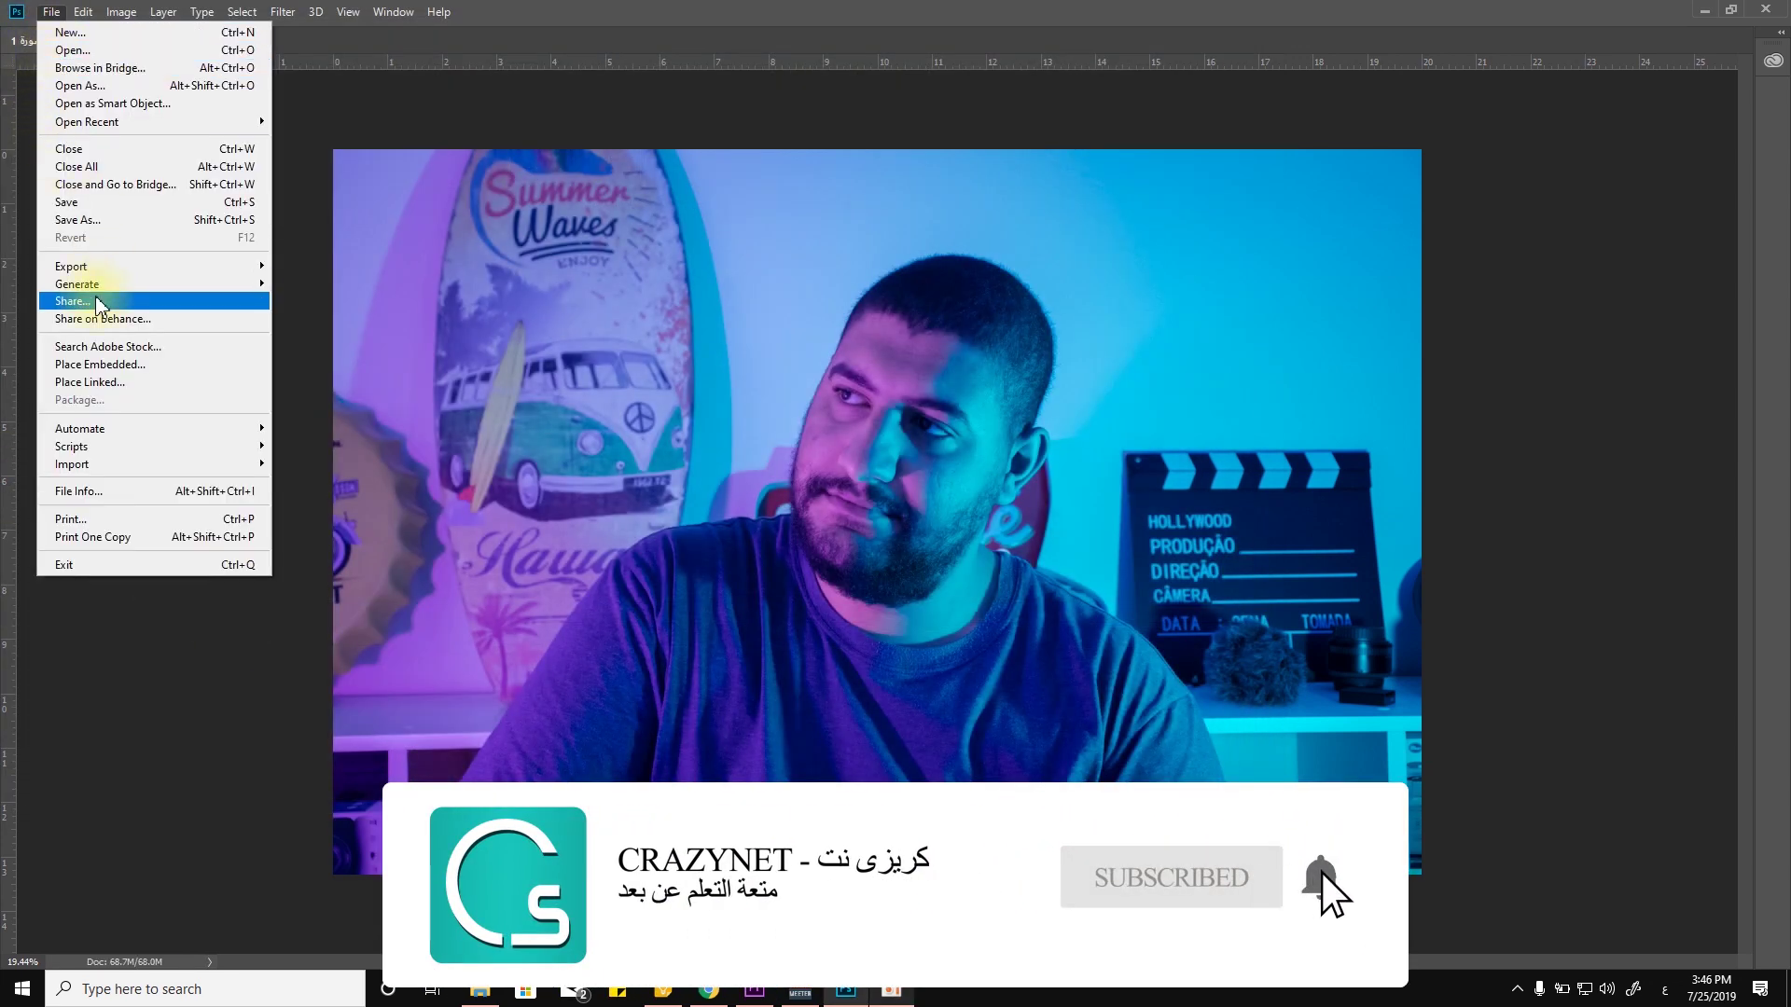
{"action": "left_click", "coordinate": [78, 220]}
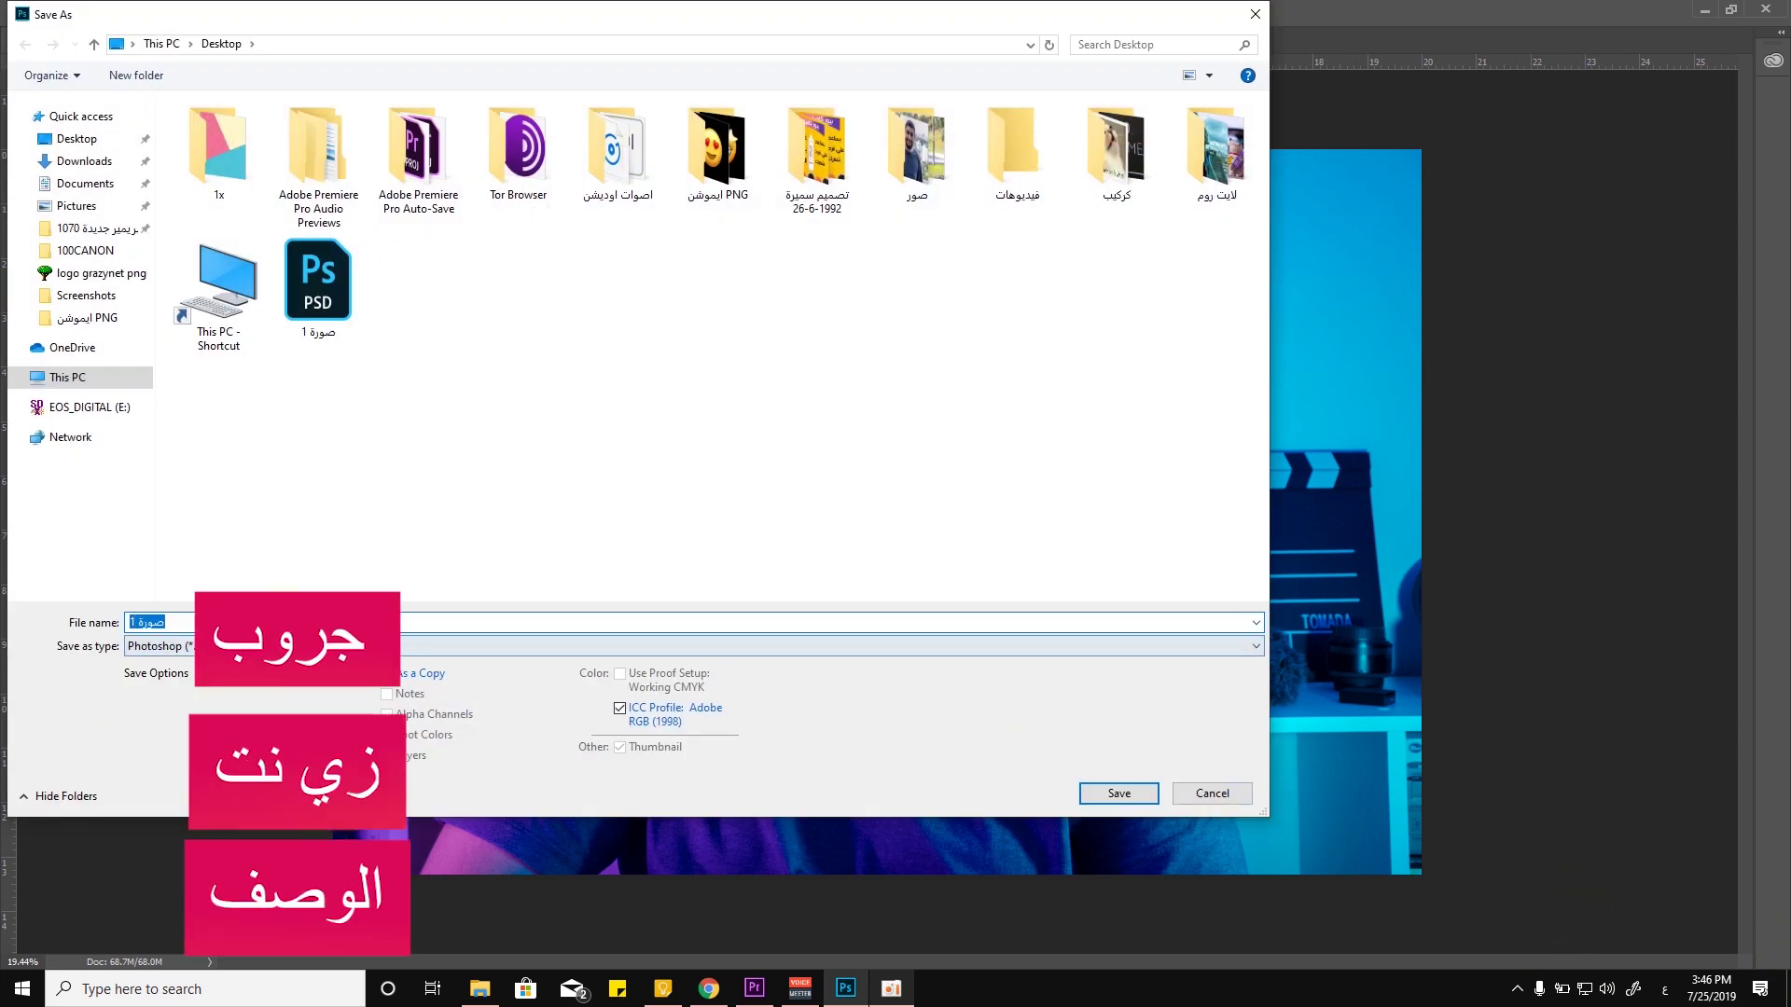
{"action": "left_click", "coordinate": [653, 645]}
{"action": "left_click", "coordinate": [186, 709]}
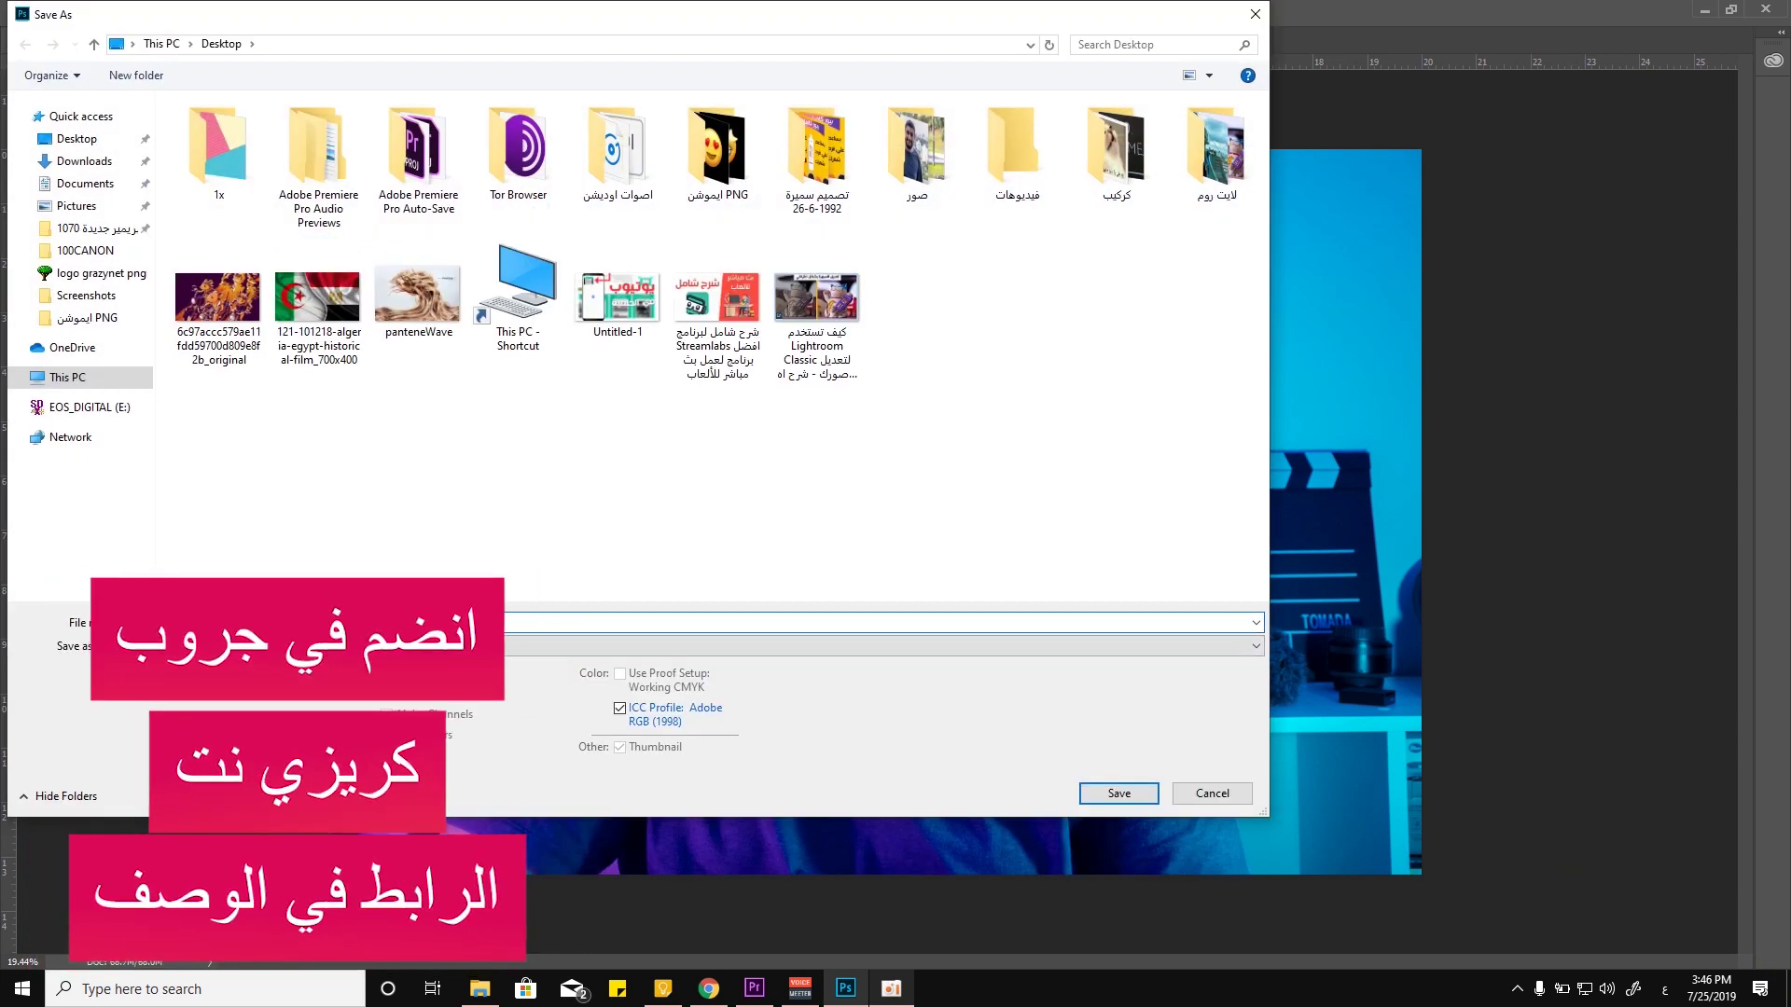
{"action": "left_click", "coordinate": [1119, 793]}
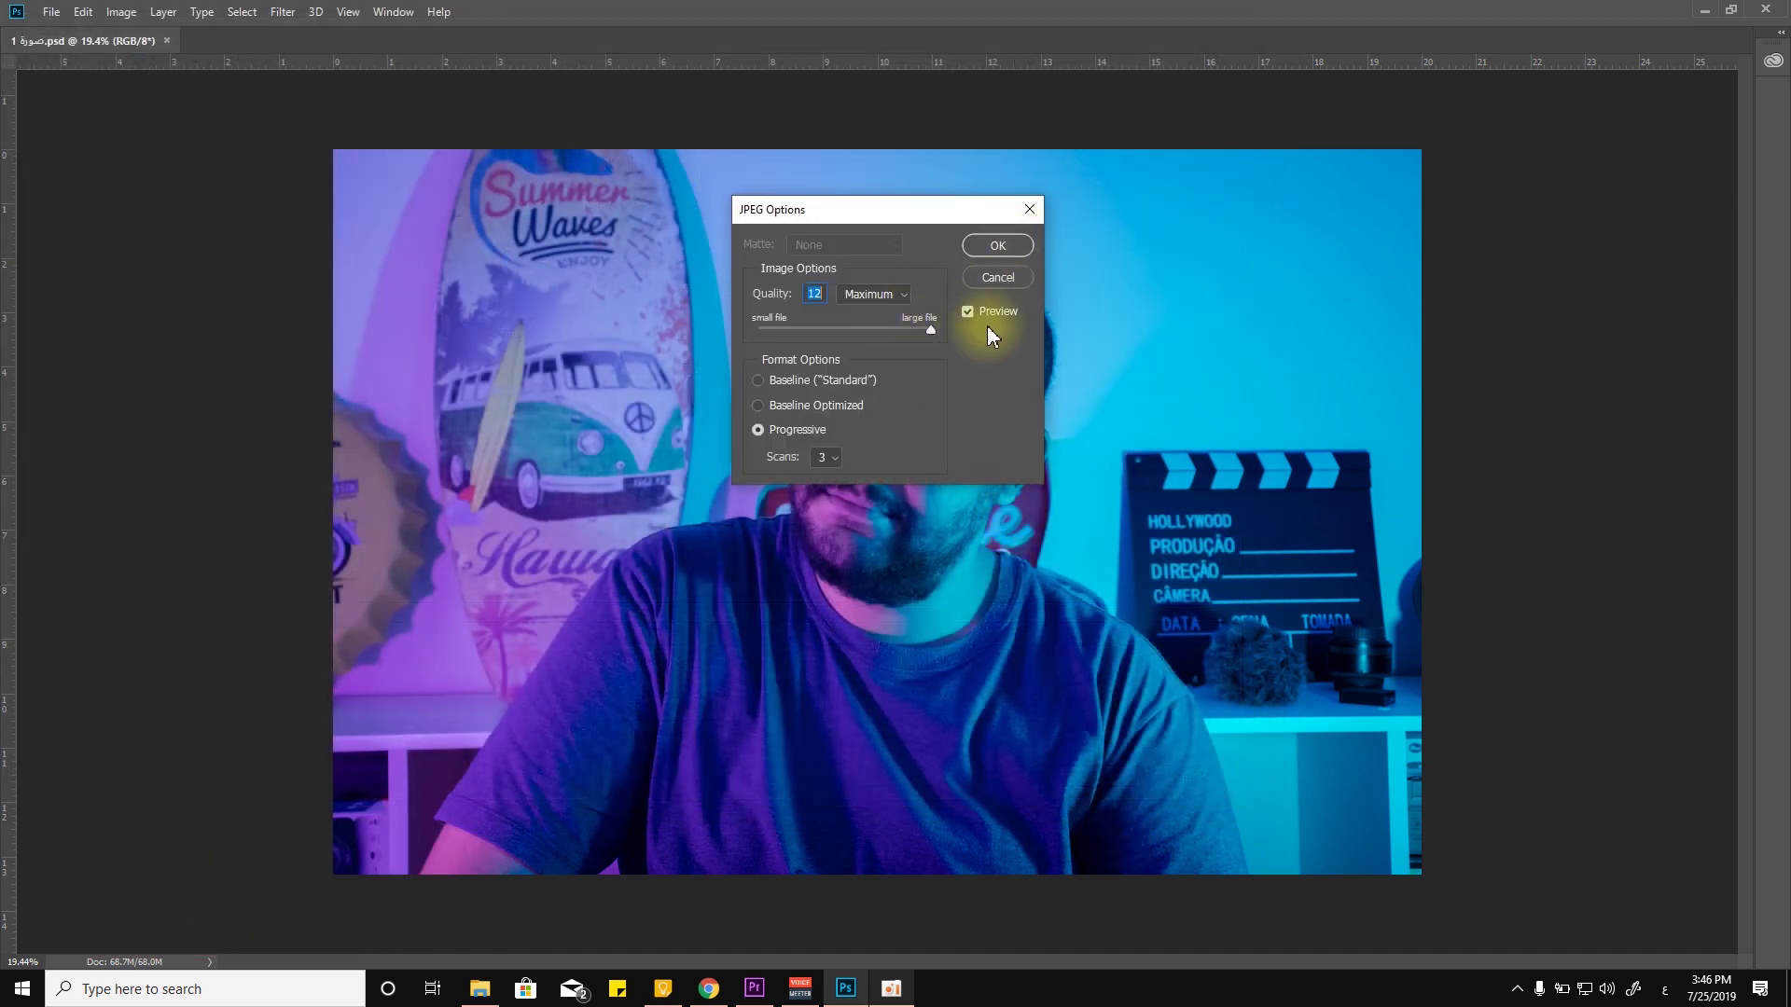
{"action": "left_click", "coordinate": [1026, 248]}
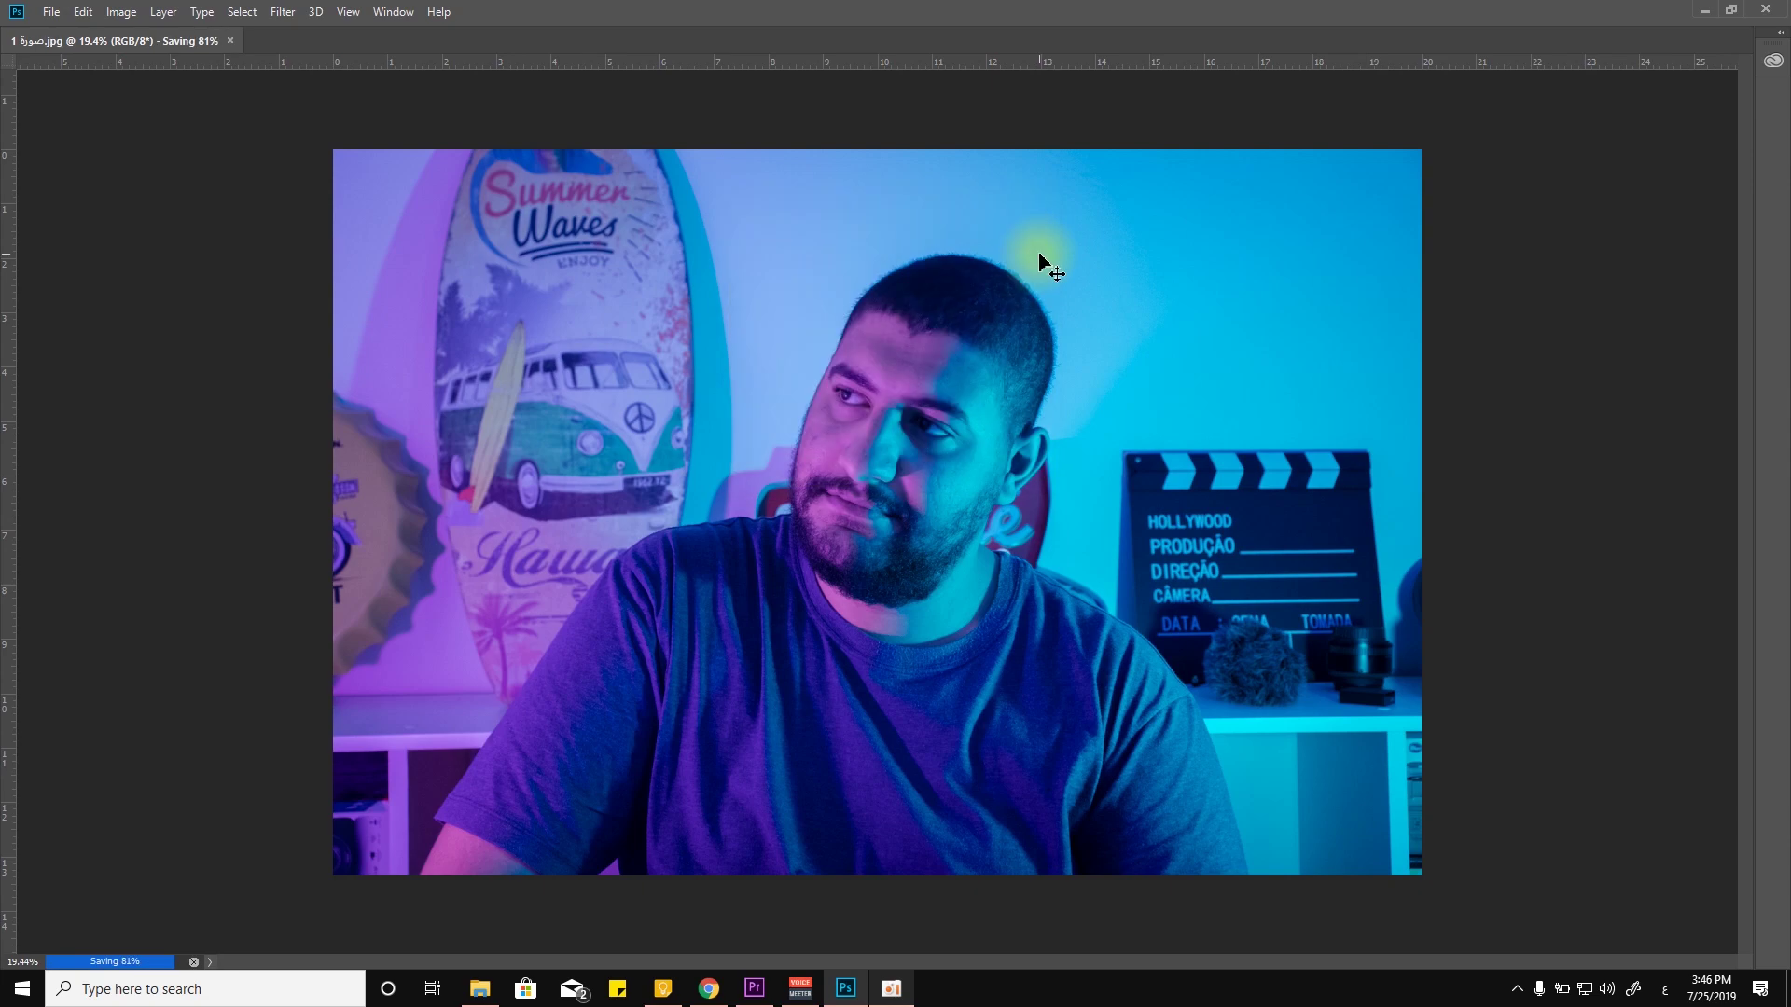
- Show the desktop and open the saved JPEG صورة 1 in Photos to view the finished portrait
{"action": "left_click", "coordinate": [1786, 989]}
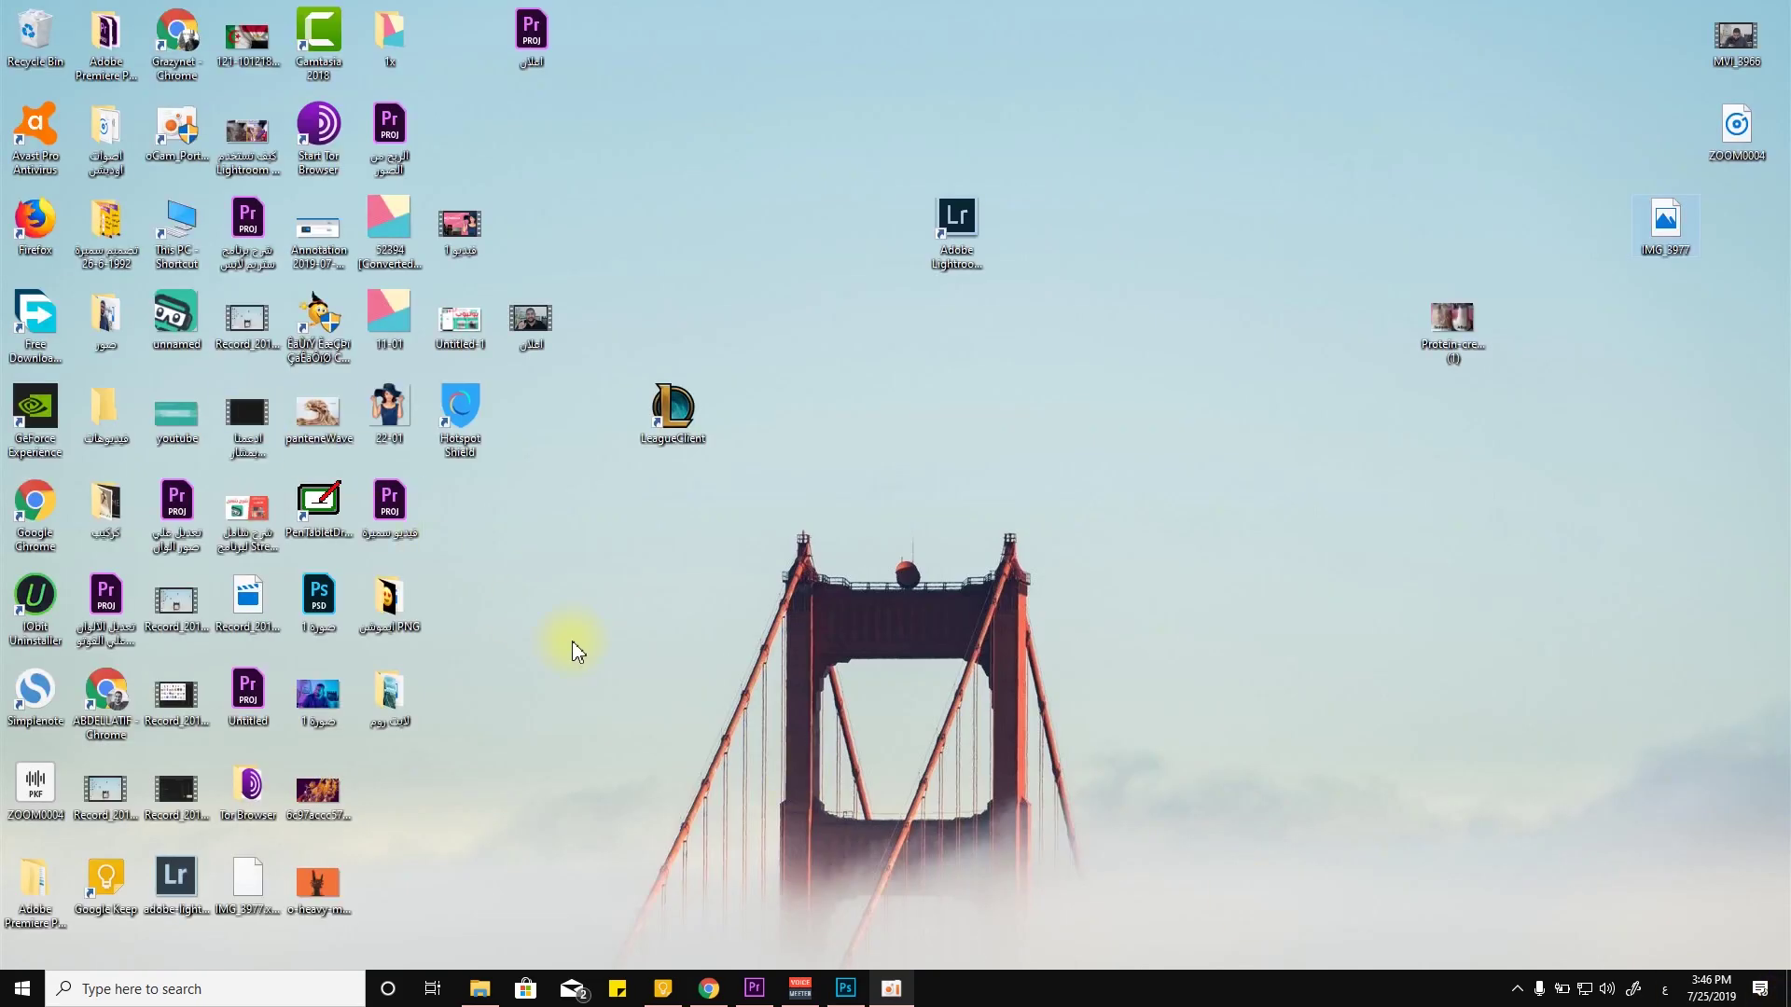
{"action": "double_click", "coordinate": [318, 695]}
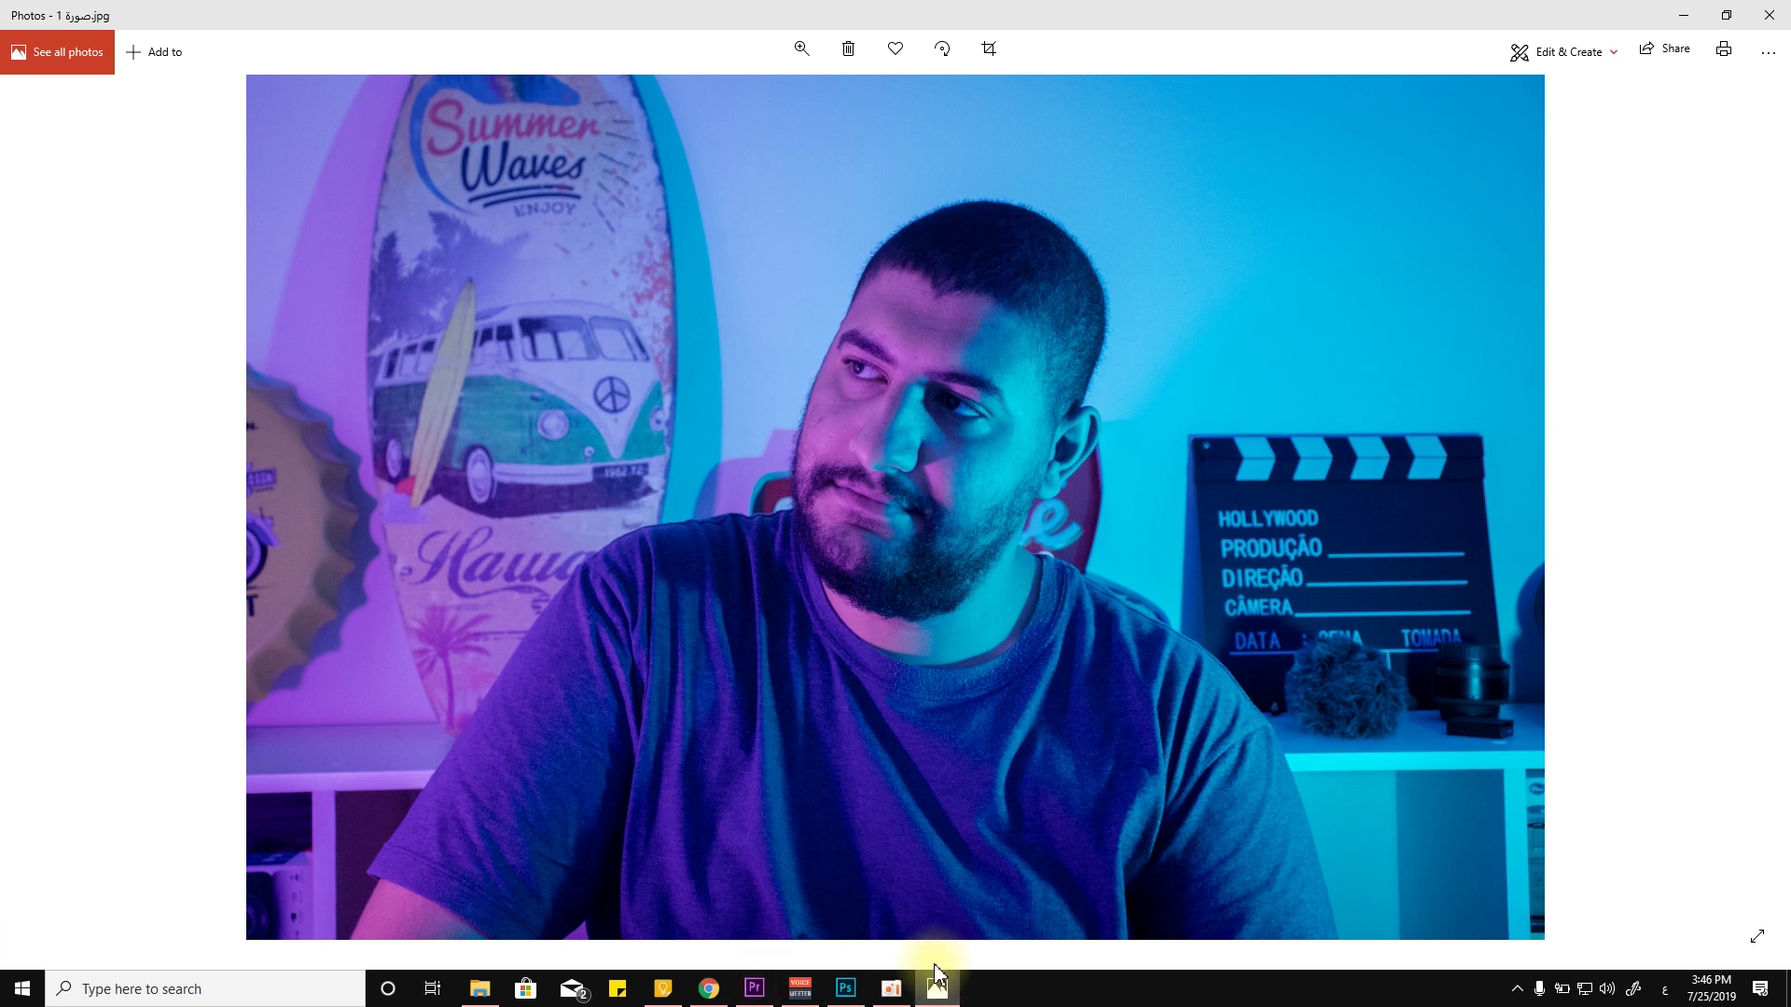
{"action": "left_click", "coordinate": [890, 991]}
{"action": "left_click", "coordinate": [893, 992]}
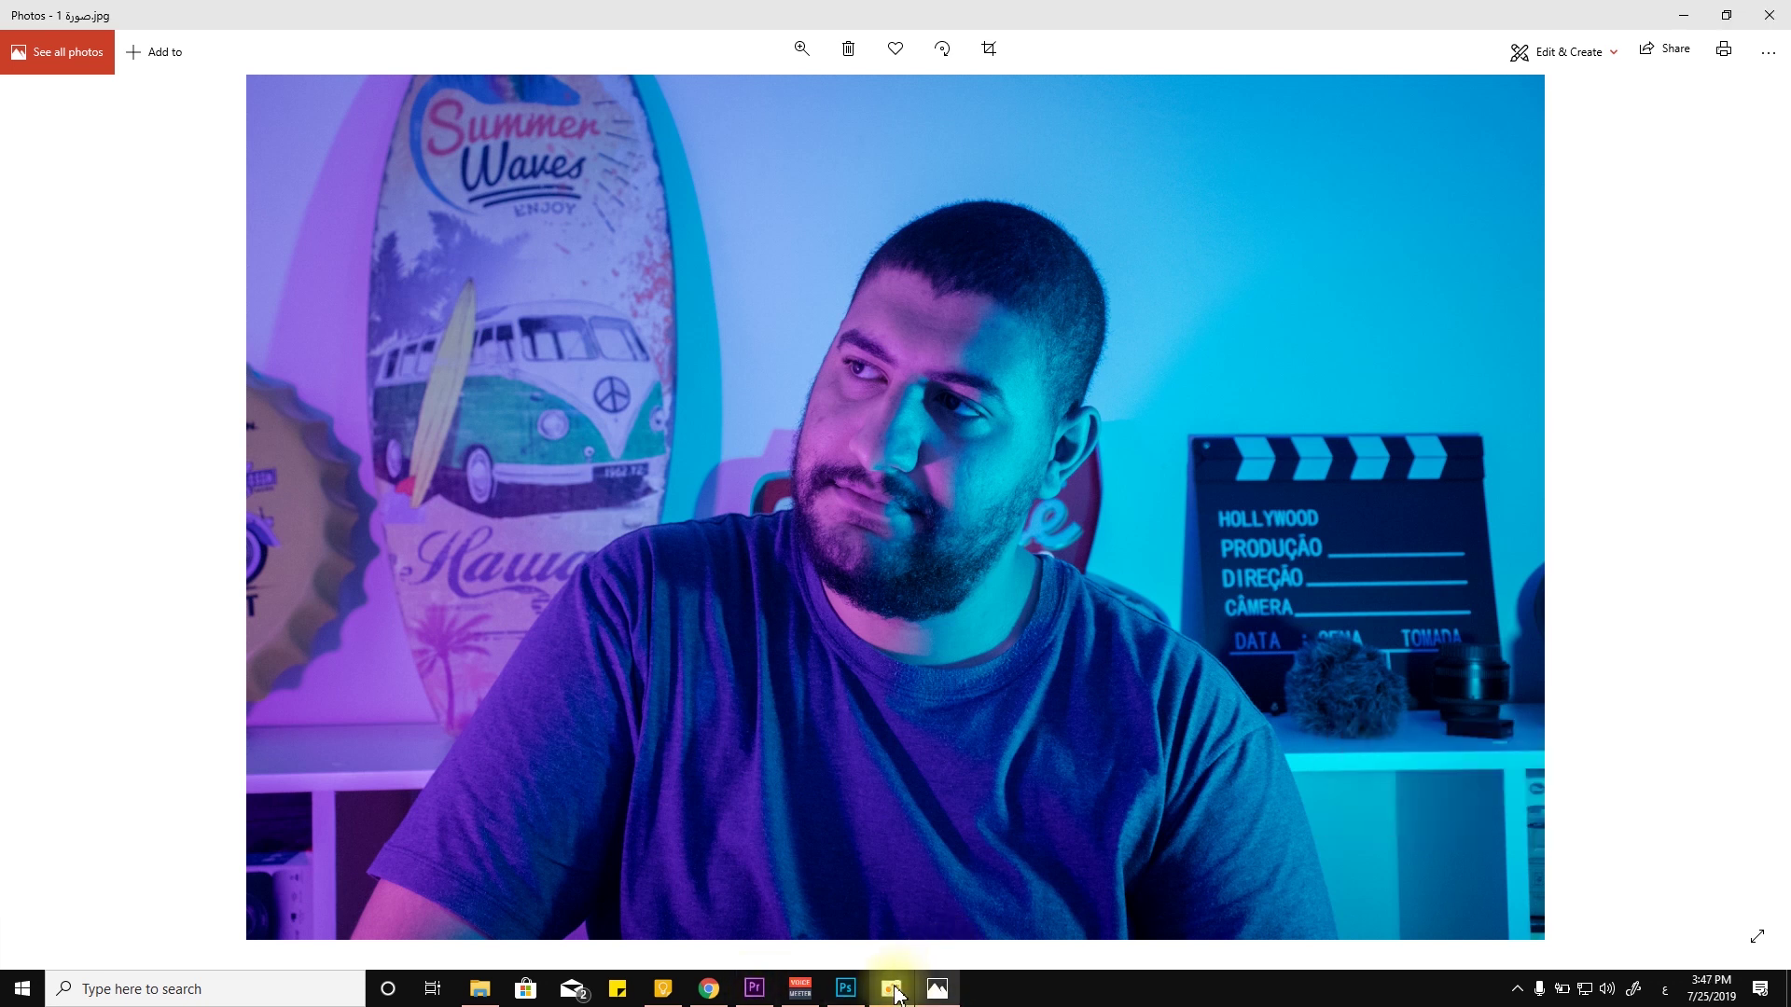